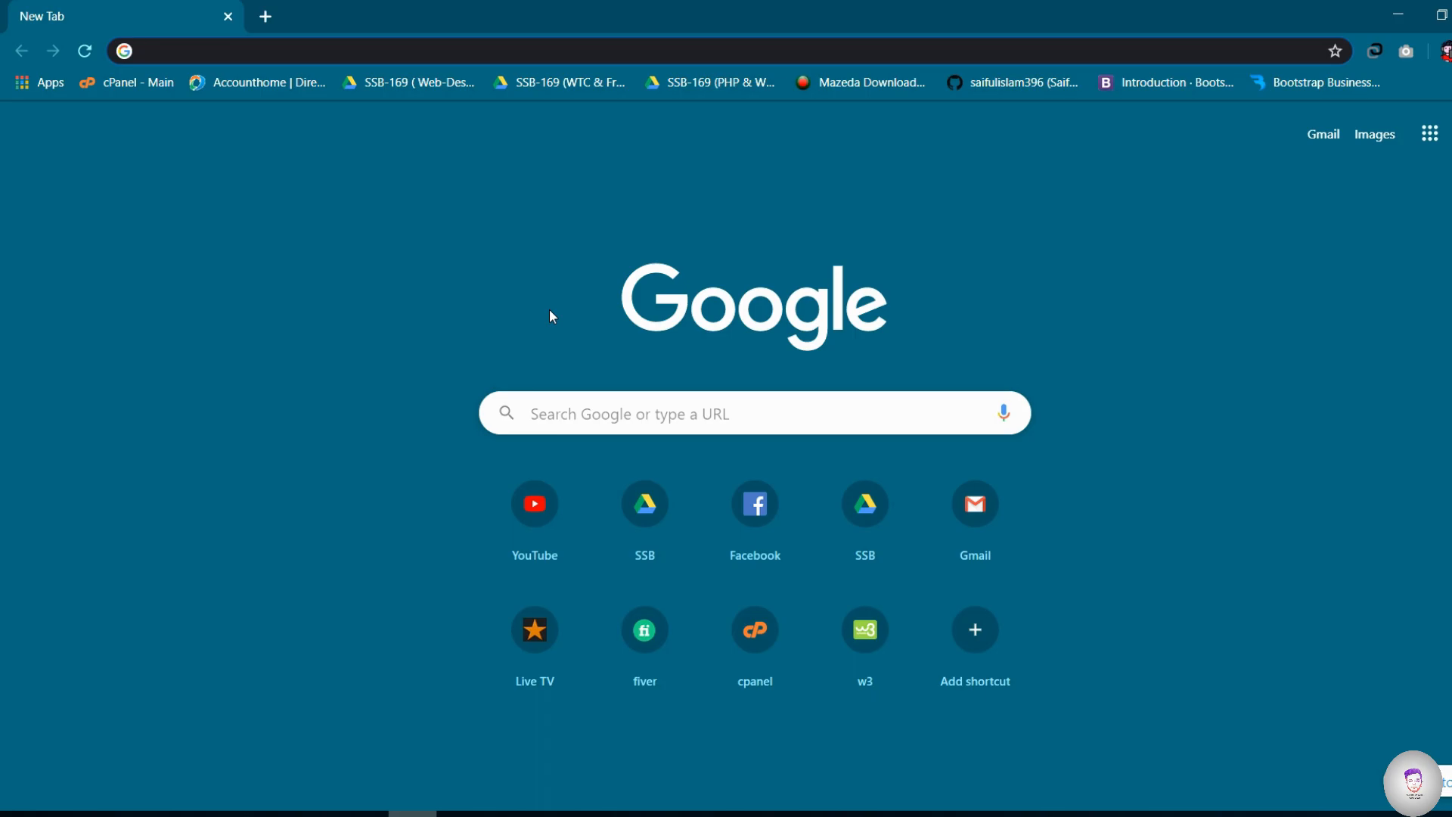
# - Search Google for "kali linux download" and open the Official Kali Linux Downloads page at its image list
pyautogui.write('kali linux download')
pyautogui.press('Return')
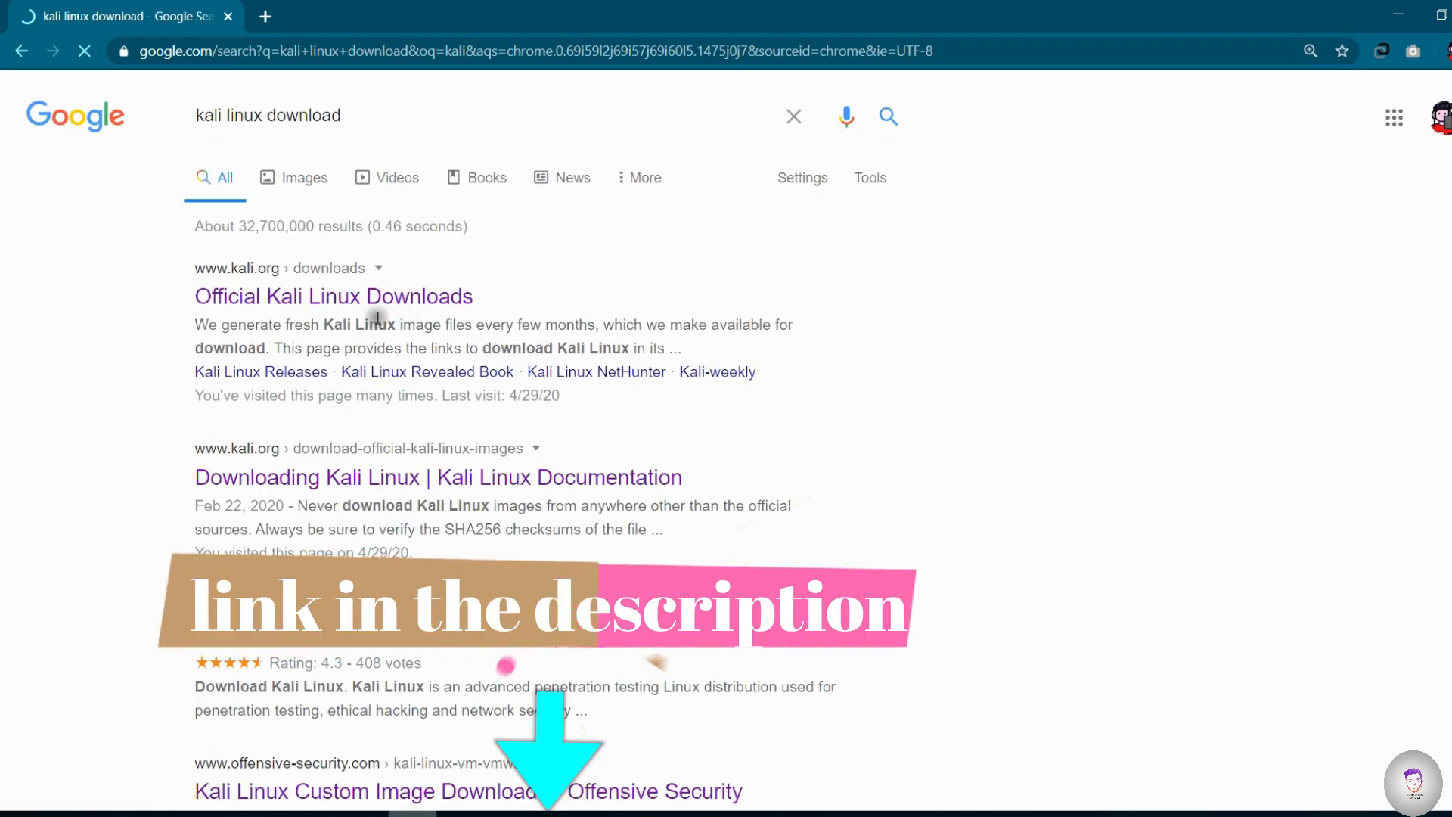
pyautogui.click(326, 296)
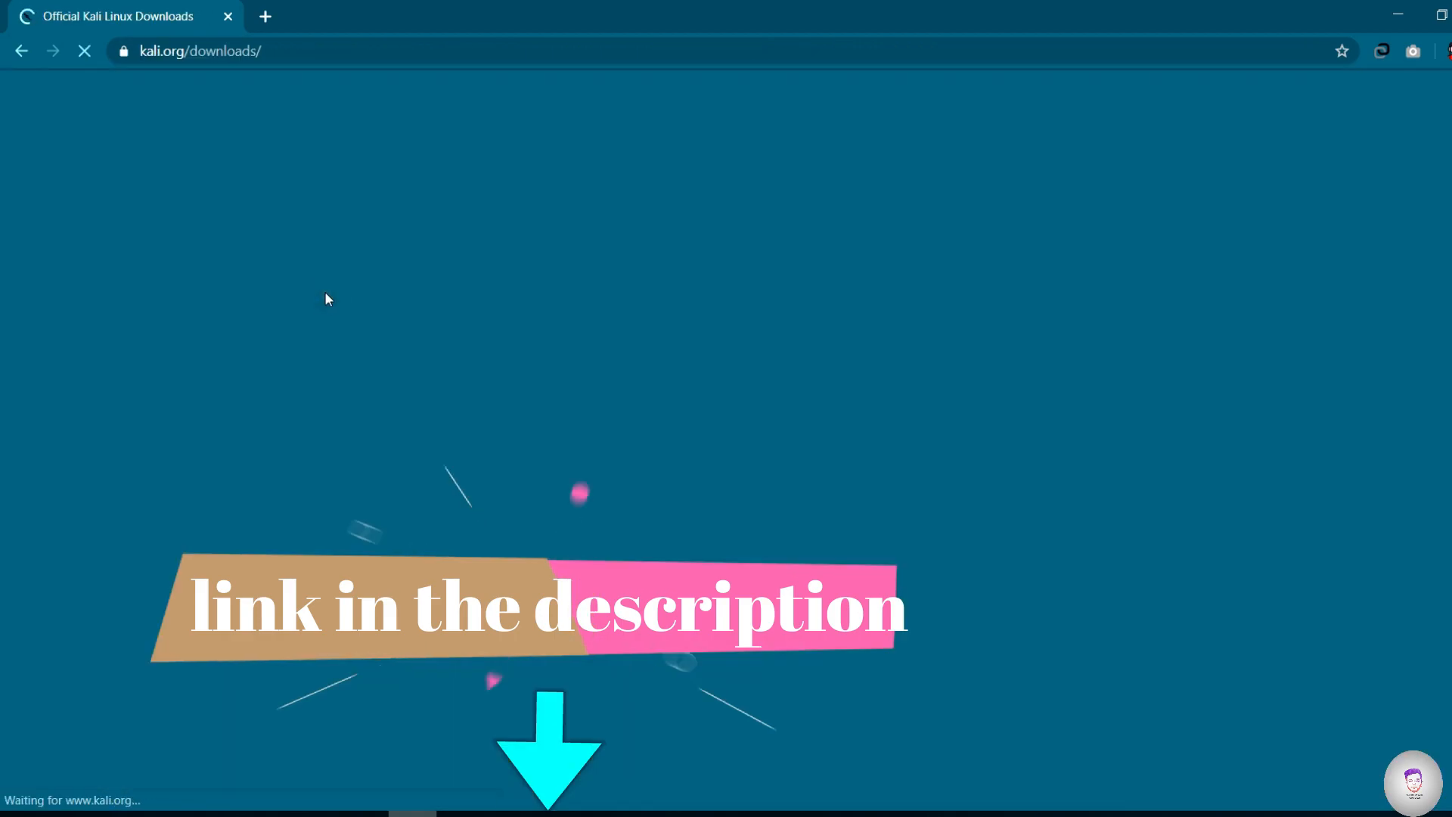
pyautogui.scroll(-4, 570, 451)
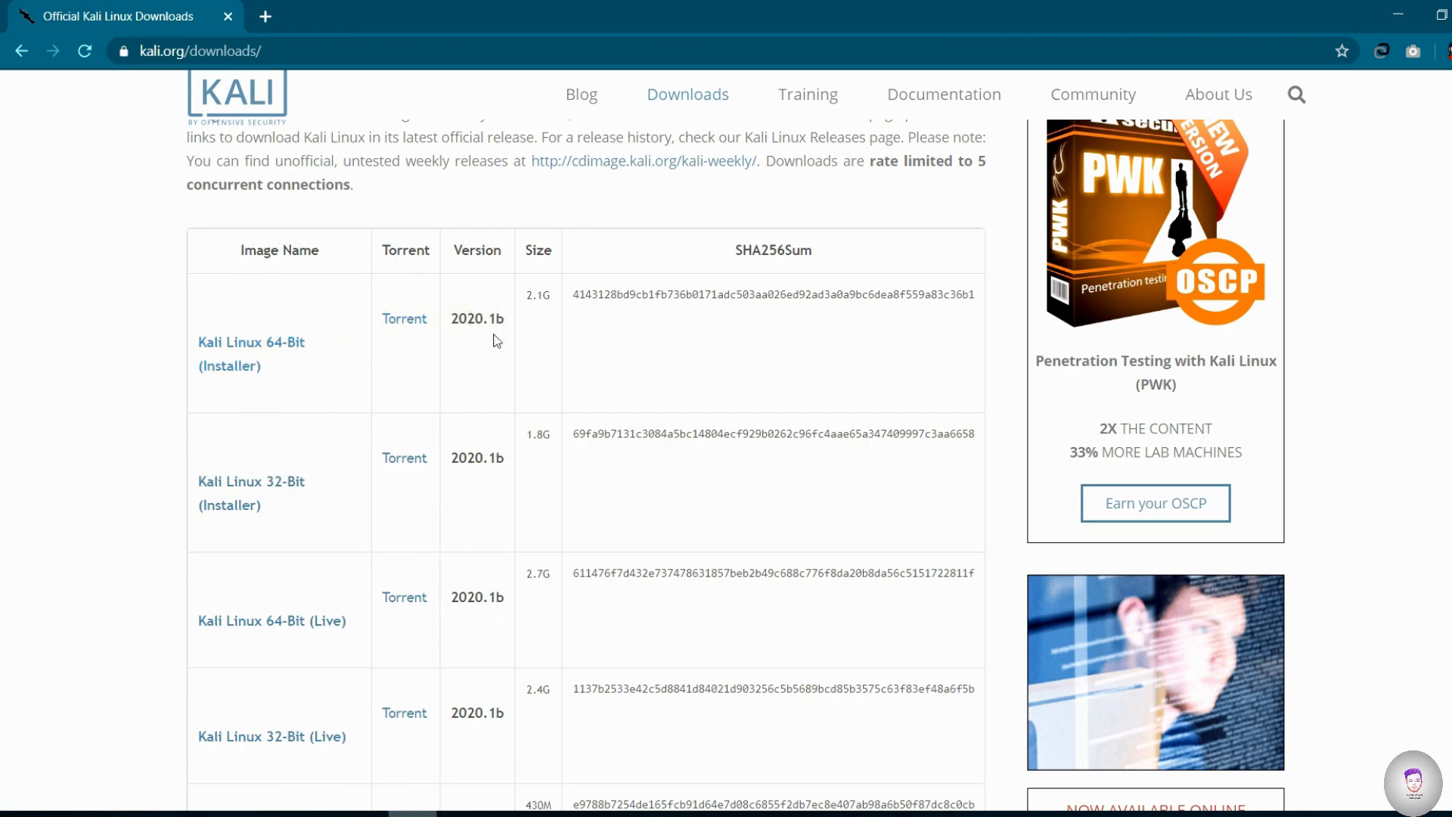
# - Start downloading the Kali Linux 64-Bit (Installer) image, cancel it in the downloads list and return to the Kali page
pyautogui.rightClick(236, 345)
pyautogui.click(274, 357)
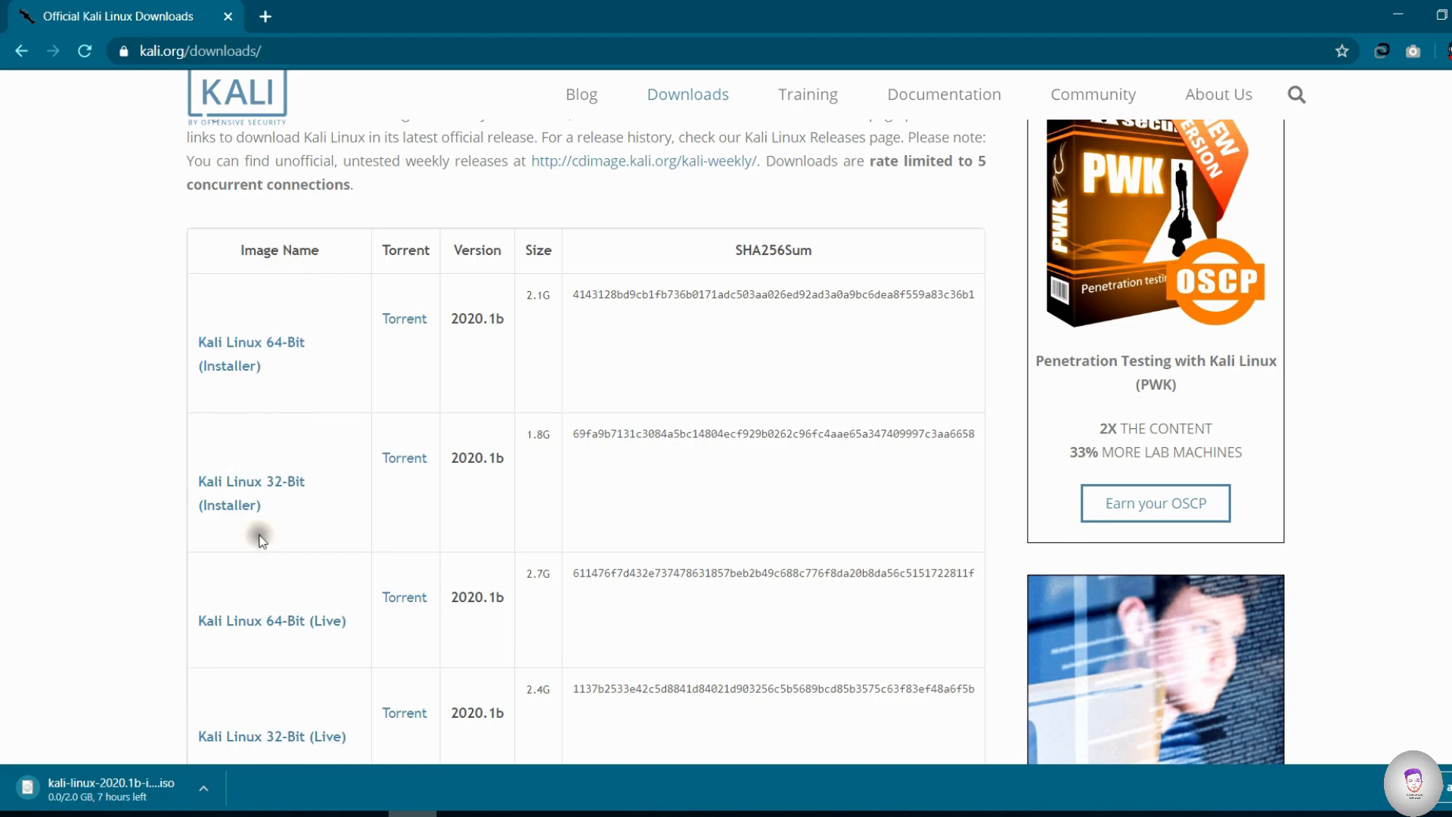
pyautogui.hotkey('ctrl', 'j')
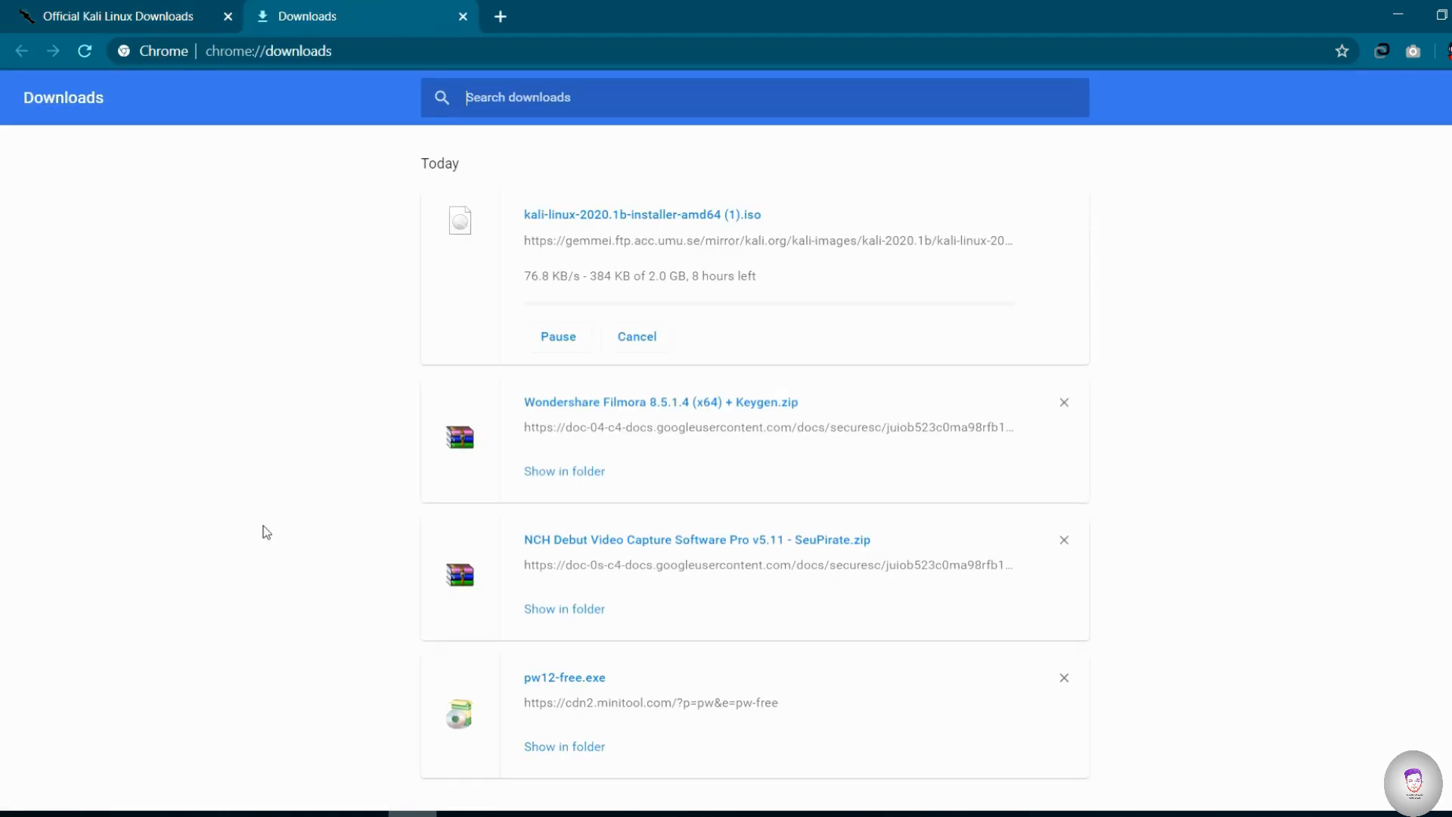
pyautogui.click(637, 336)
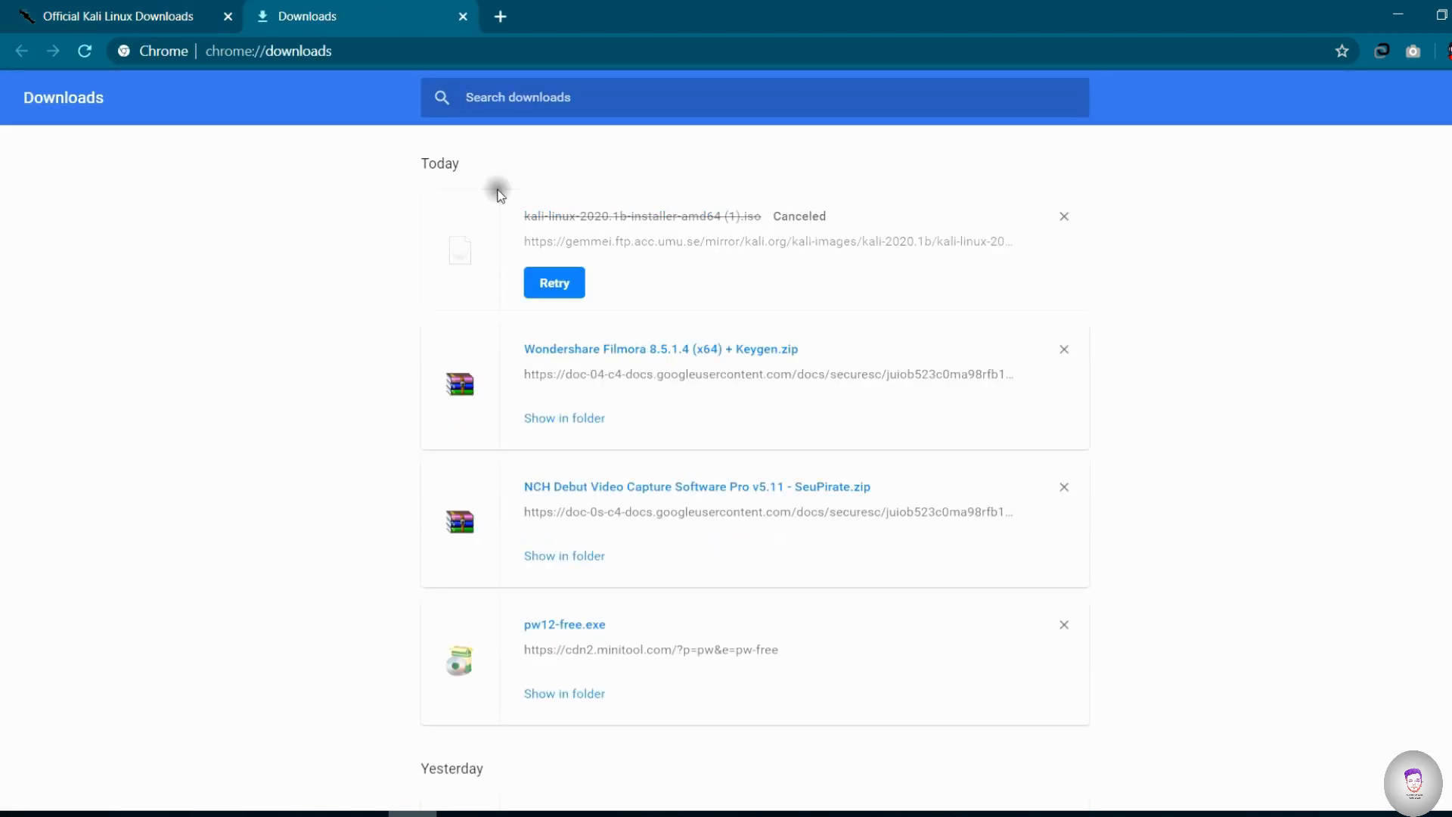
pyautogui.click(144, 16)
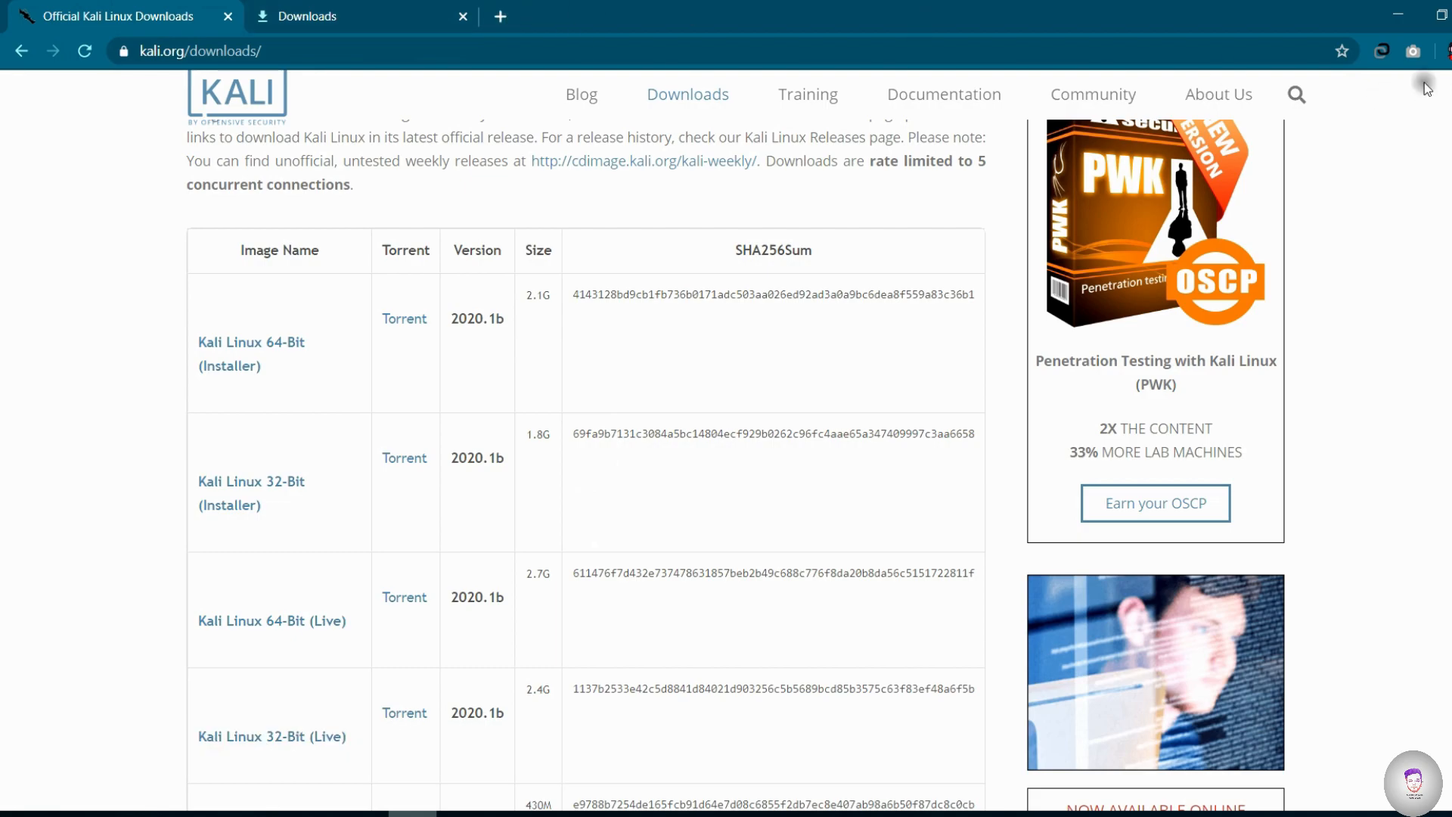
# - Search Google for "refus" in a new tab and open the official Rufus website in its own tab
pyautogui.click(499, 17)
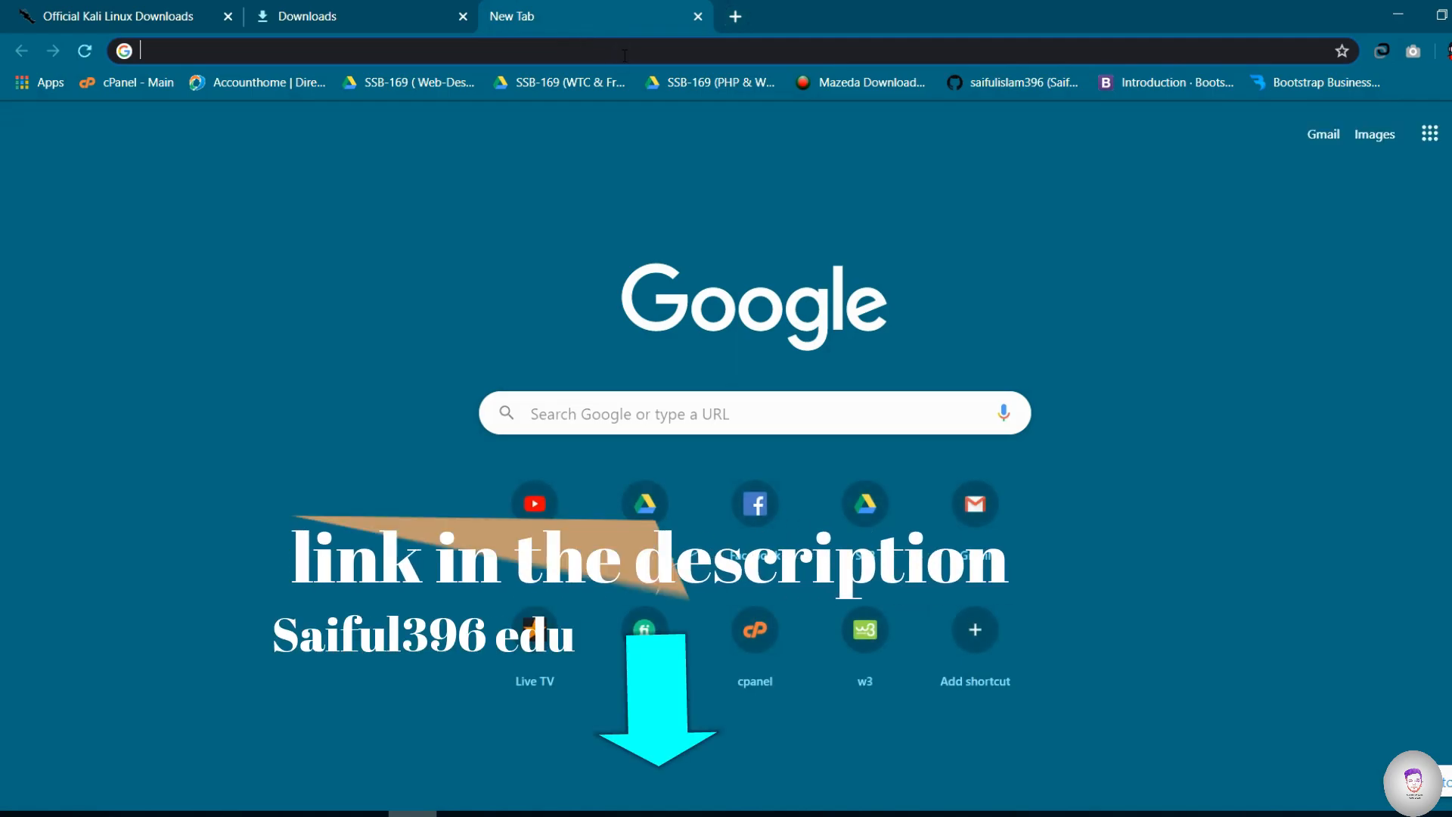
pyautogui.write('re')
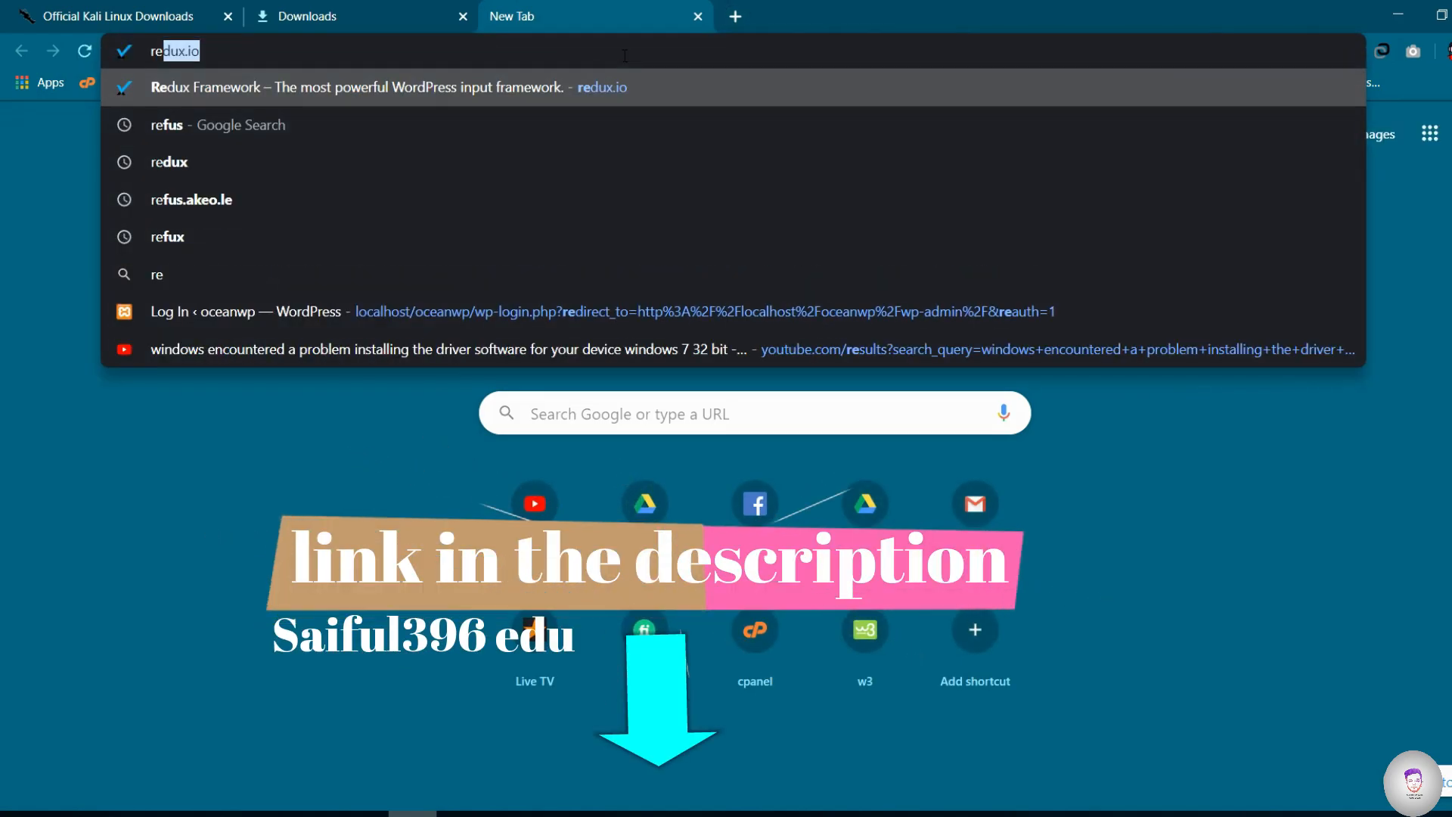
pyautogui.write('fus')
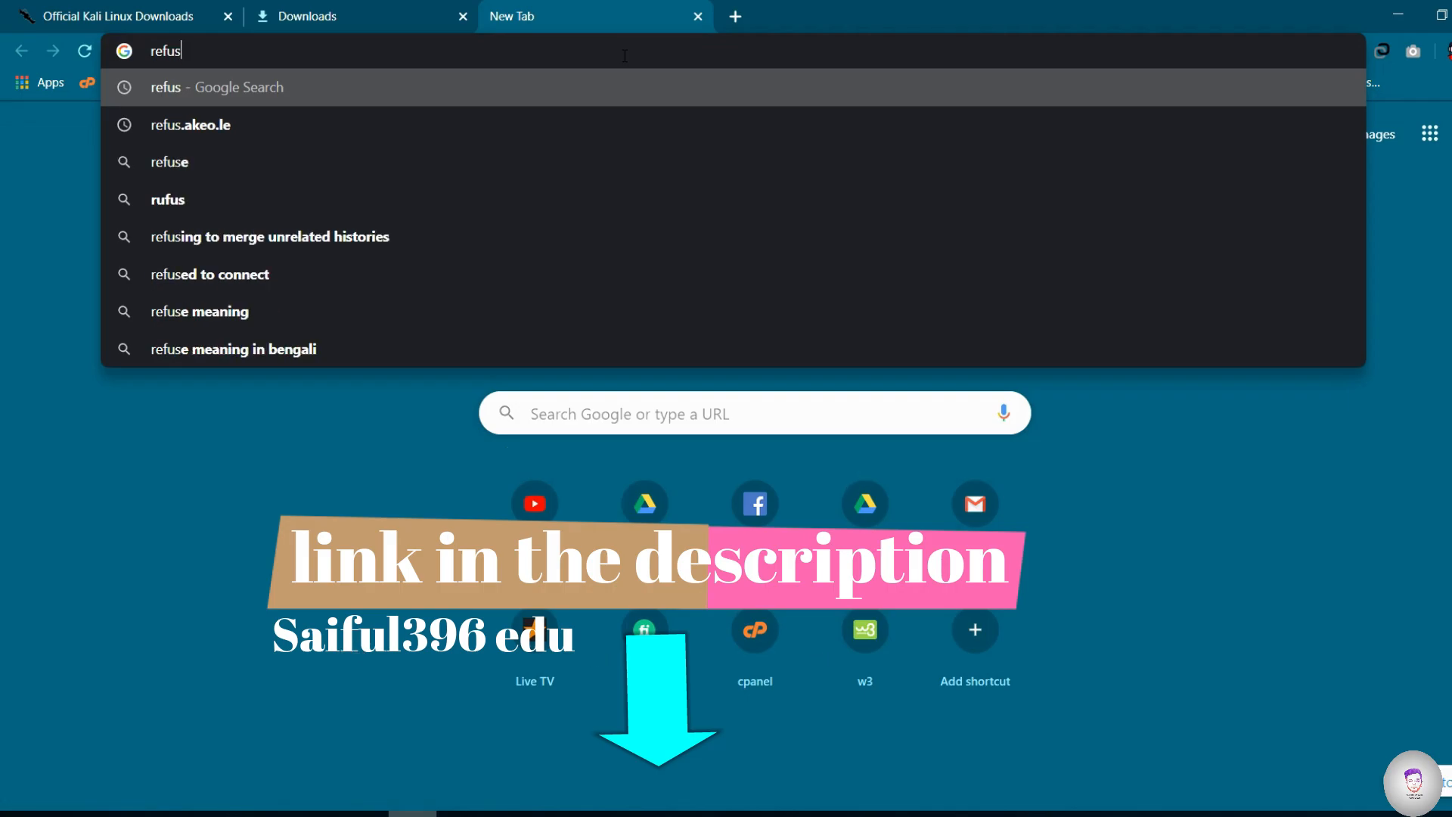
pyautogui.press('Return')
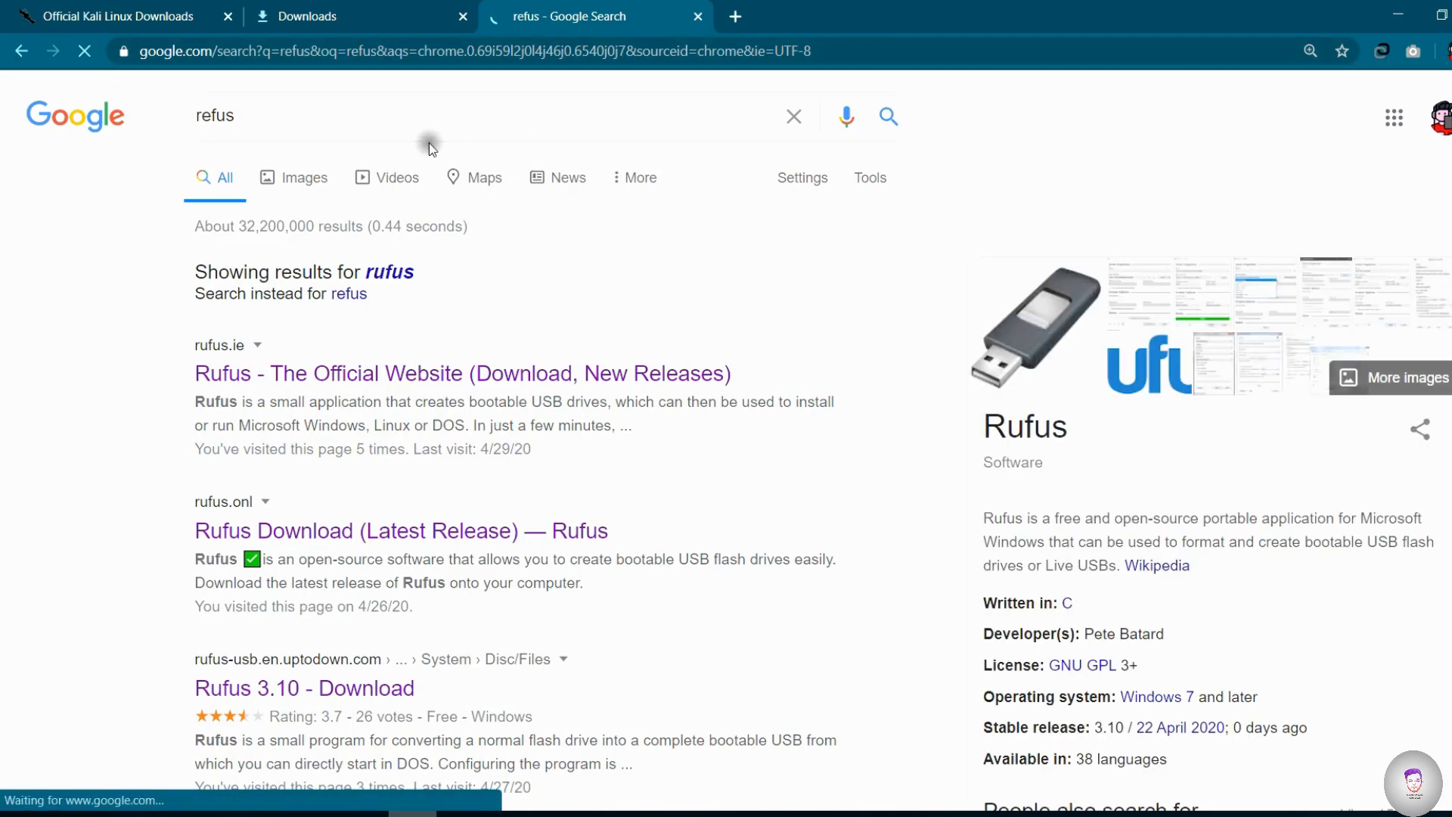
pyautogui.rightClick(335, 367)
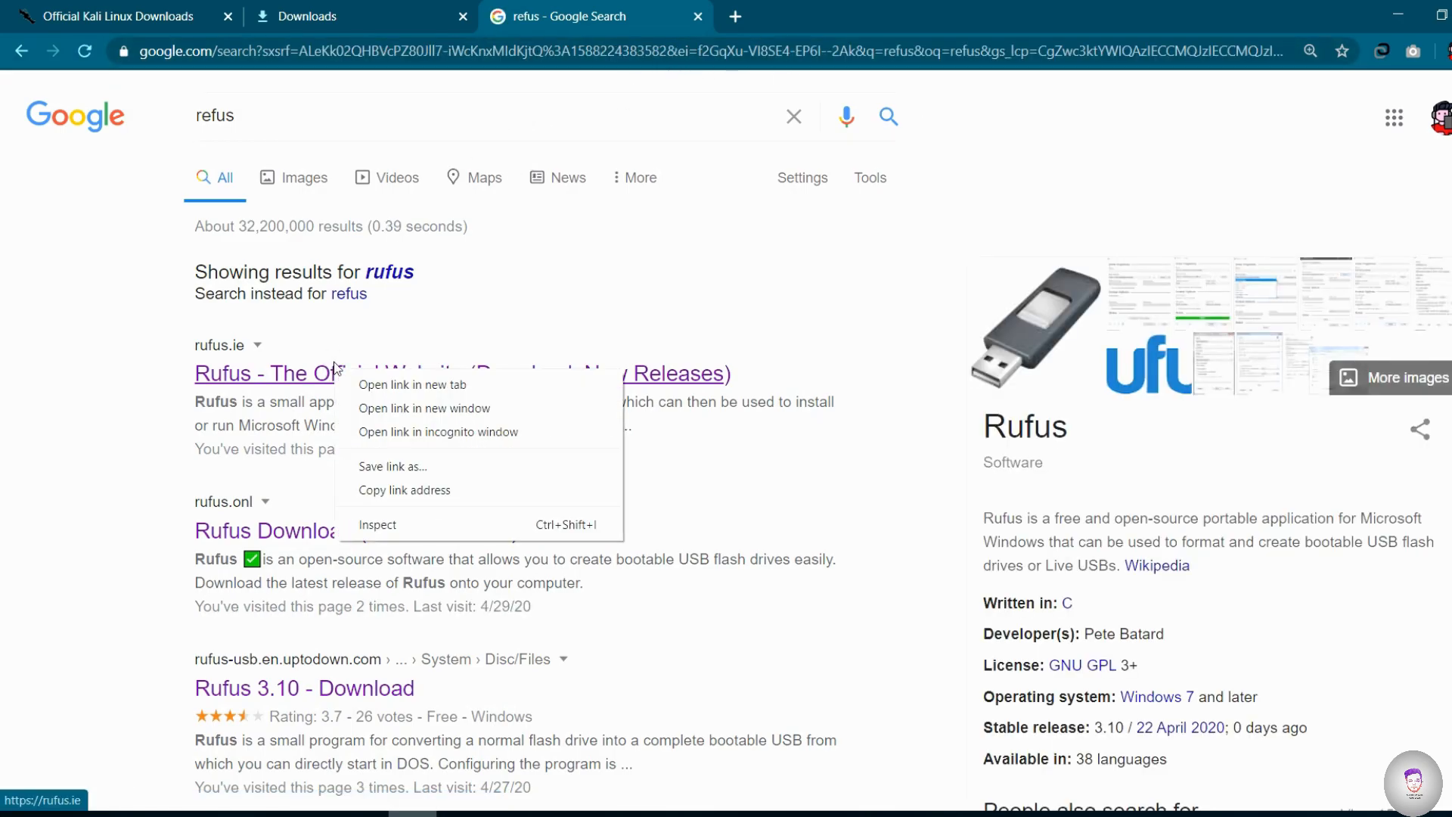
pyautogui.click(378, 383)
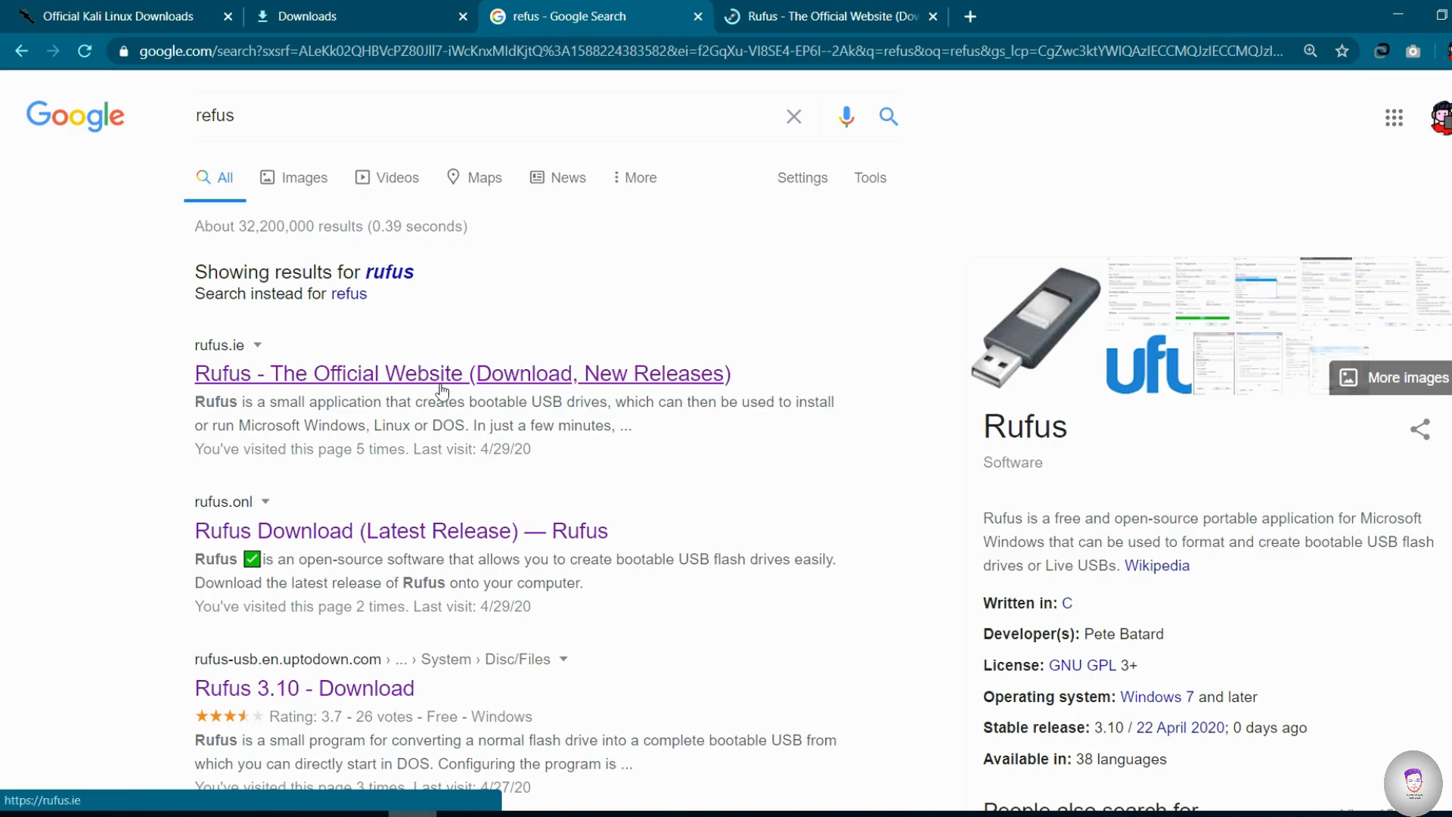
pyautogui.click(788, 7)
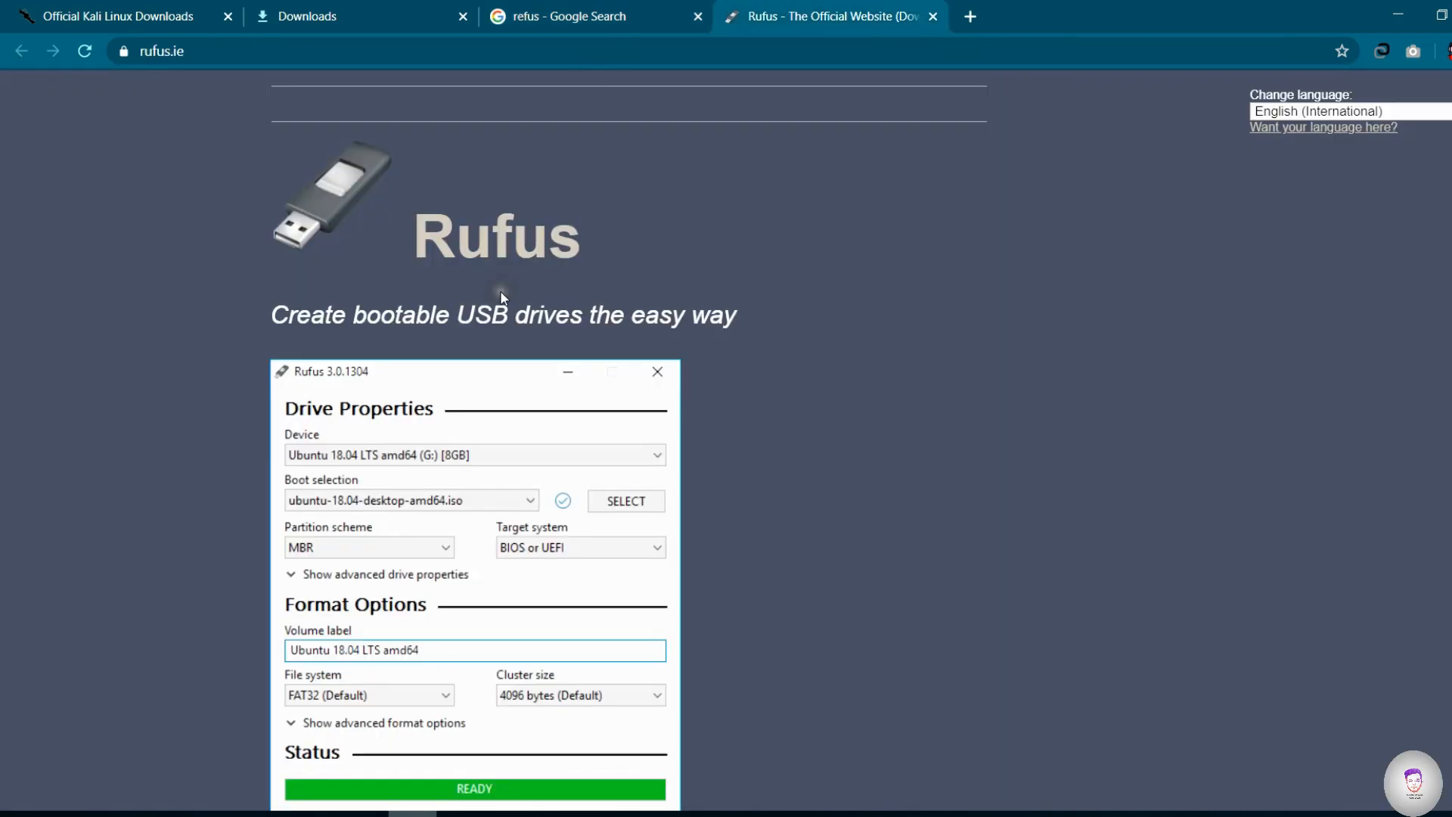
# - Start downloading Rufus 3.10 from the official website and cancel it in the browser's downloads list
pyautogui.scroll(-9, 505, 295)
pyautogui.scroll(-4, 504, 309)
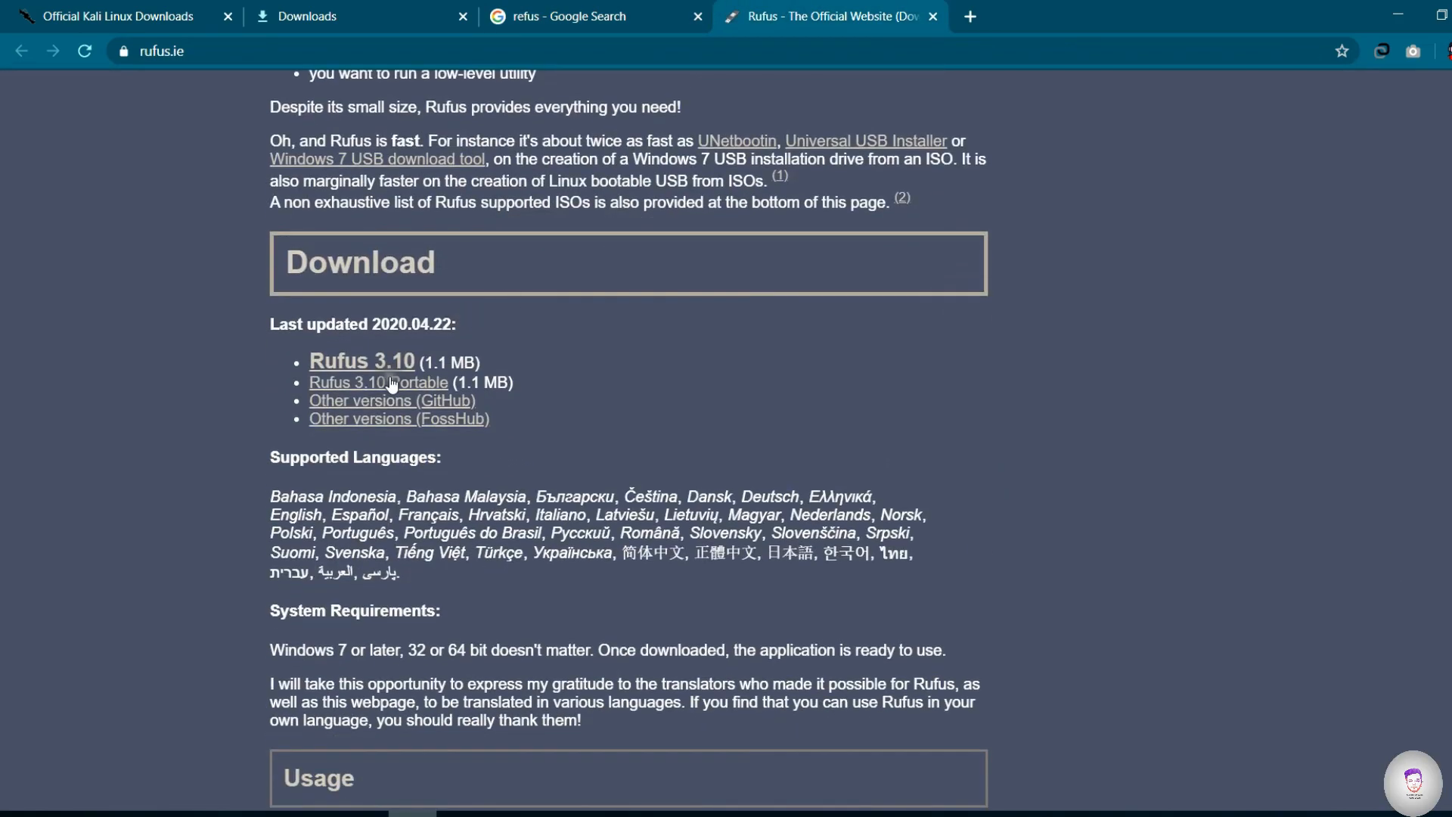
pyautogui.click(349, 363)
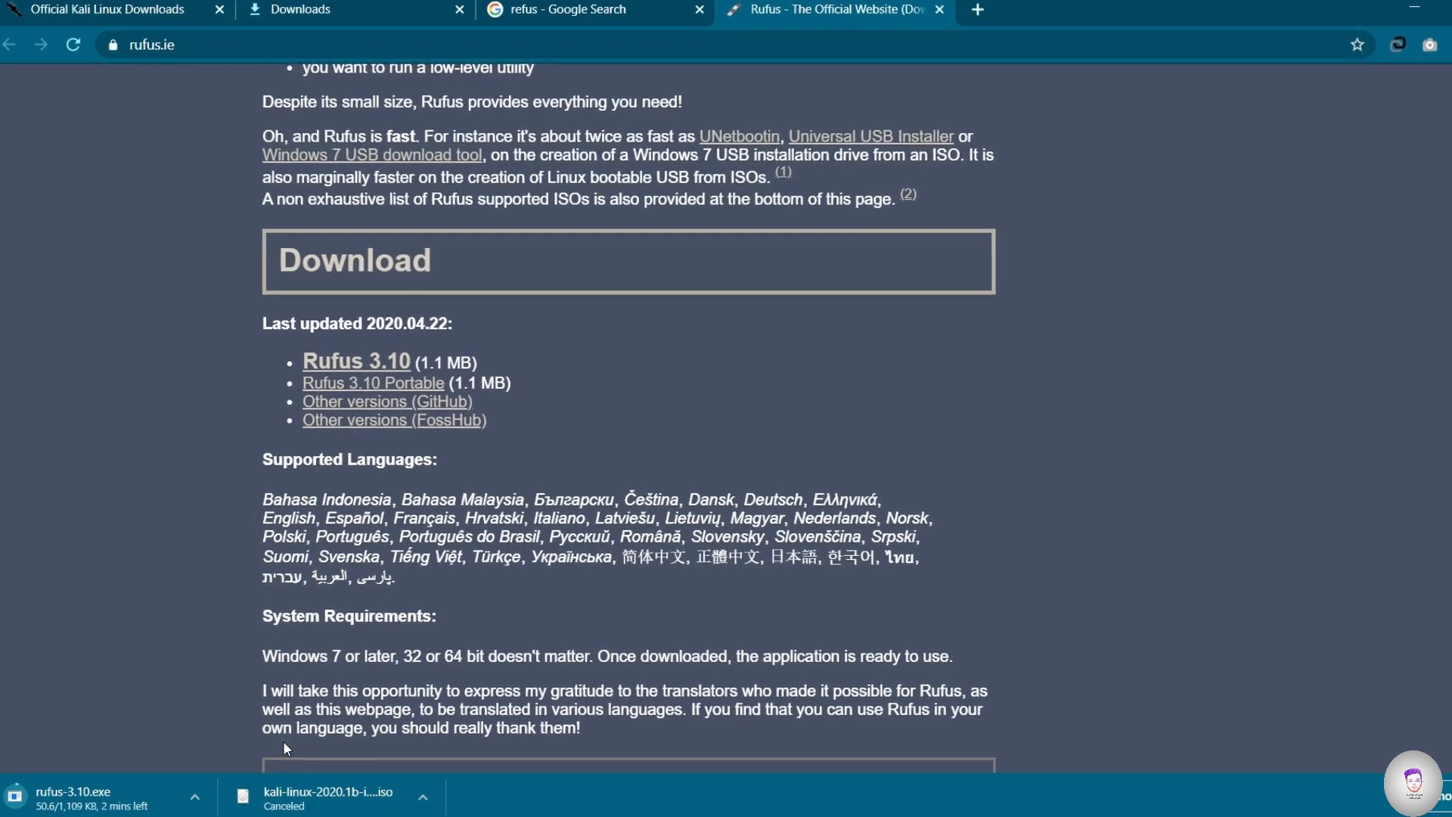
pyautogui.hotkey('ctrl', 'j')
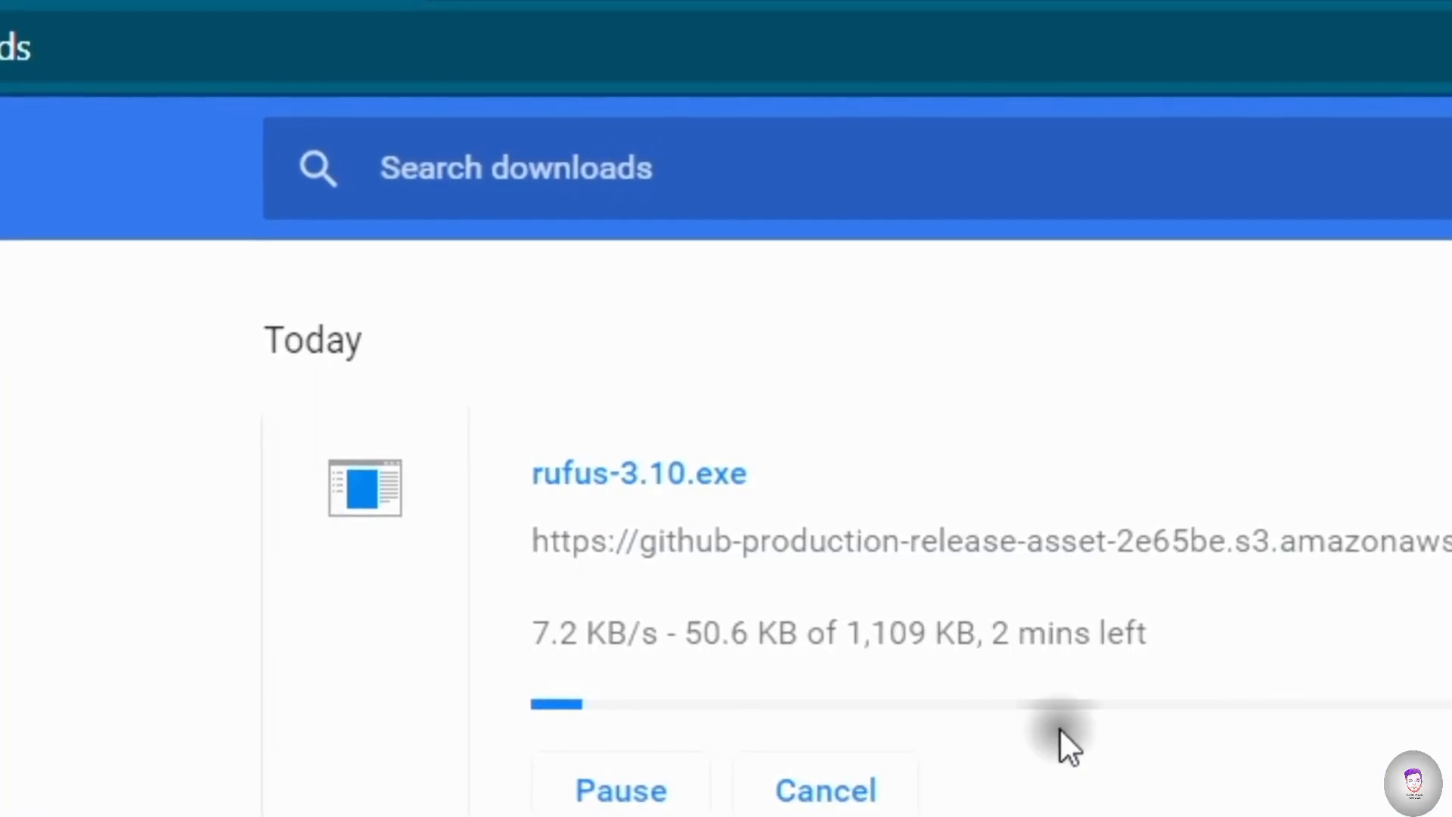
pyautogui.click(818, 749)
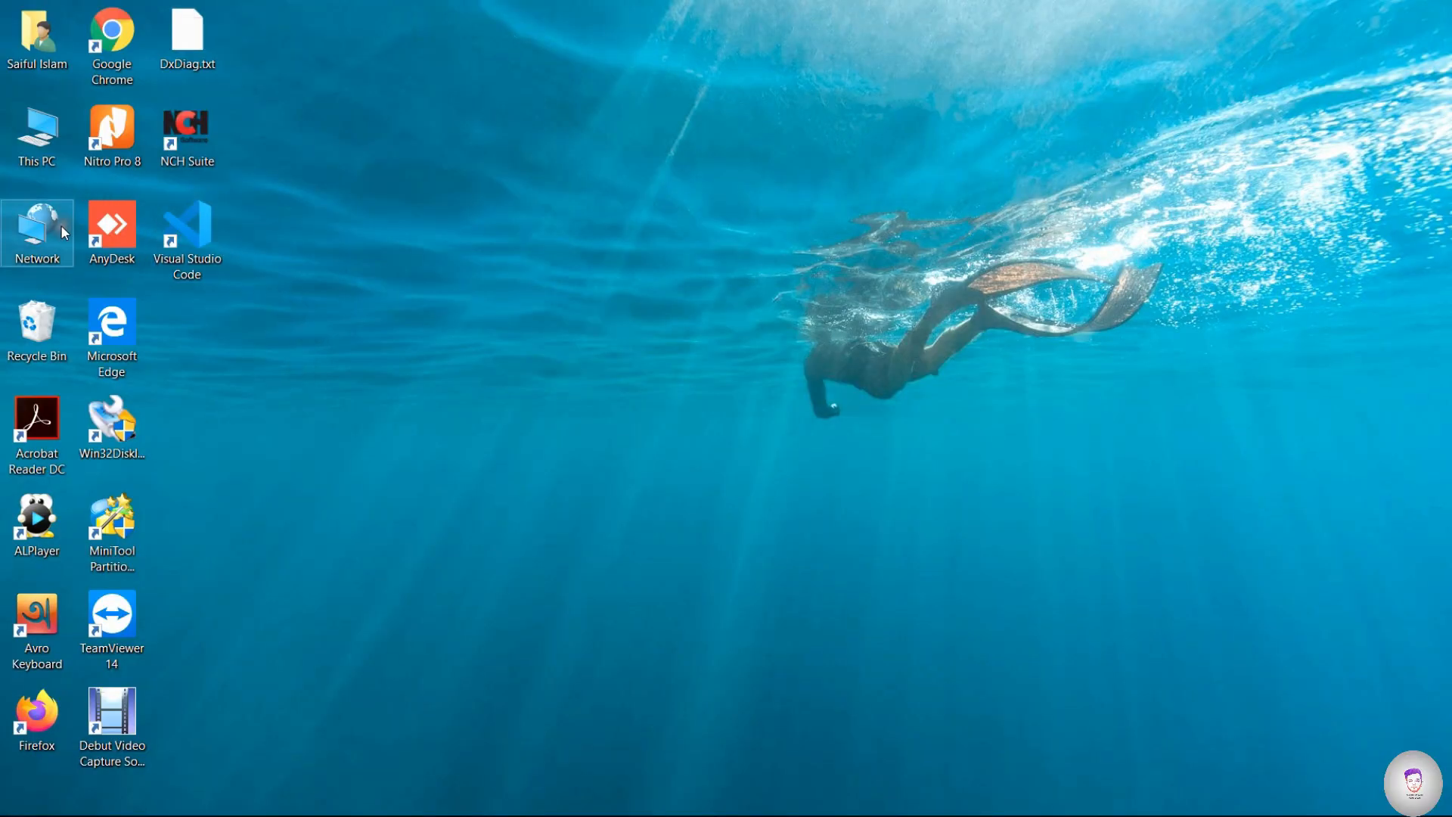
# - Open Computer Management from This PC and show Disk Management
pyautogui.rightClick(43, 146)
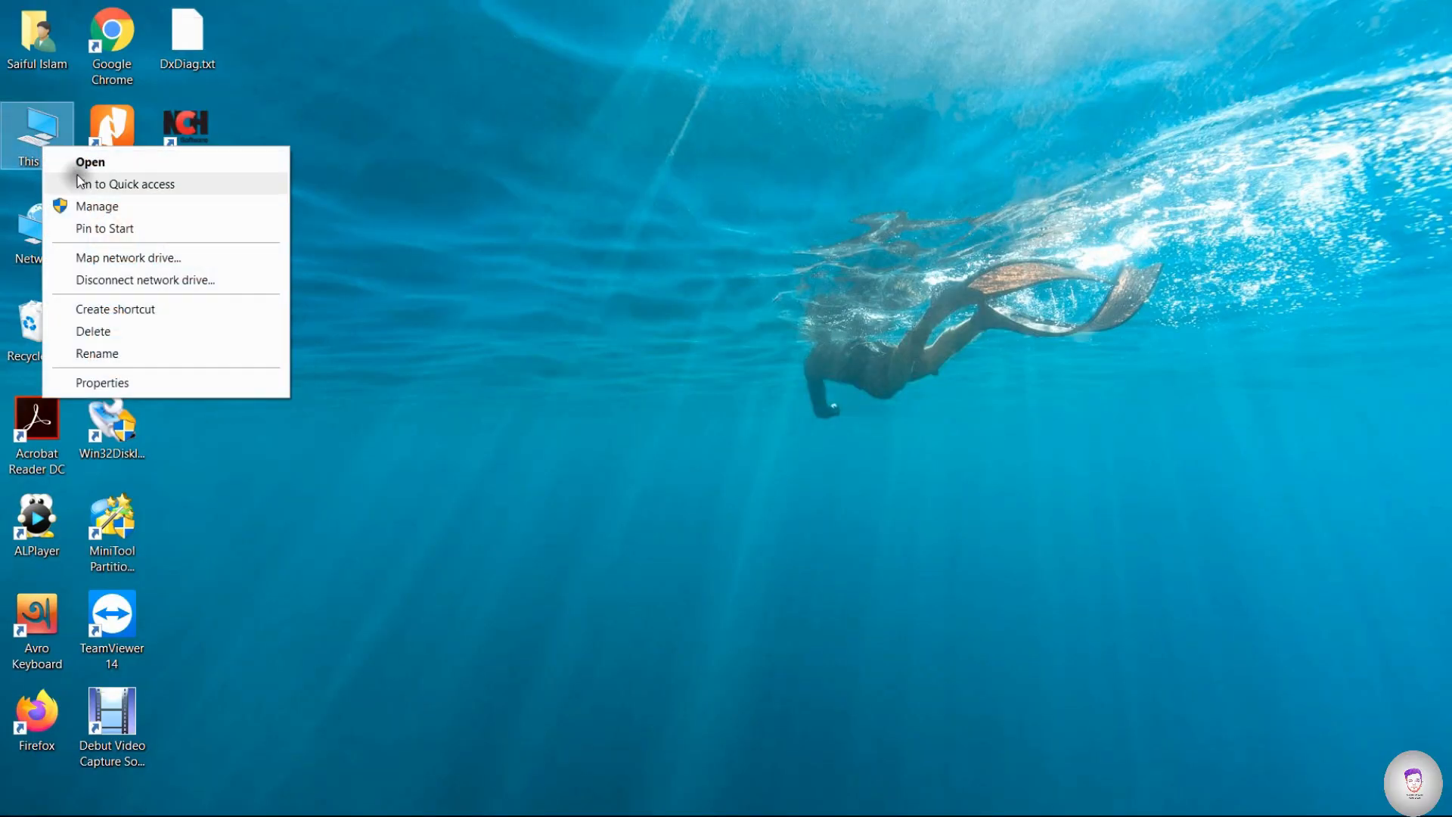
pyautogui.click(219, 205)
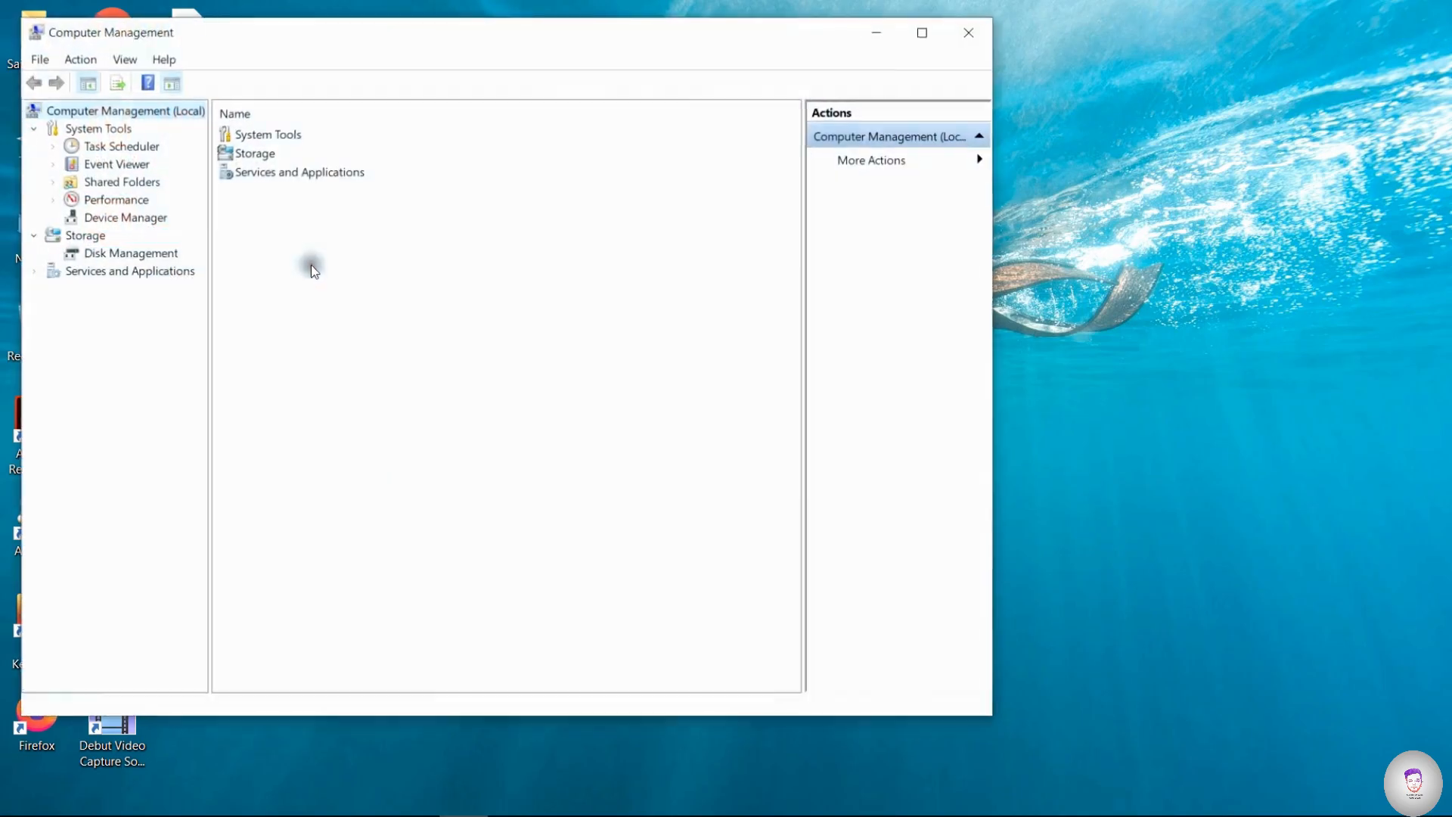
pyautogui.click(130, 254)
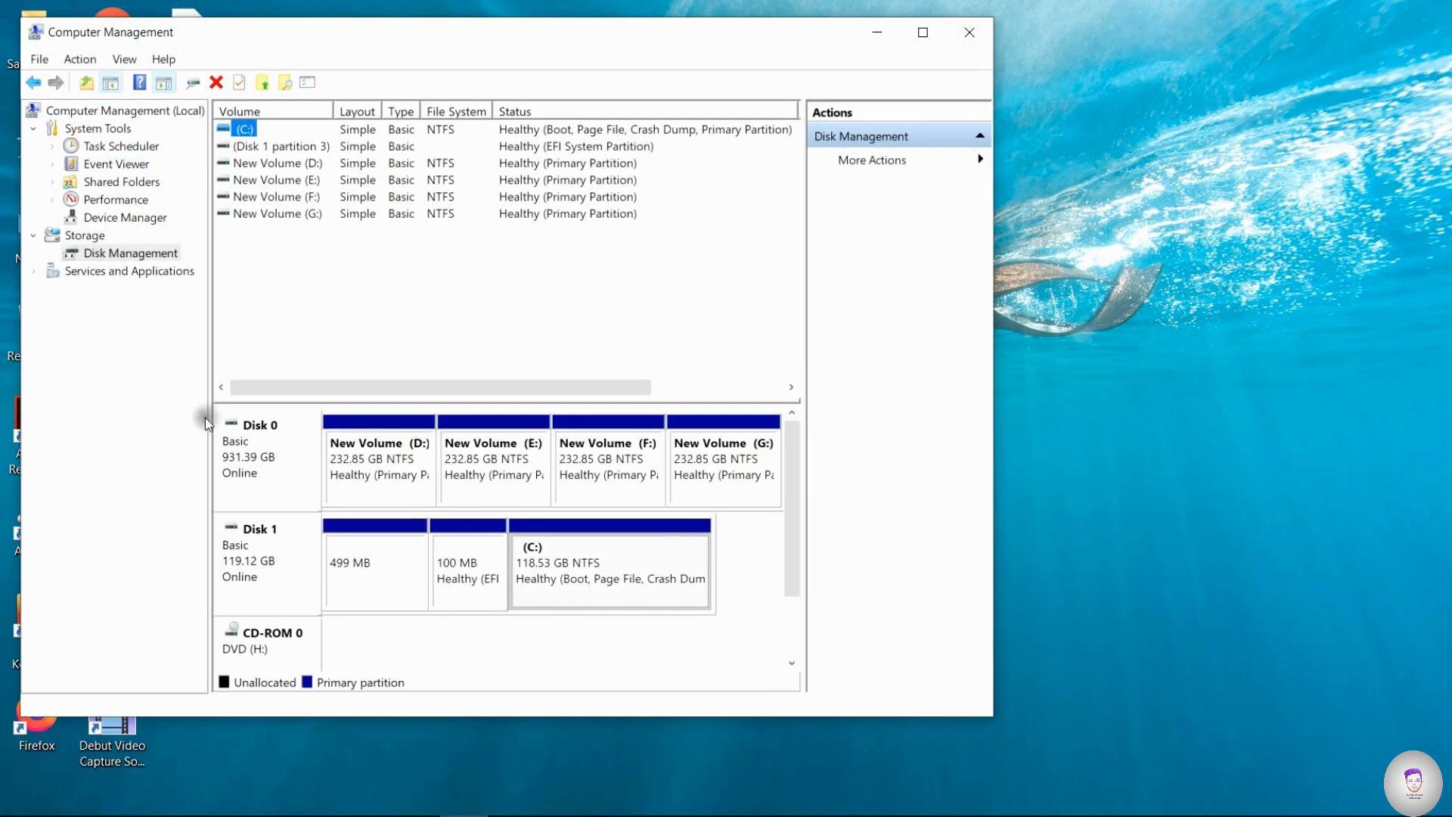
# - Shrink volume D: on Disk 0 by 100000 MB
pyautogui.click(381, 452)
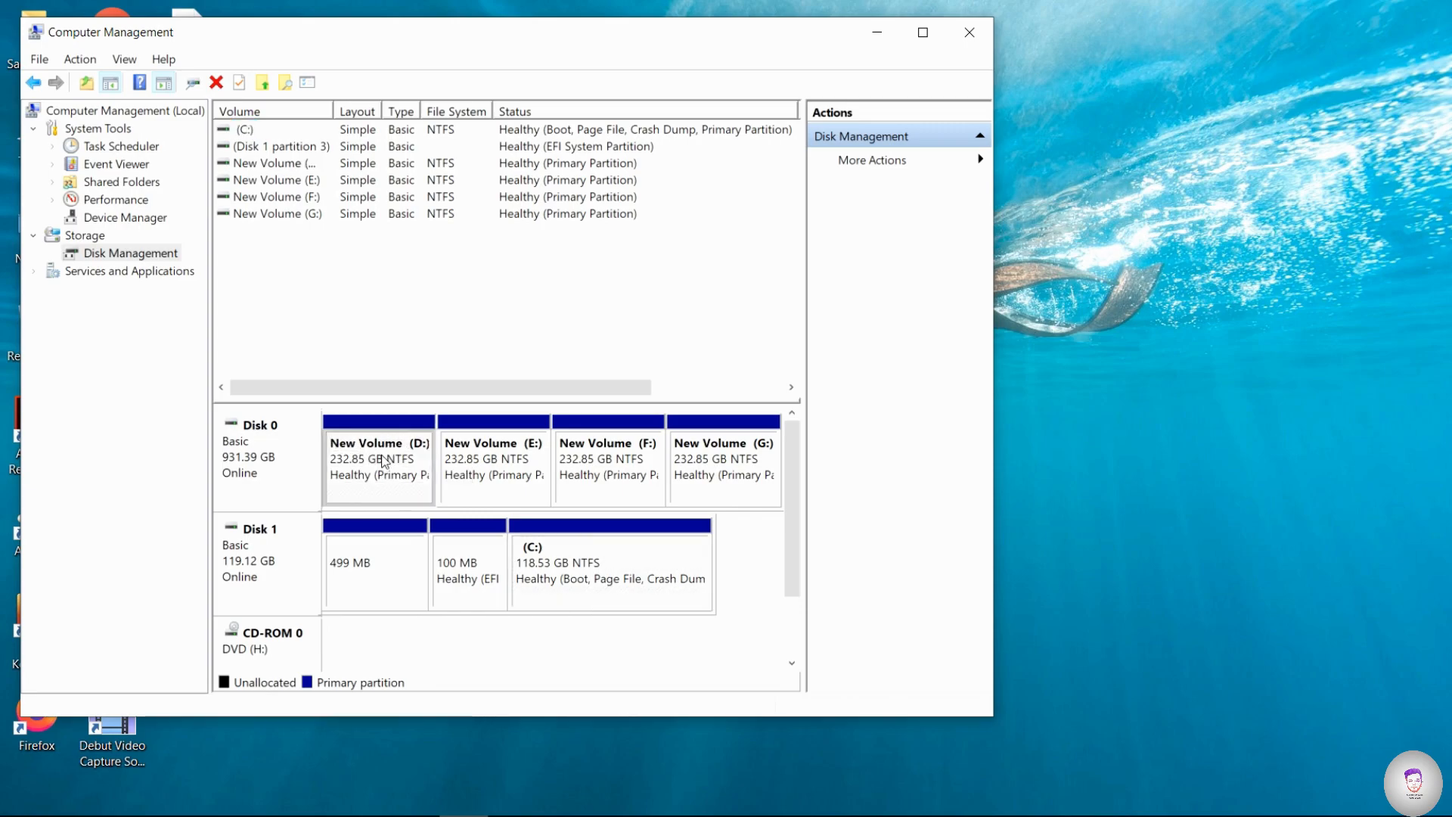
pyautogui.rightClick(375, 429)
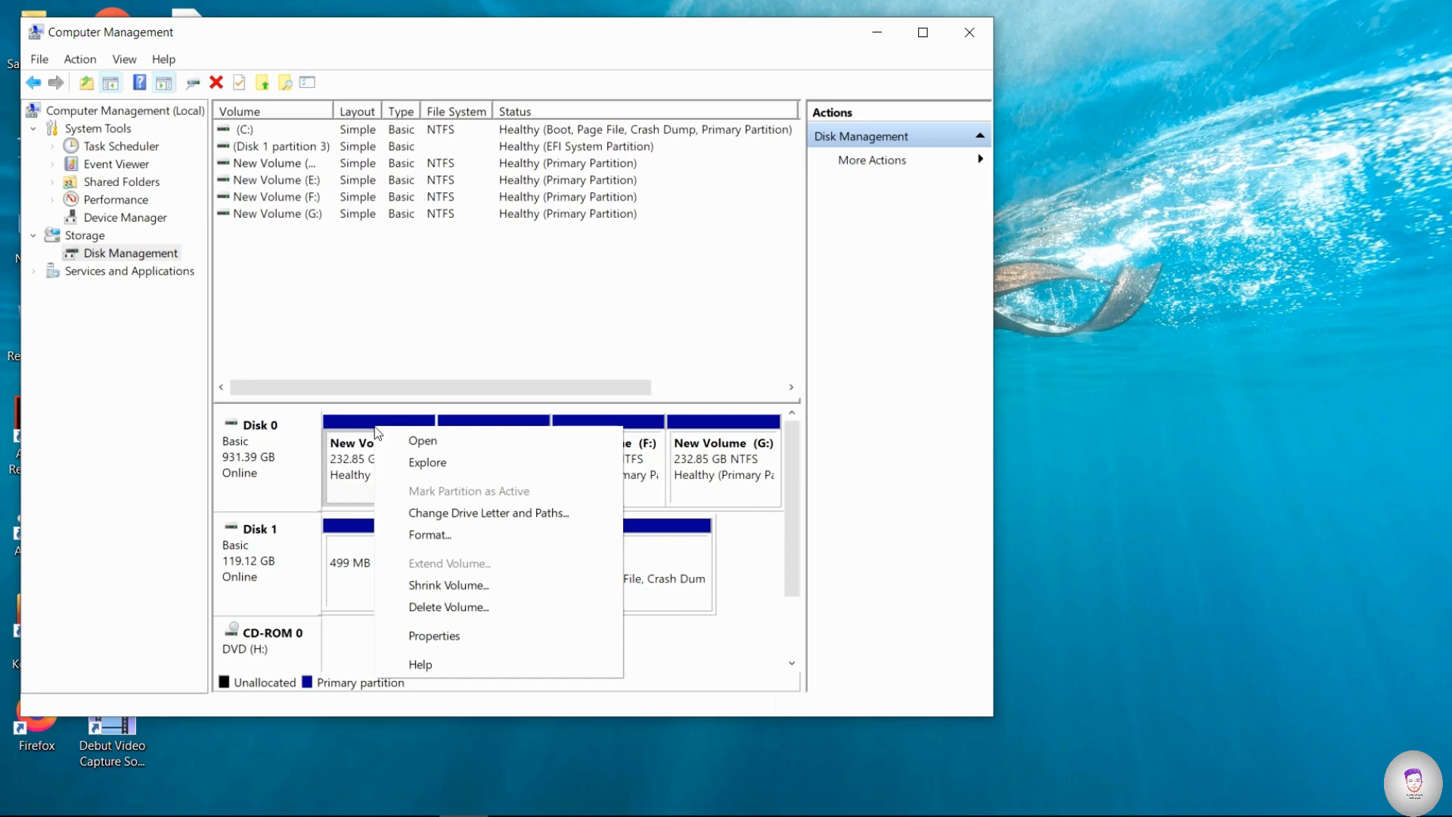
pyautogui.click(447, 585)
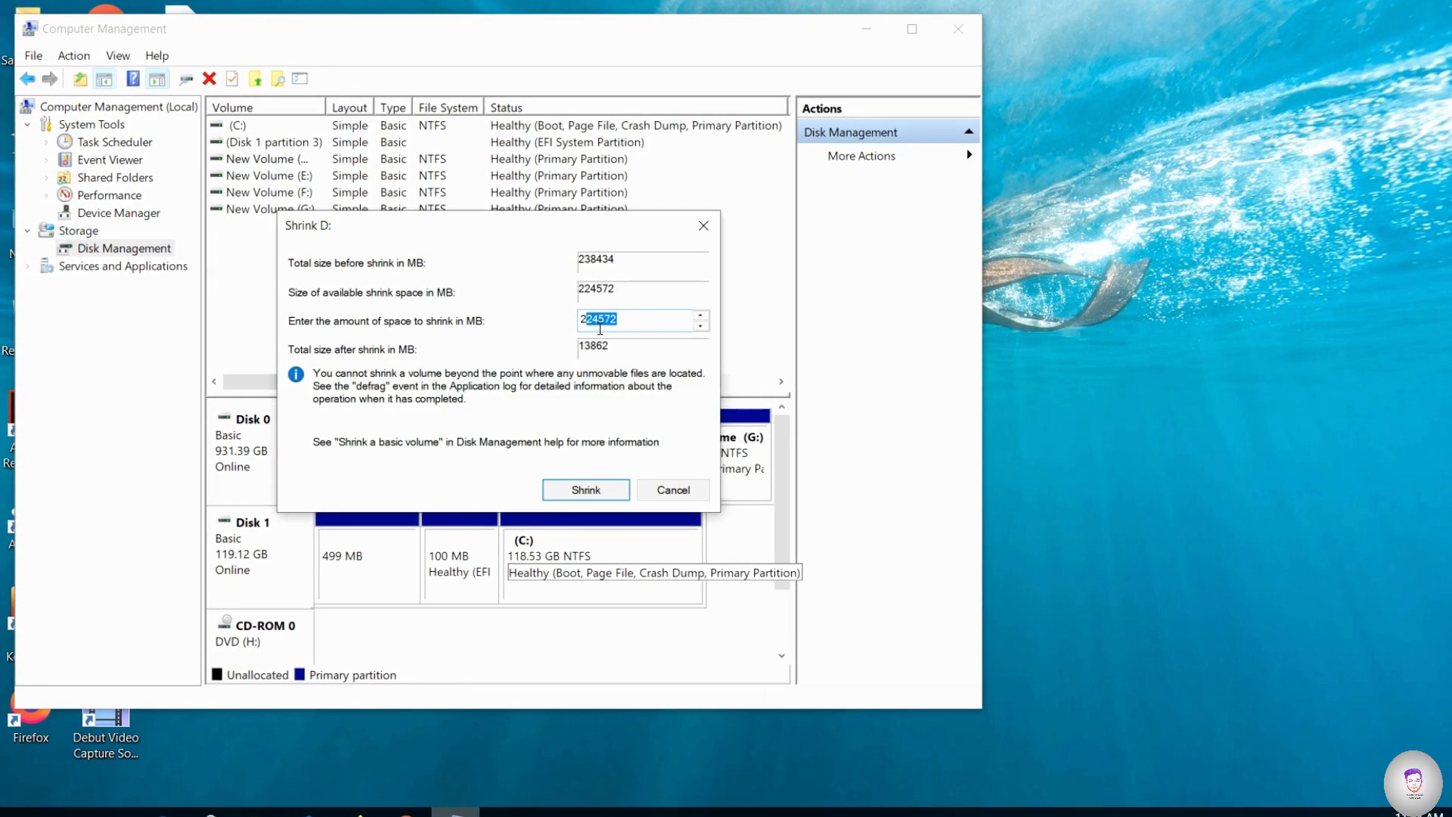
pyautogui.moveTo(621, 316); pyautogui.dragTo(578, 313)
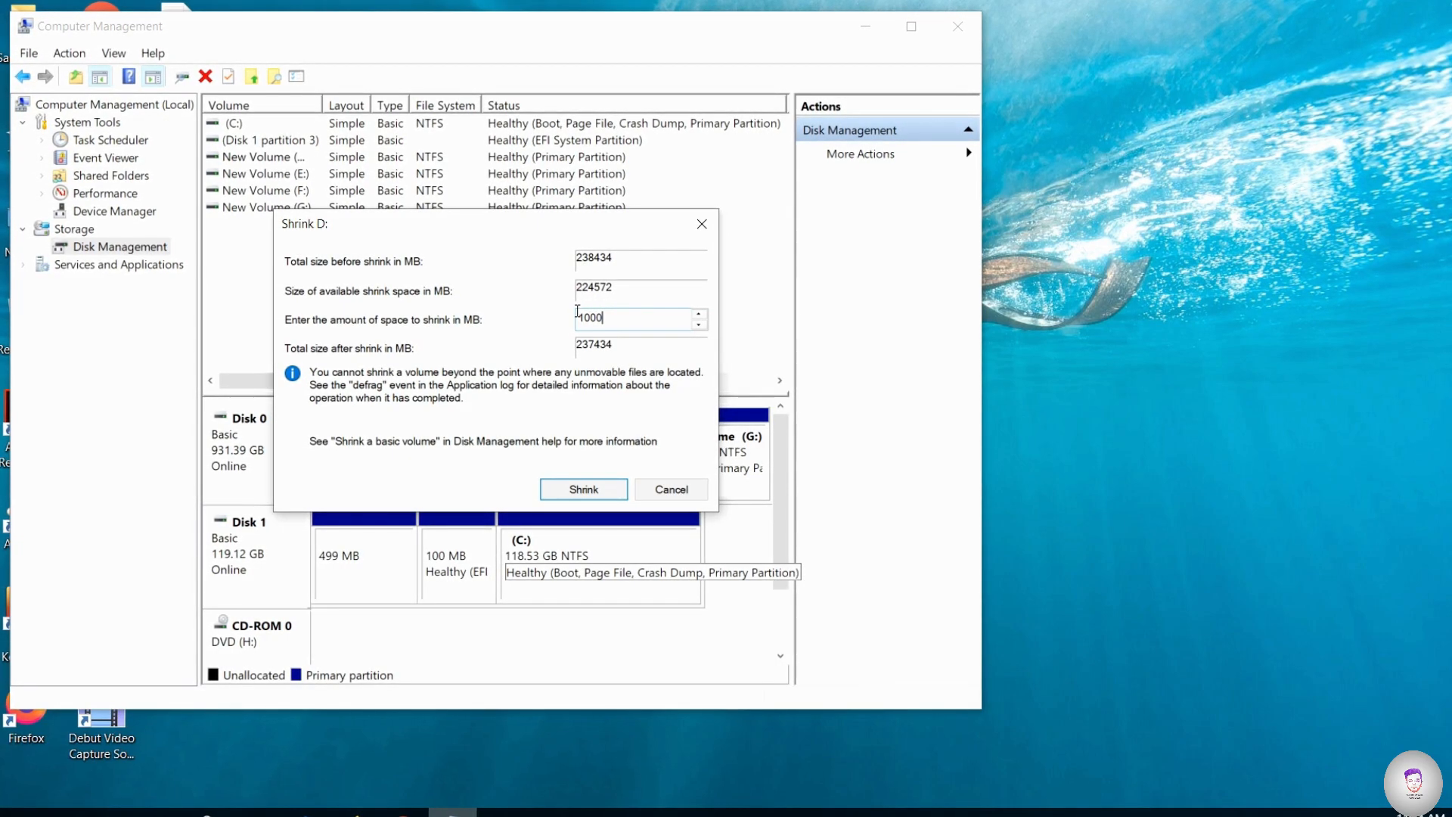
pyautogui.click(597, 491)
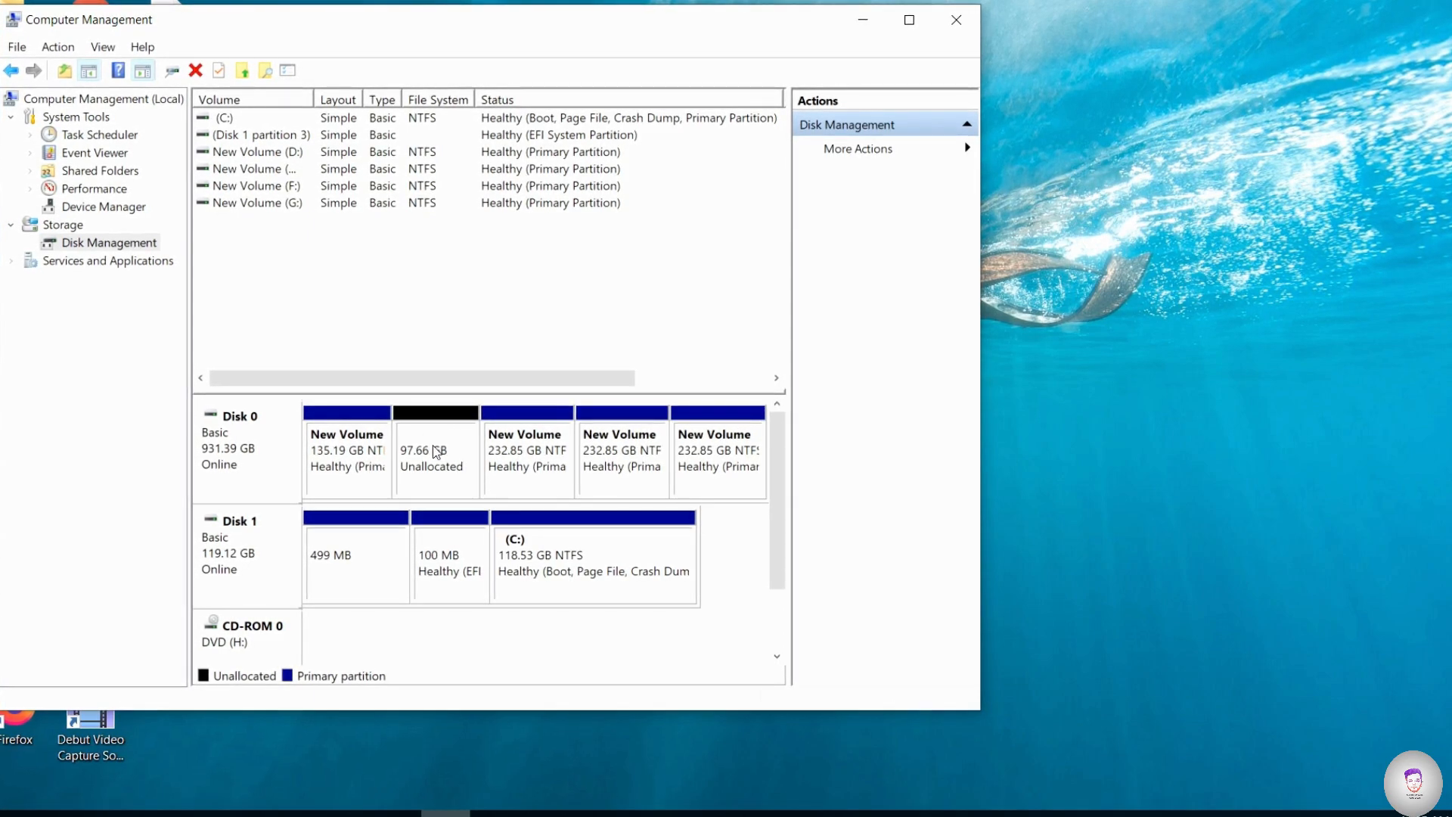
# - Start a new simple volume in Disk 0's unallocated space, accepting the default size and drive letter I
pyautogui.click(435, 424)
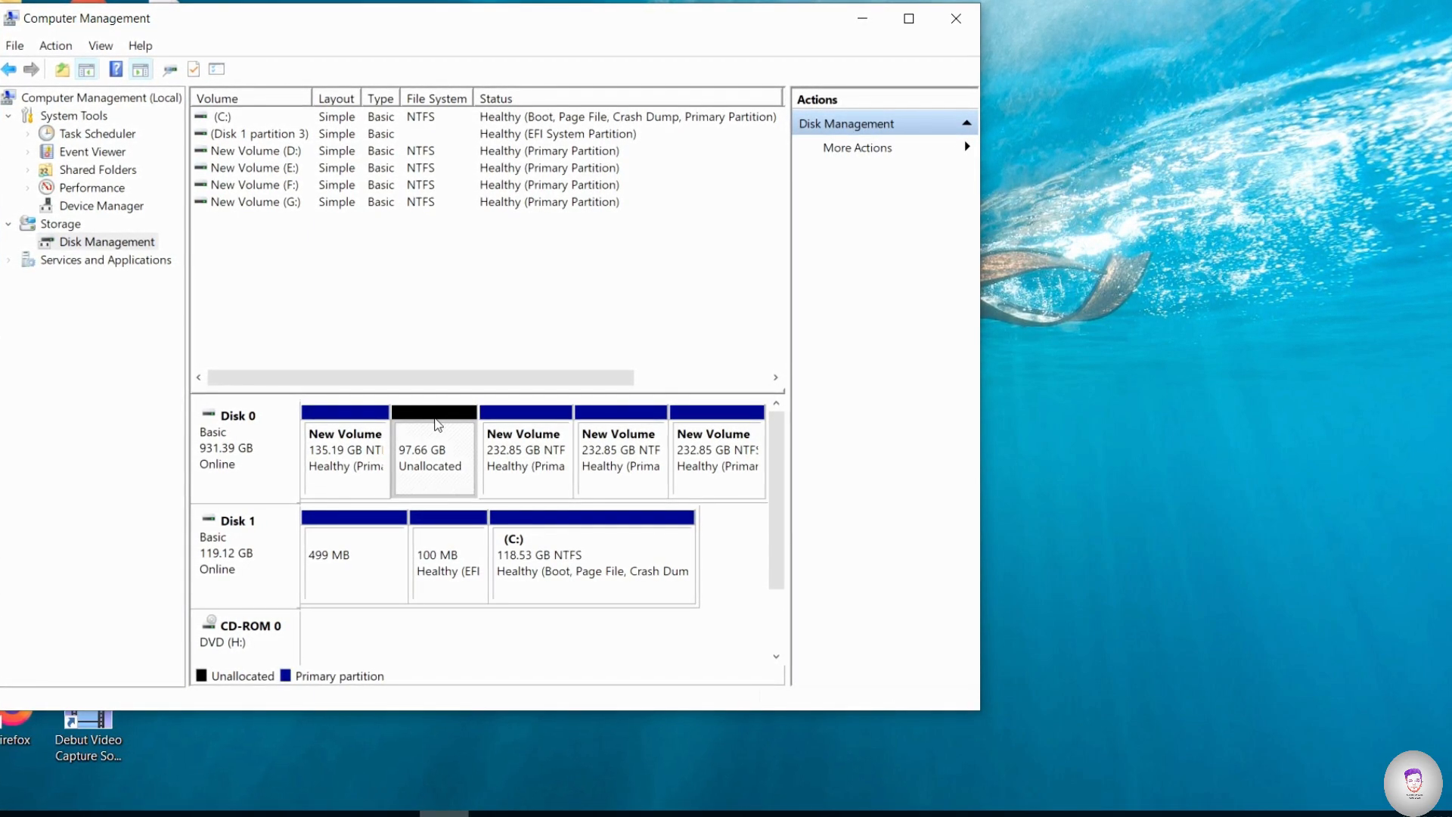
pyautogui.rightClick(440, 424)
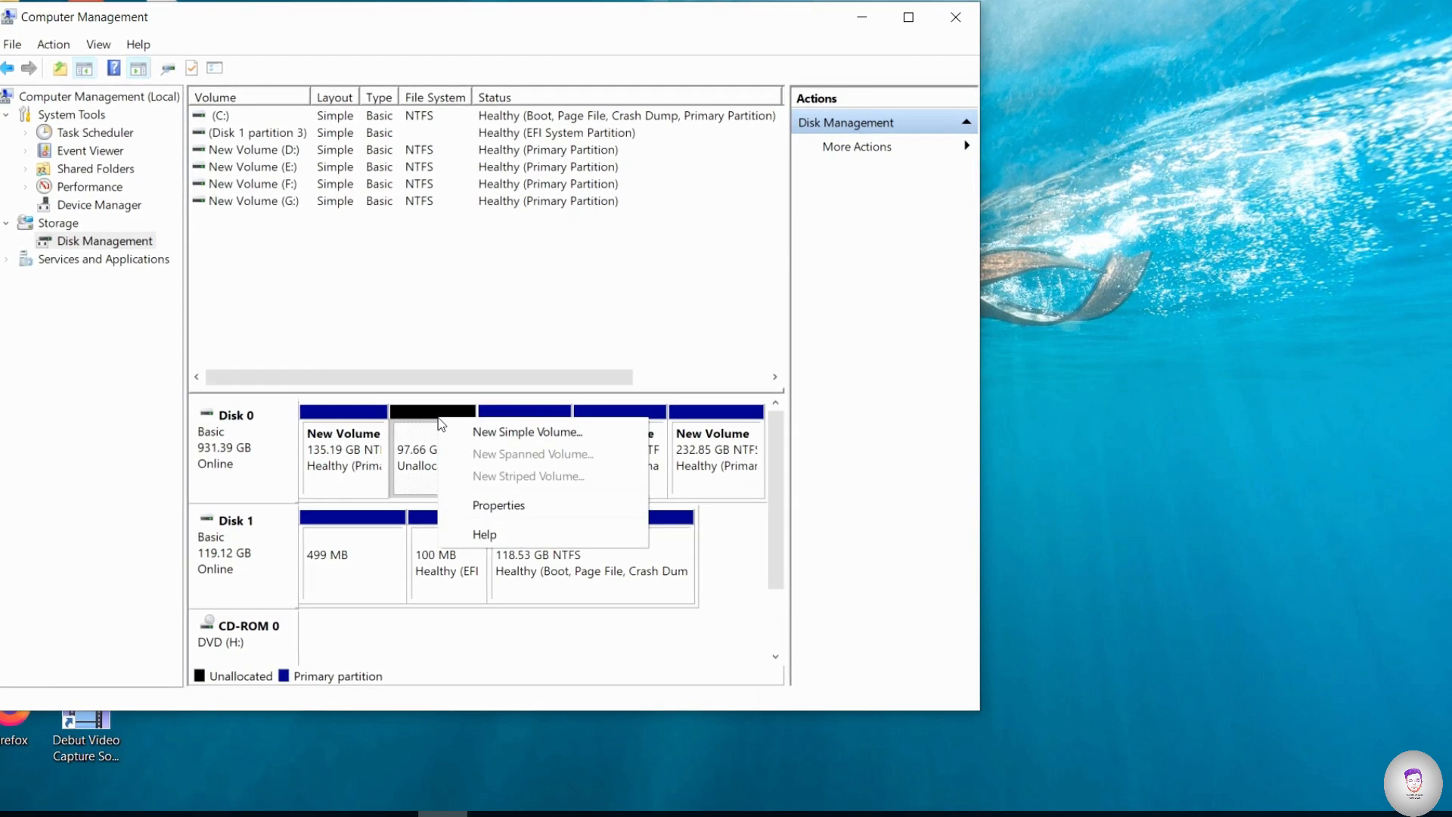
pyautogui.click(464, 433)
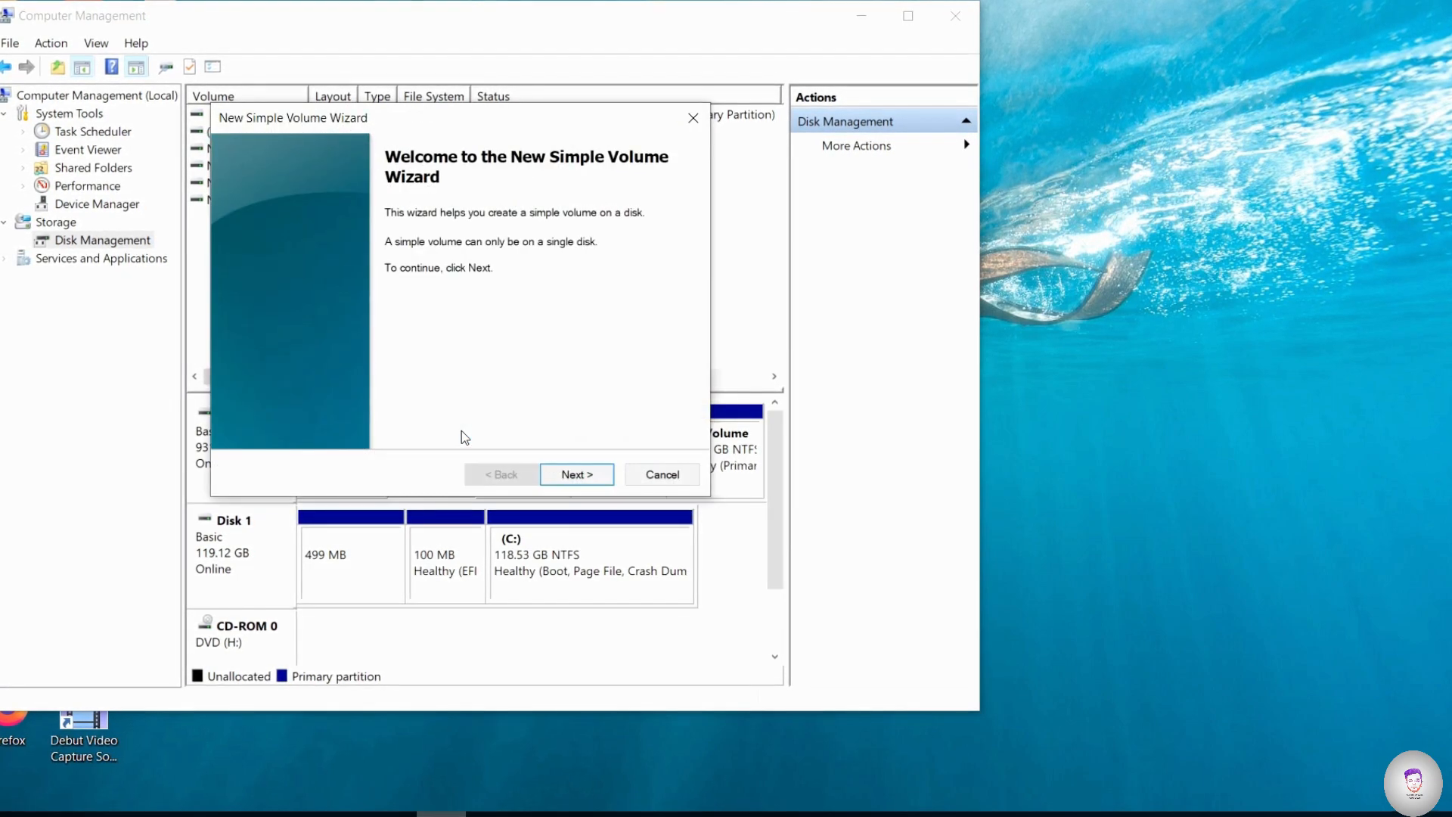
pyautogui.click(575, 475)
pyautogui.click(576, 474)
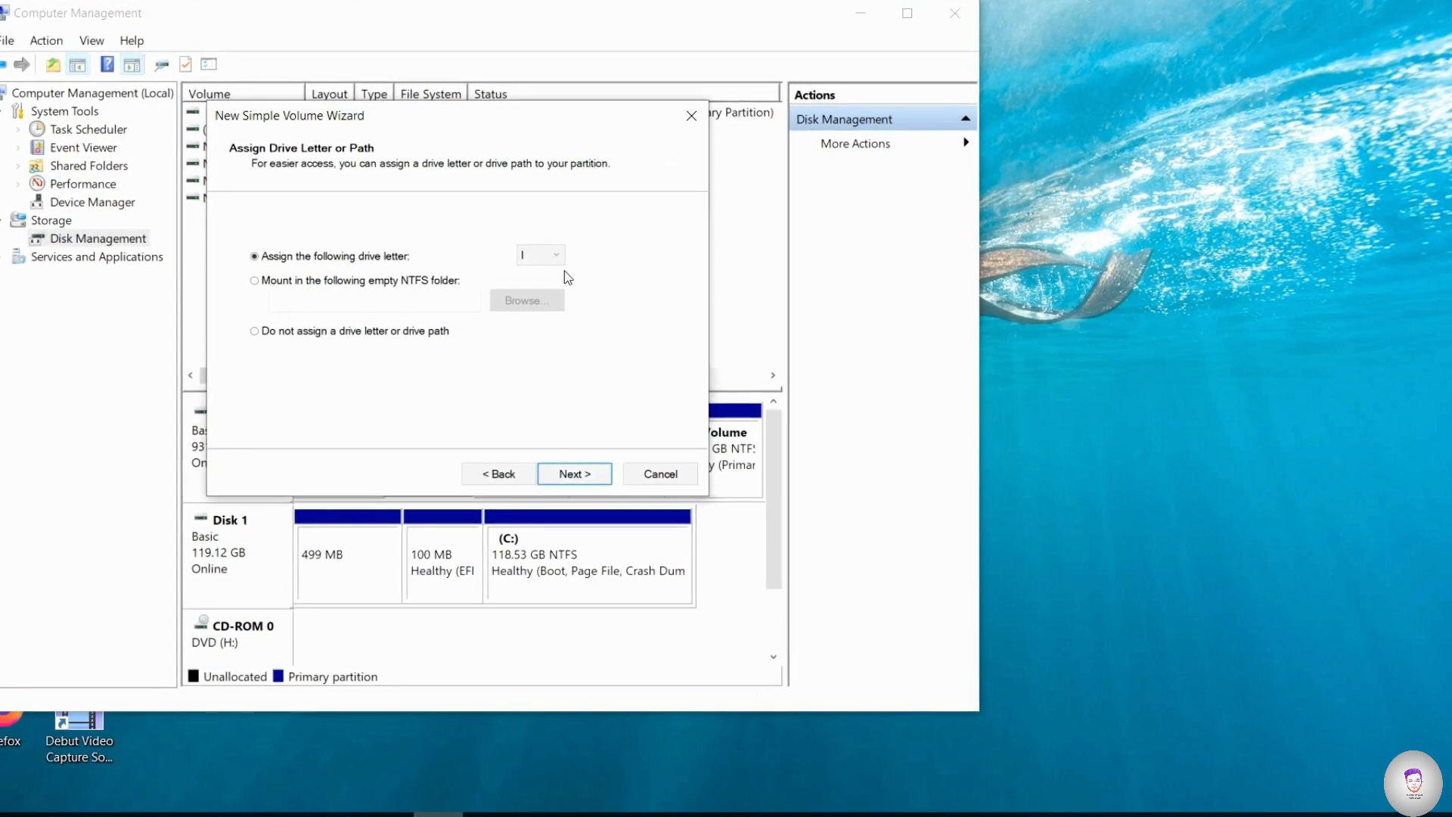
pyautogui.click(582, 475)
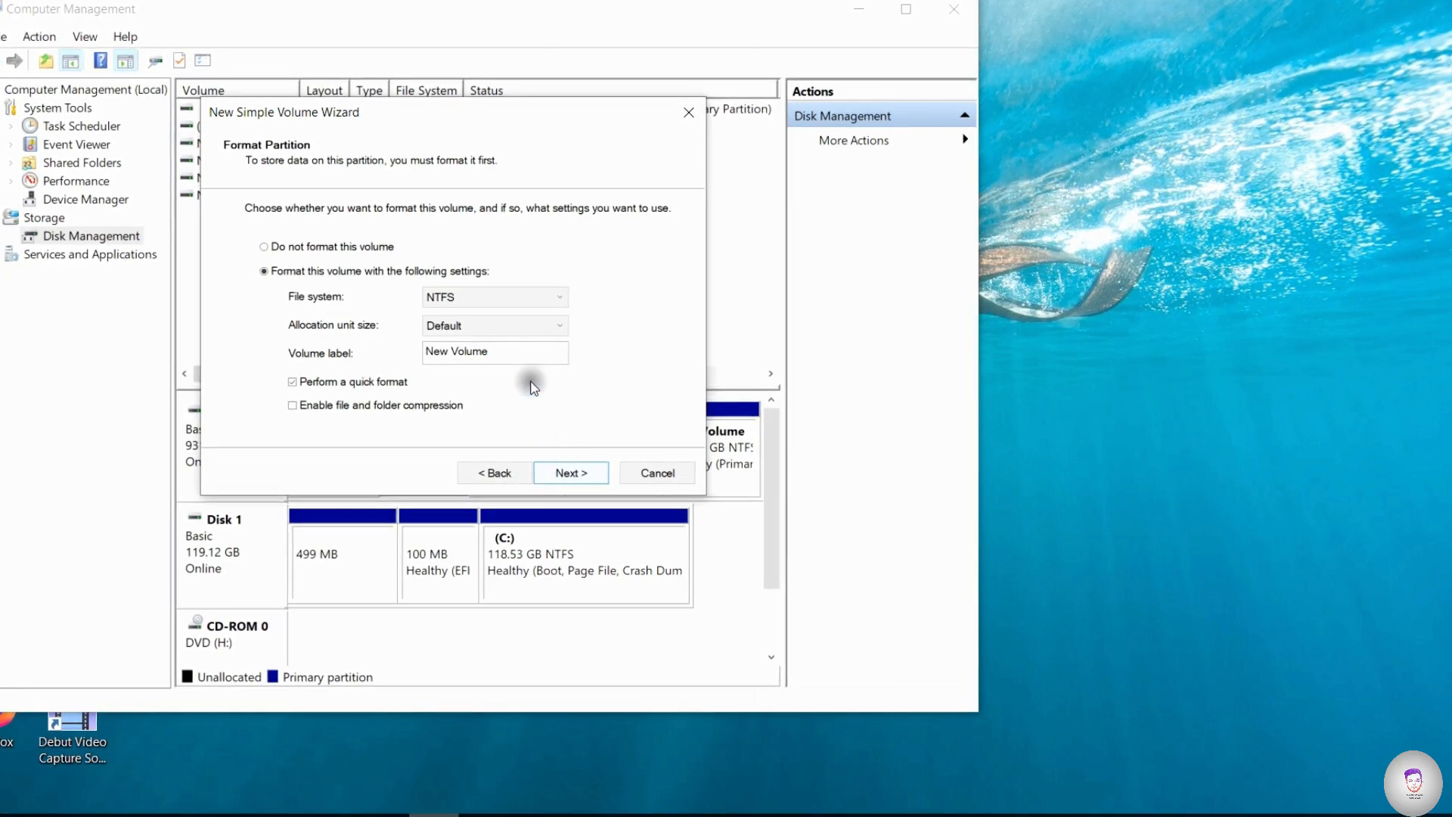
# - Label the new NTFS volume "linux" and finish the New Simple Volume Wizard with quick format
pyautogui.moveTo(509, 350); pyautogui.dragTo(201, 342)
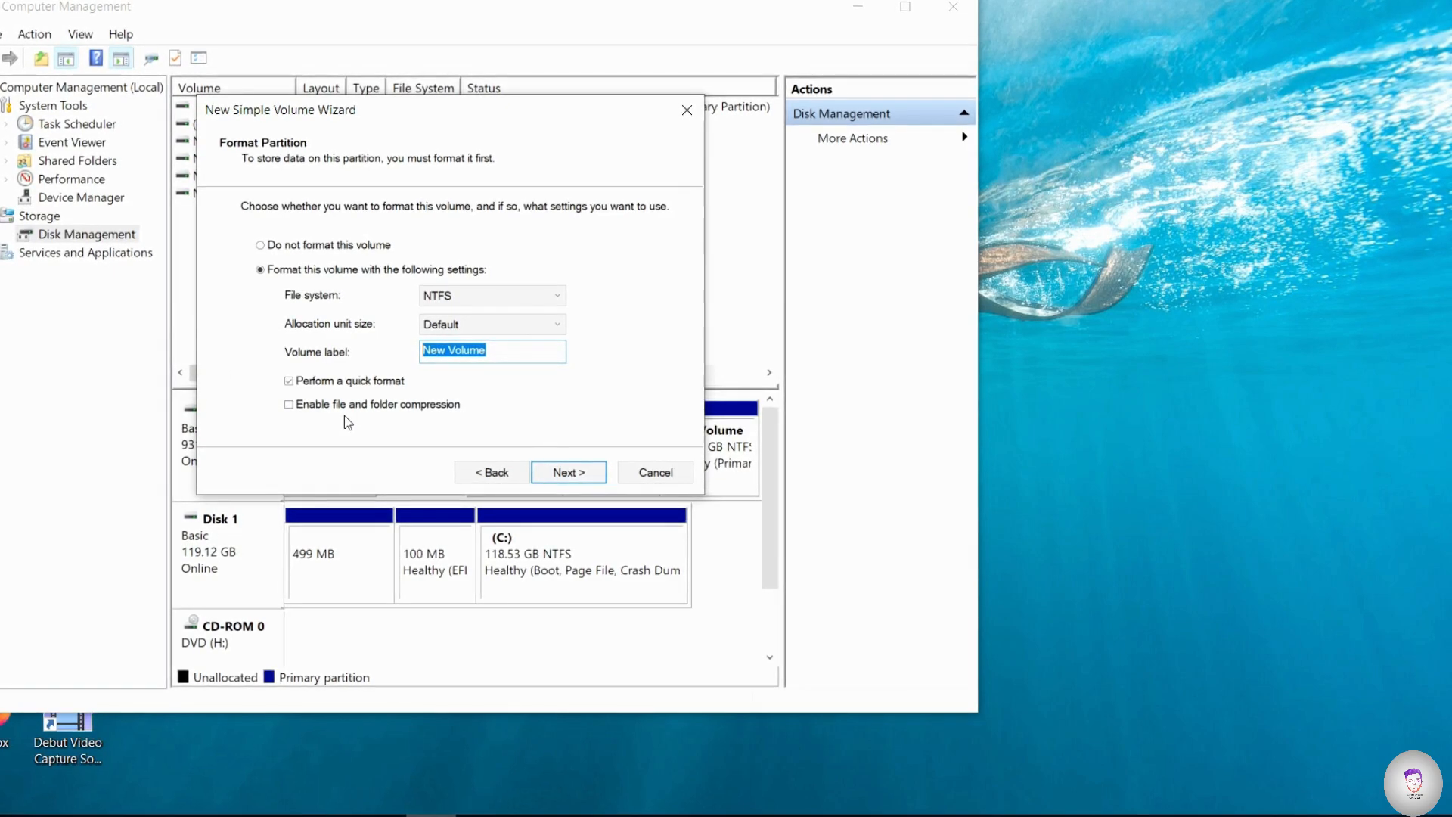
pyautogui.press('BackSpace')
pyautogui.write('linux')
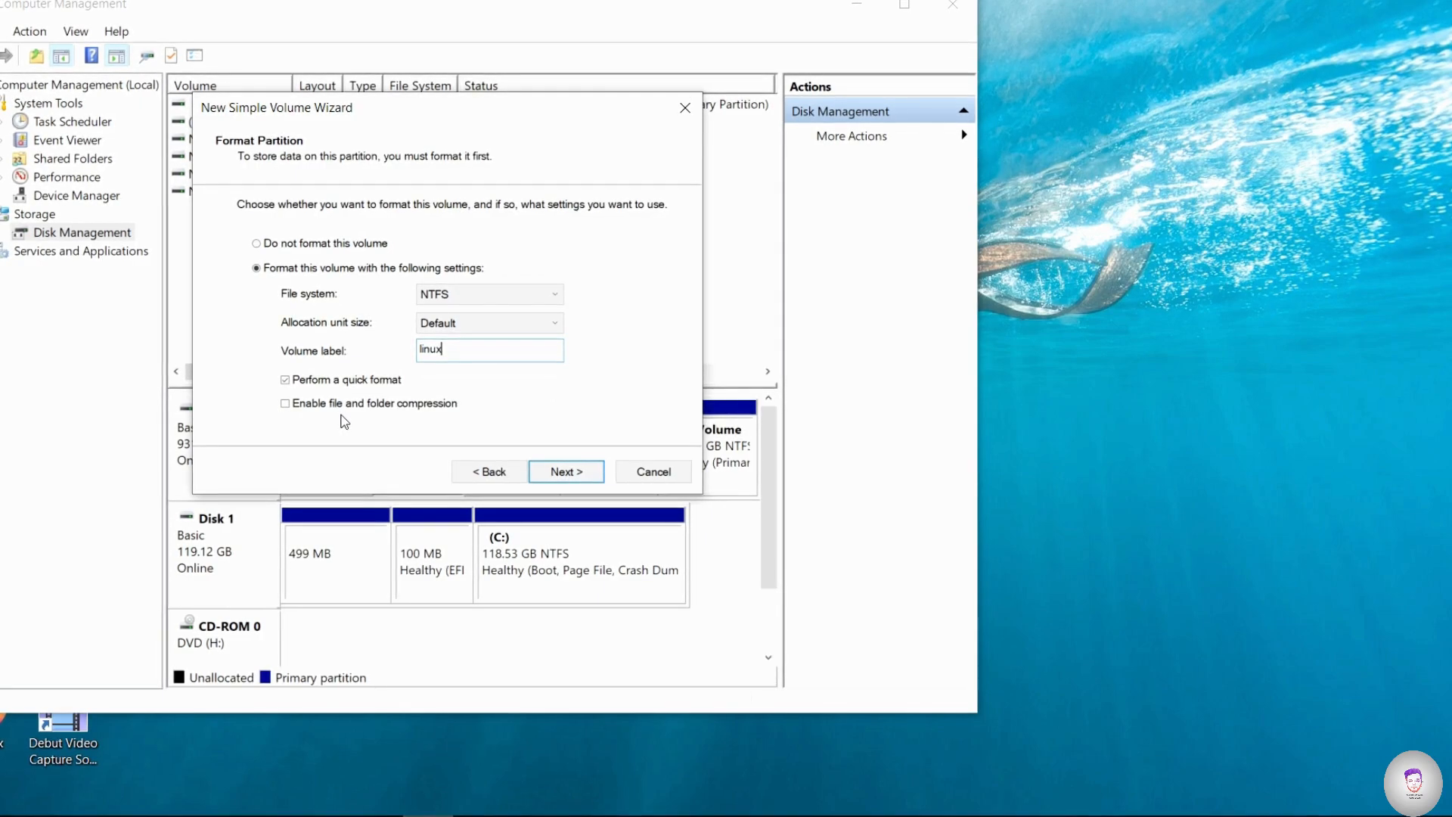
pyautogui.click(564, 471)
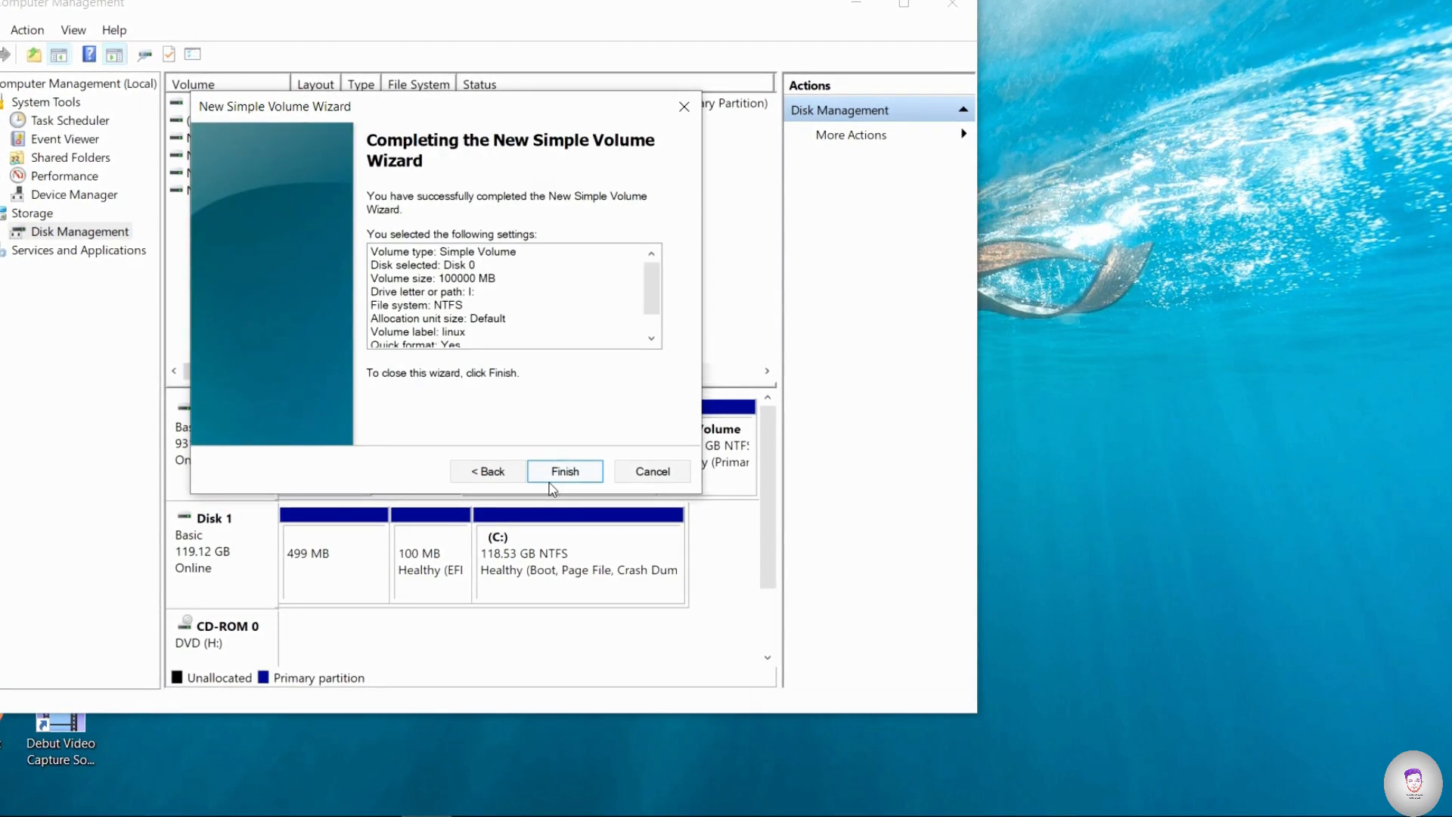
pyautogui.click(579, 471)
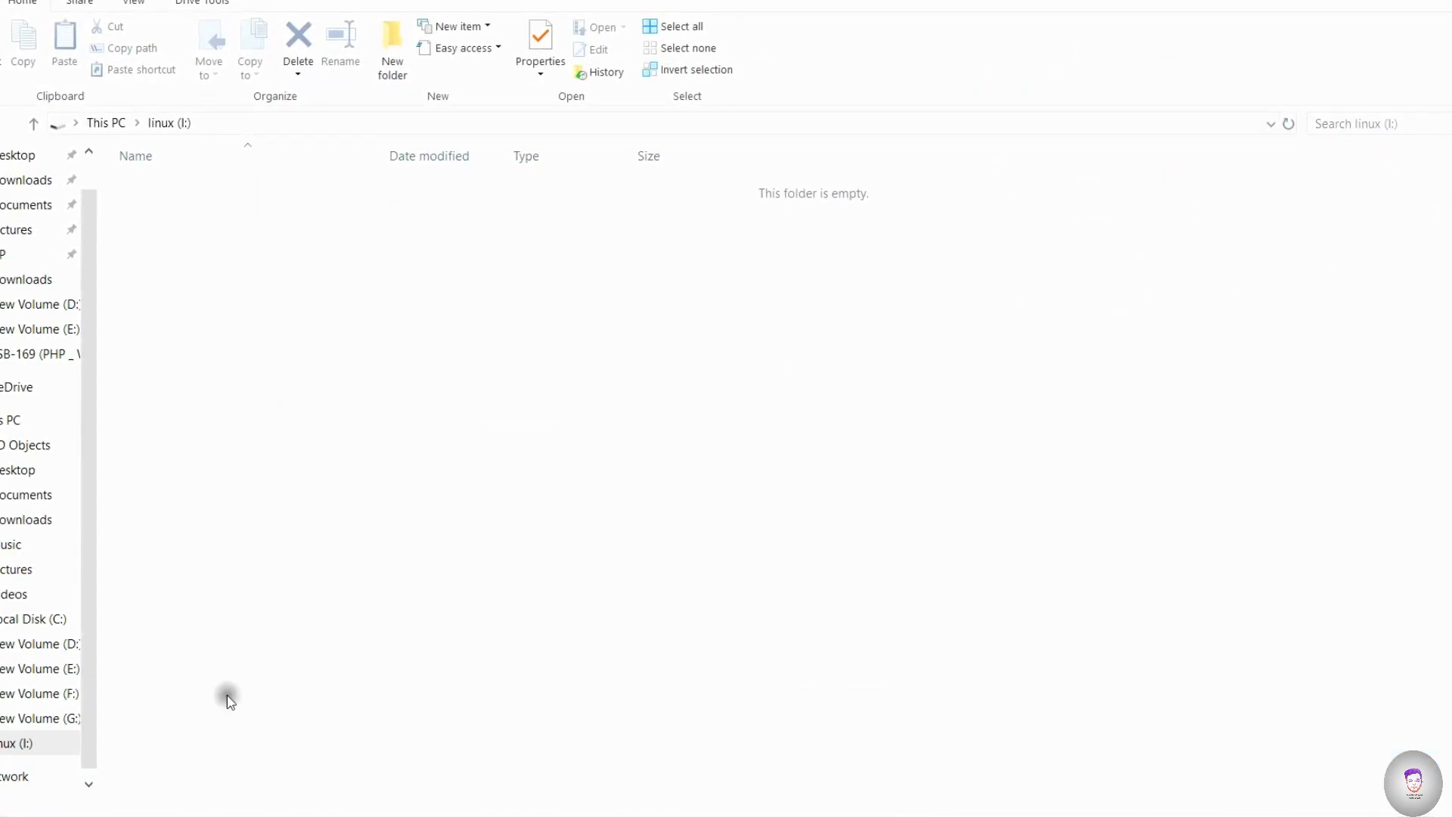
# - Launch rufus-3.10.exe from New folder on volume F:, keeping ESD-USB (J:) as the device and Disk or ISO image as the boot selection
pyautogui.scroll(-1, 3, 670)
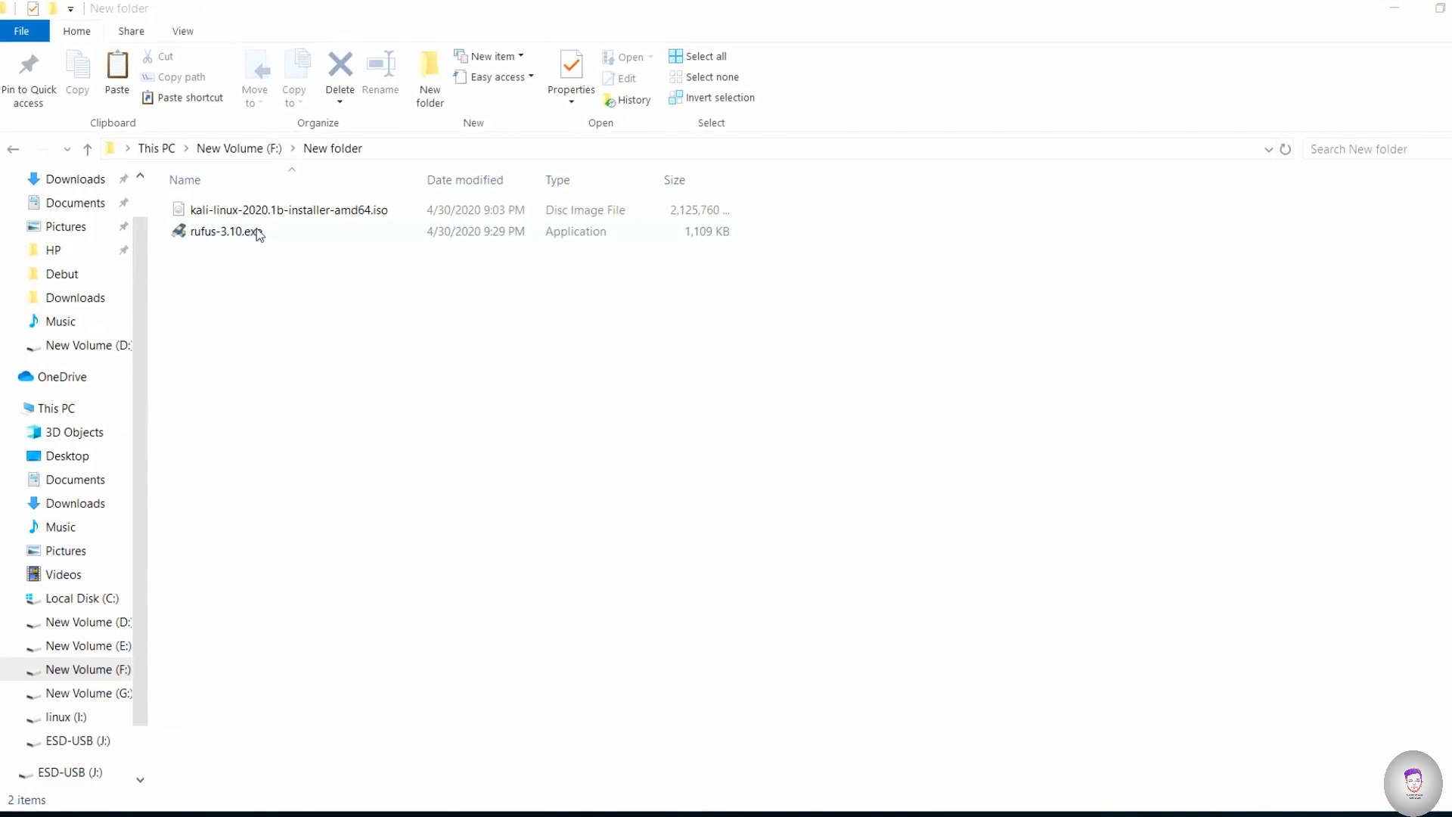
pyautogui.doubleClick(261, 229)
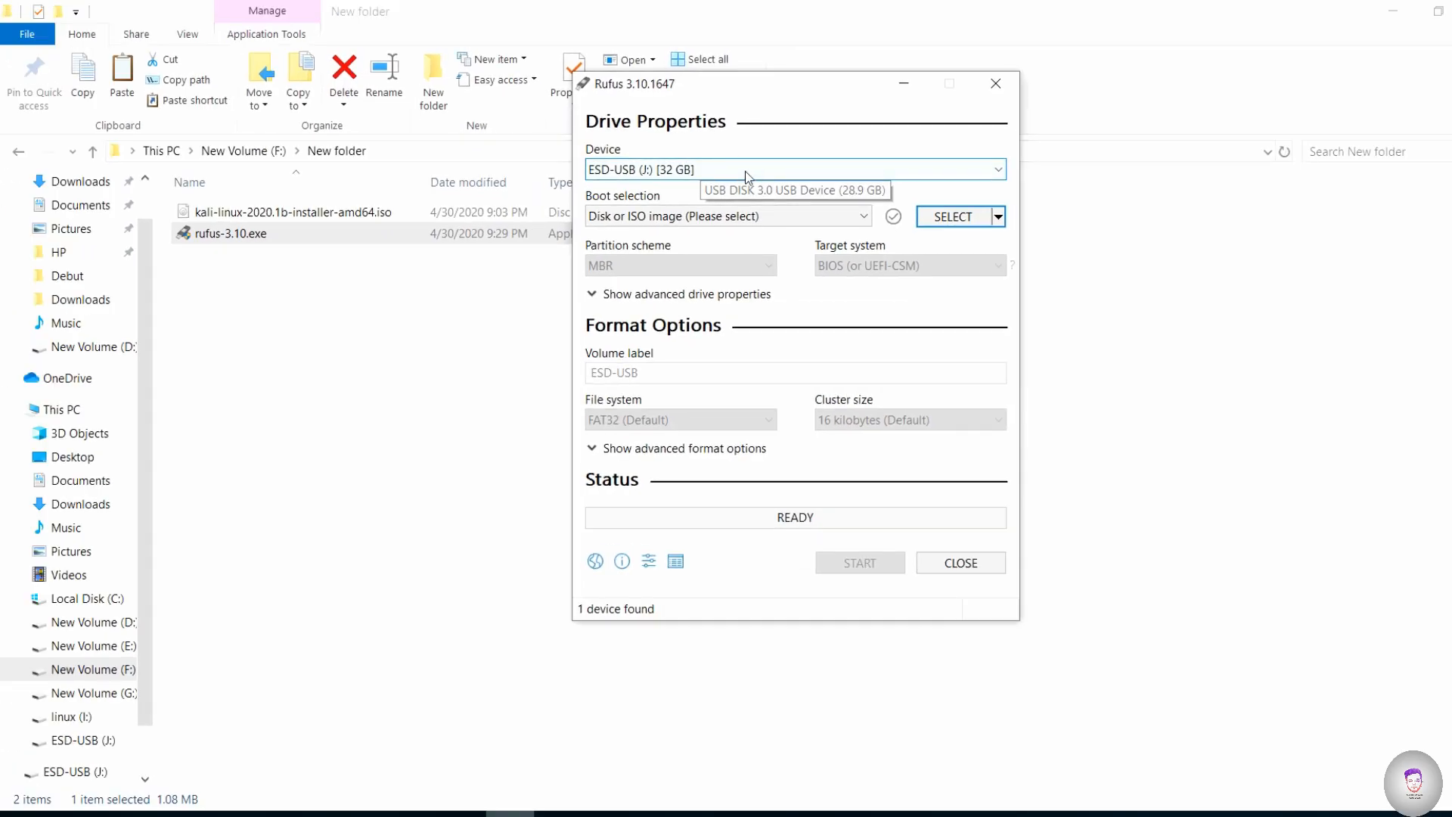
pyautogui.click(746, 171)
pyautogui.click(749, 174)
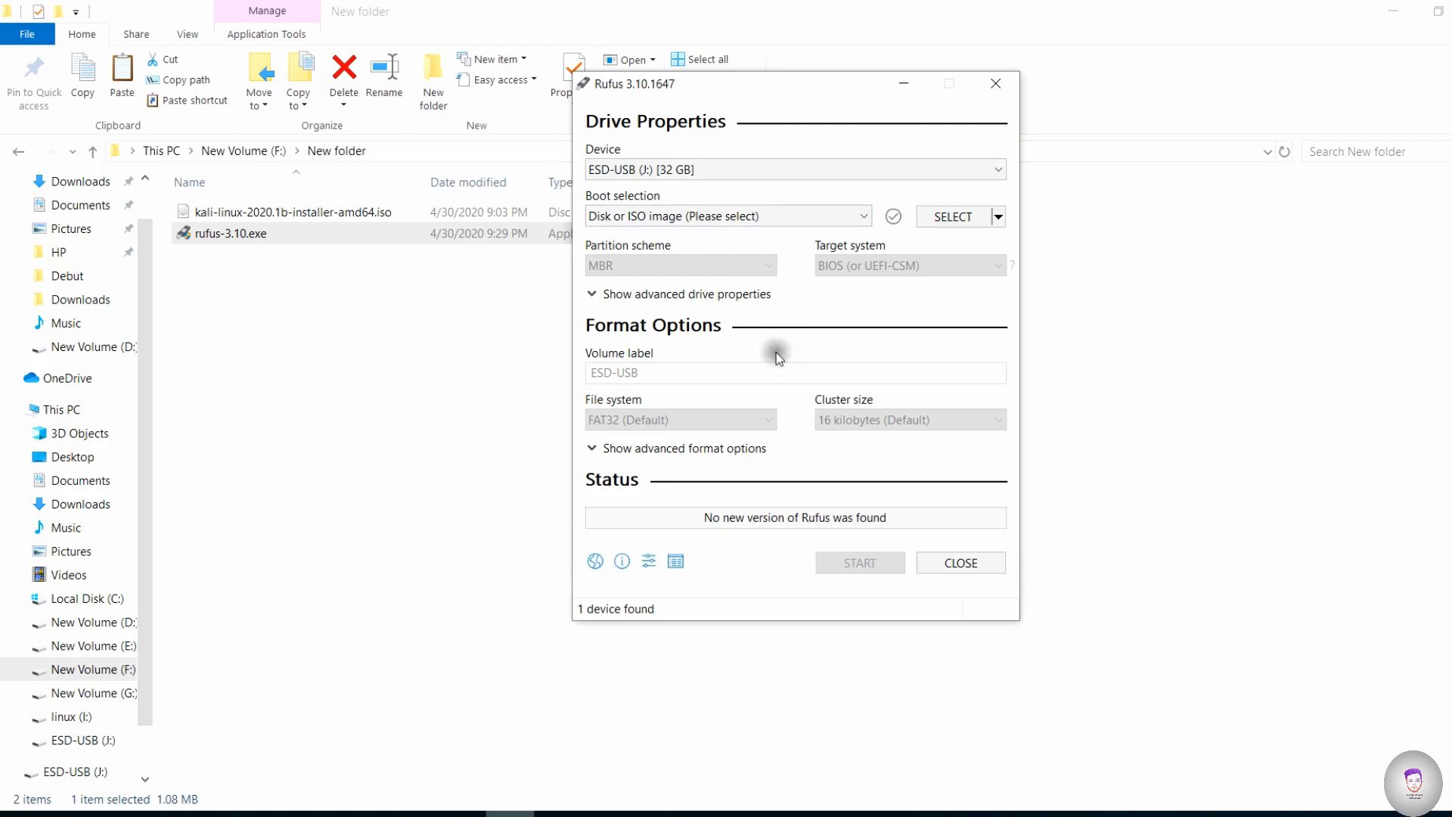
pyautogui.click(845, 217)
pyautogui.click(844, 215)
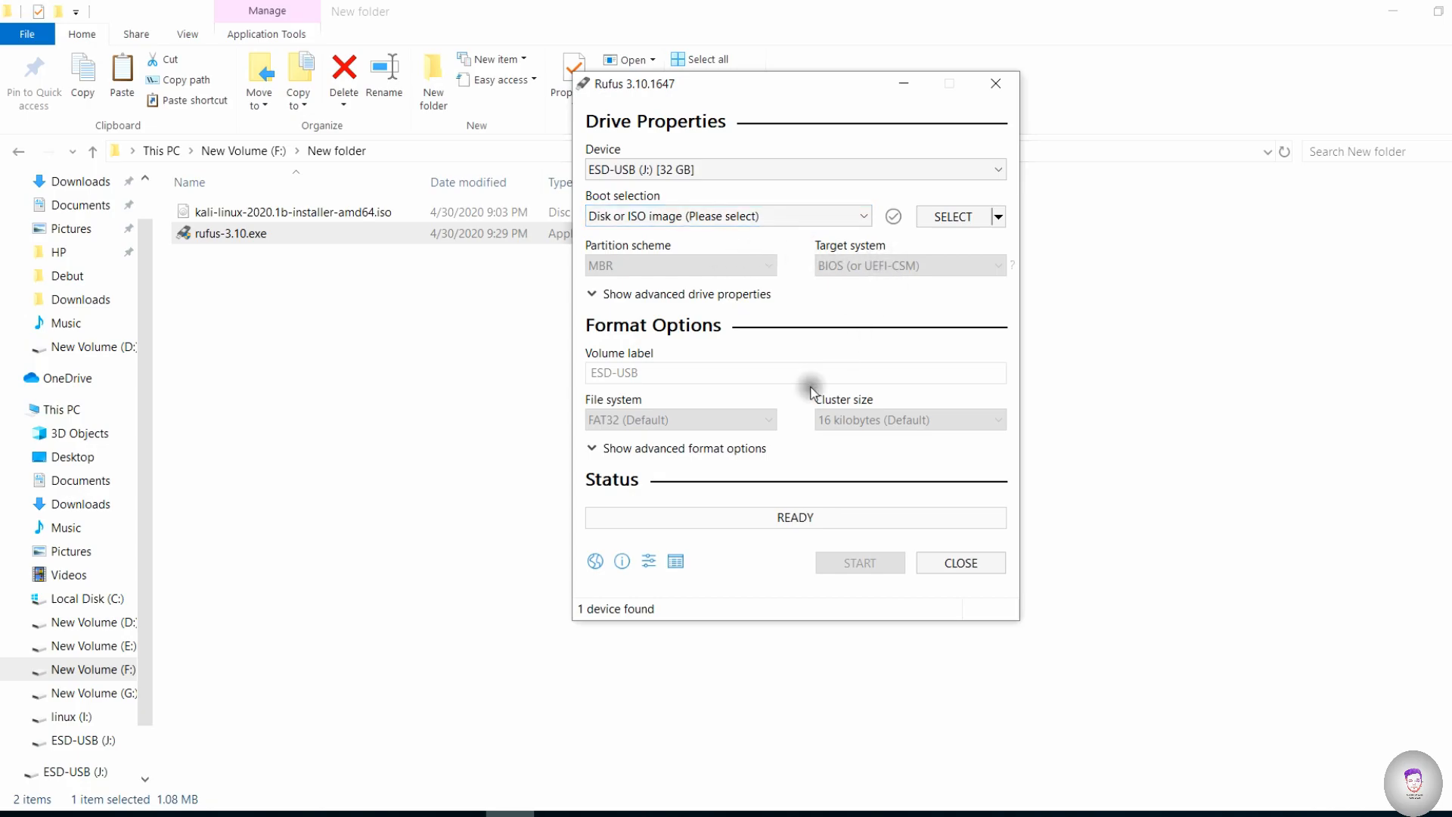
# - Load kali-linux-2020.1b-installer-amd64.iso from New folder on volume F: as the boot image in Rufus
pyautogui.click(975, 219)
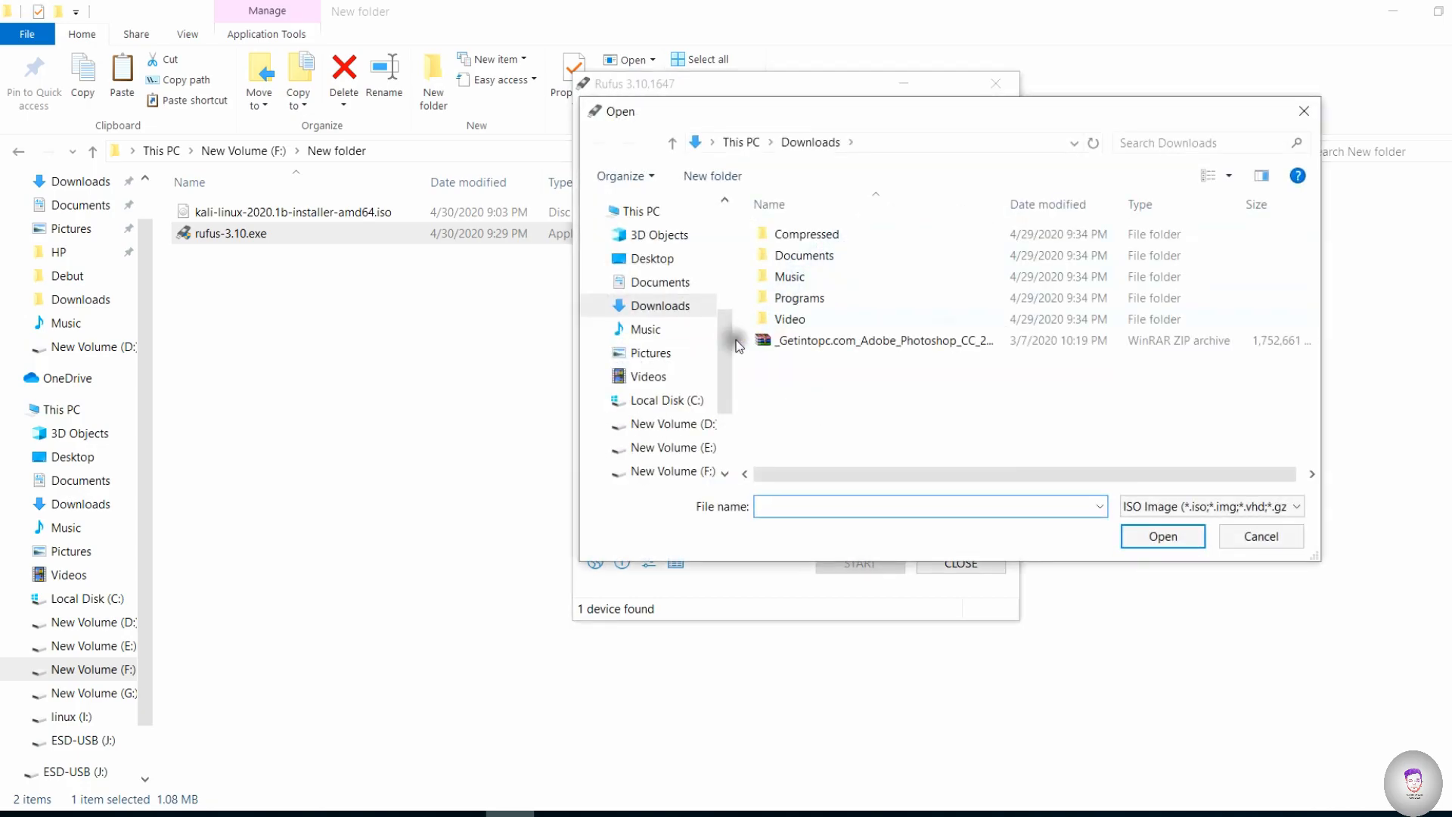
pyautogui.click(681, 447)
pyautogui.click(673, 470)
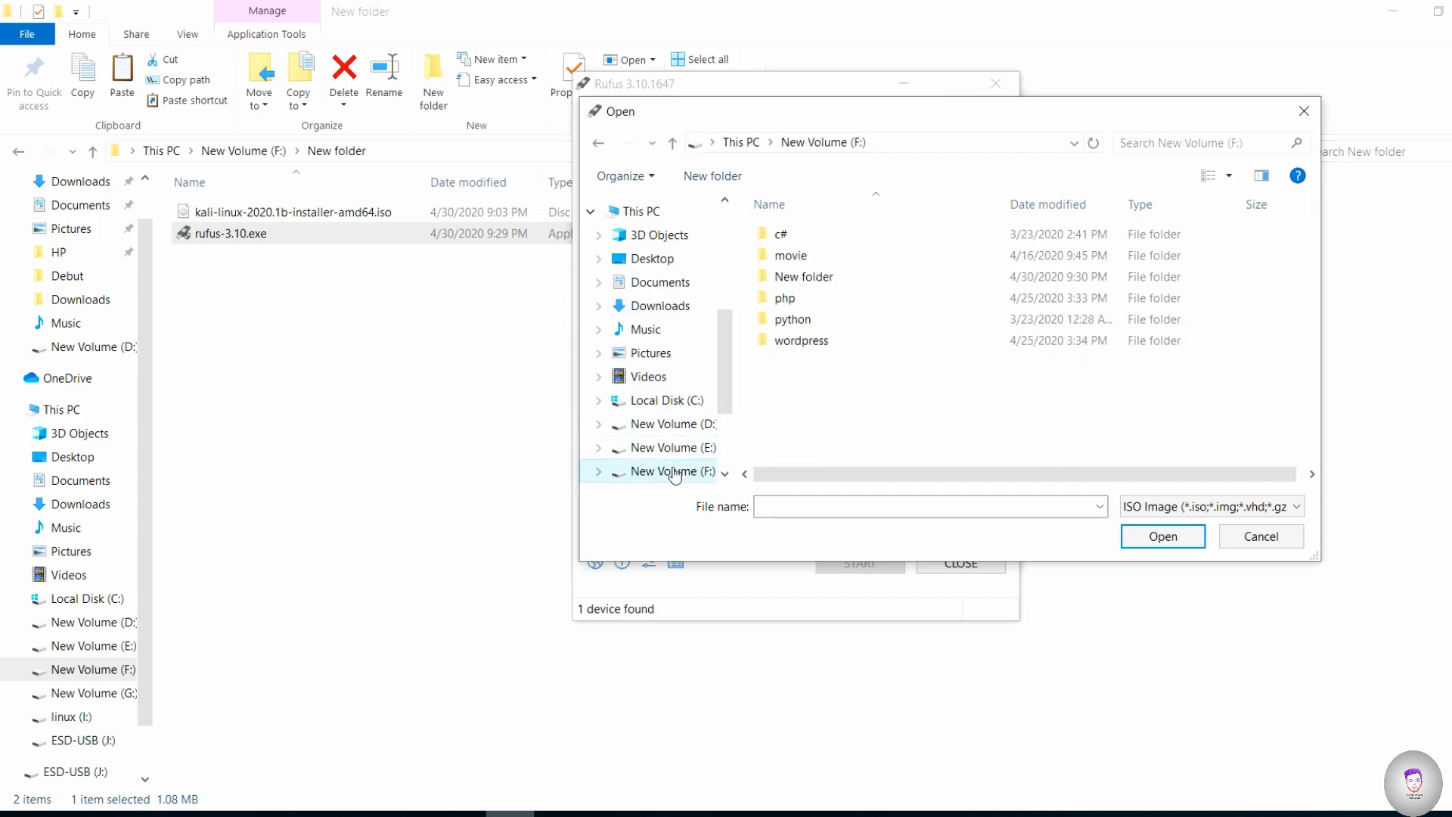
pyautogui.doubleClick(804, 277)
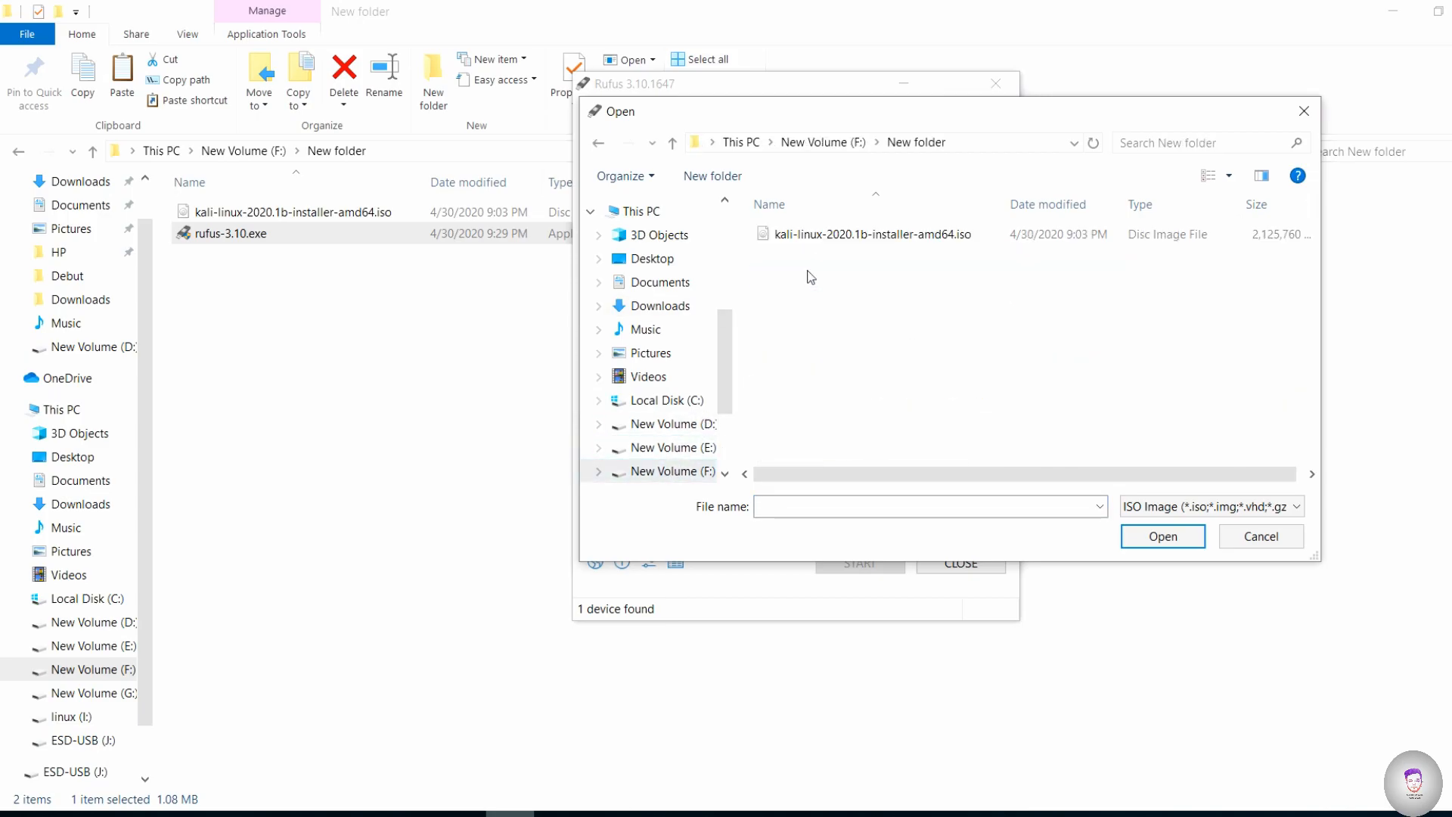
pyautogui.click(851, 235)
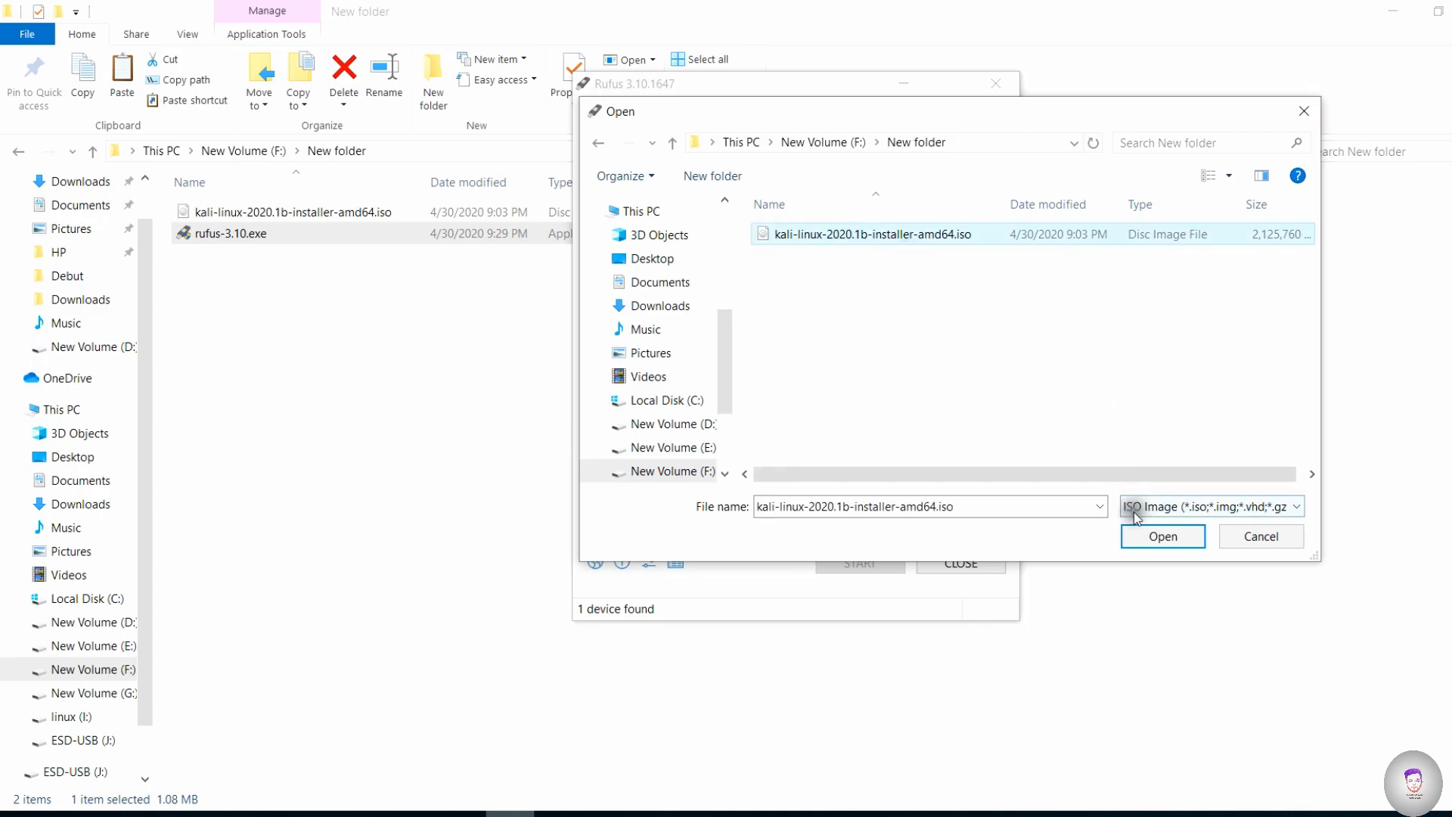
pyautogui.click(1251, 507)
pyautogui.click(1252, 507)
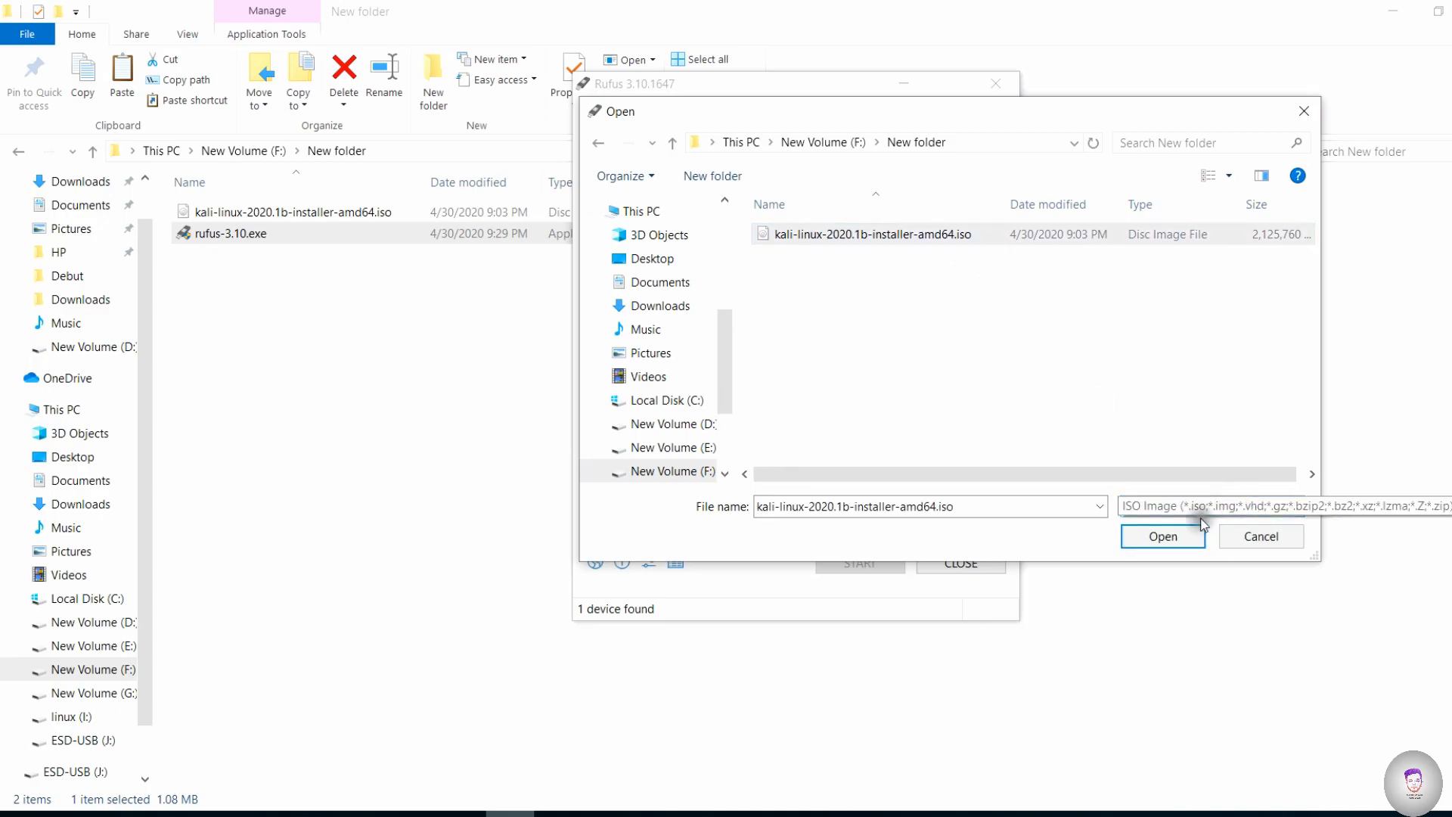
pyautogui.click(1165, 537)
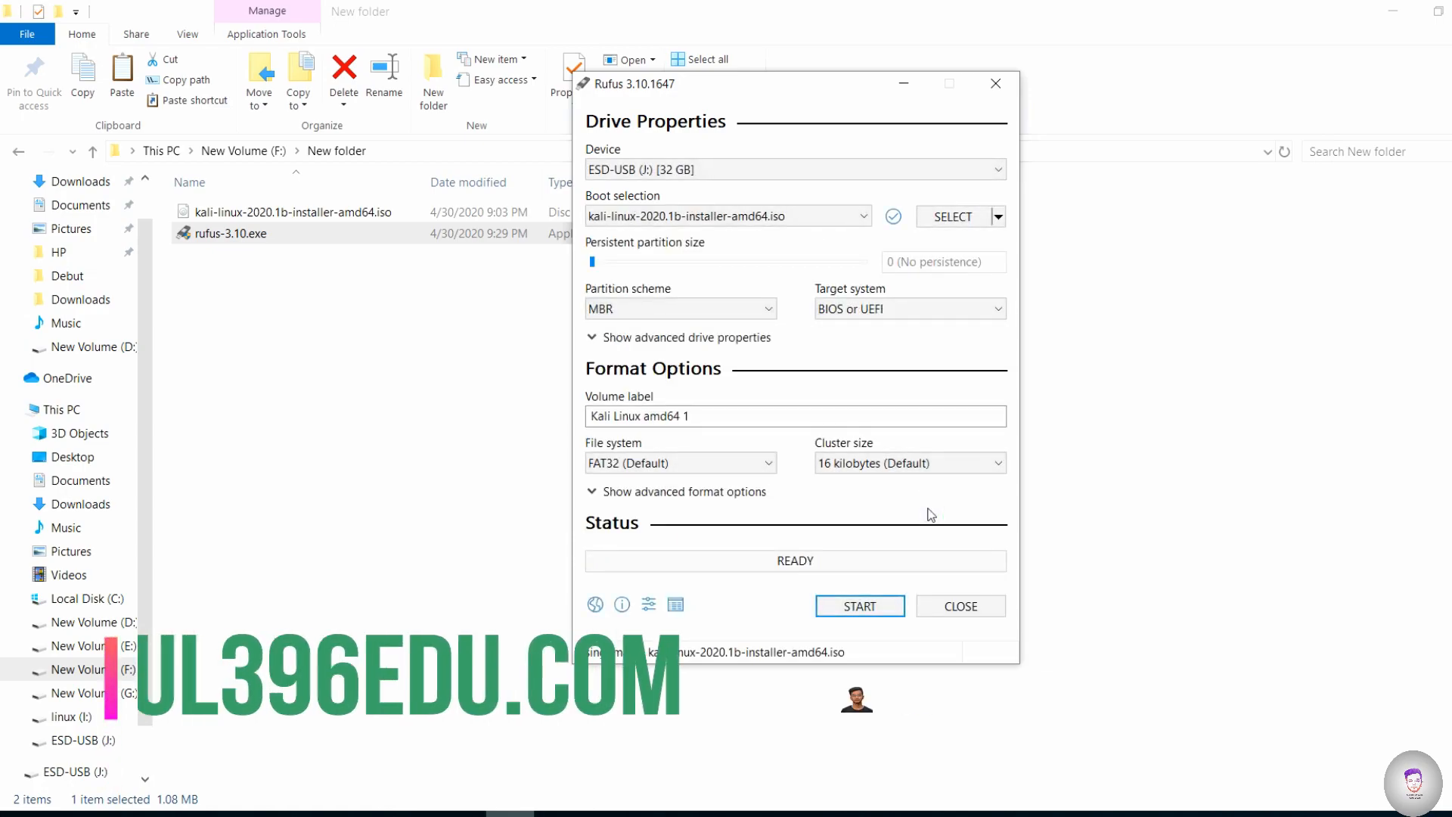
# - Start writing the Kali image to ESD-USB (J:) in ISO Image mode, accepting the Syslinux file download and the erasure of the drive
pyautogui.click(860, 608)
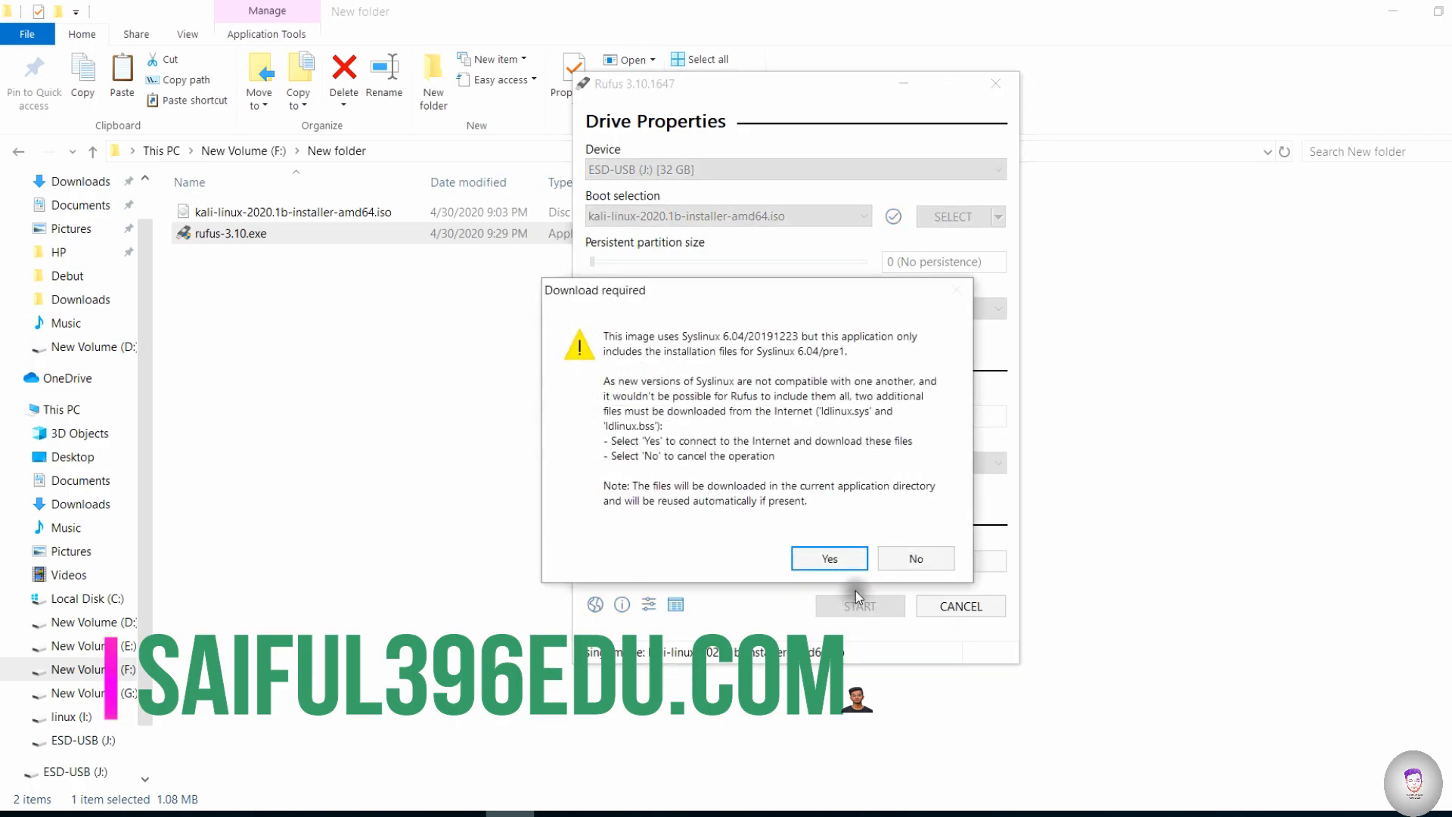
pyautogui.click(829, 559)
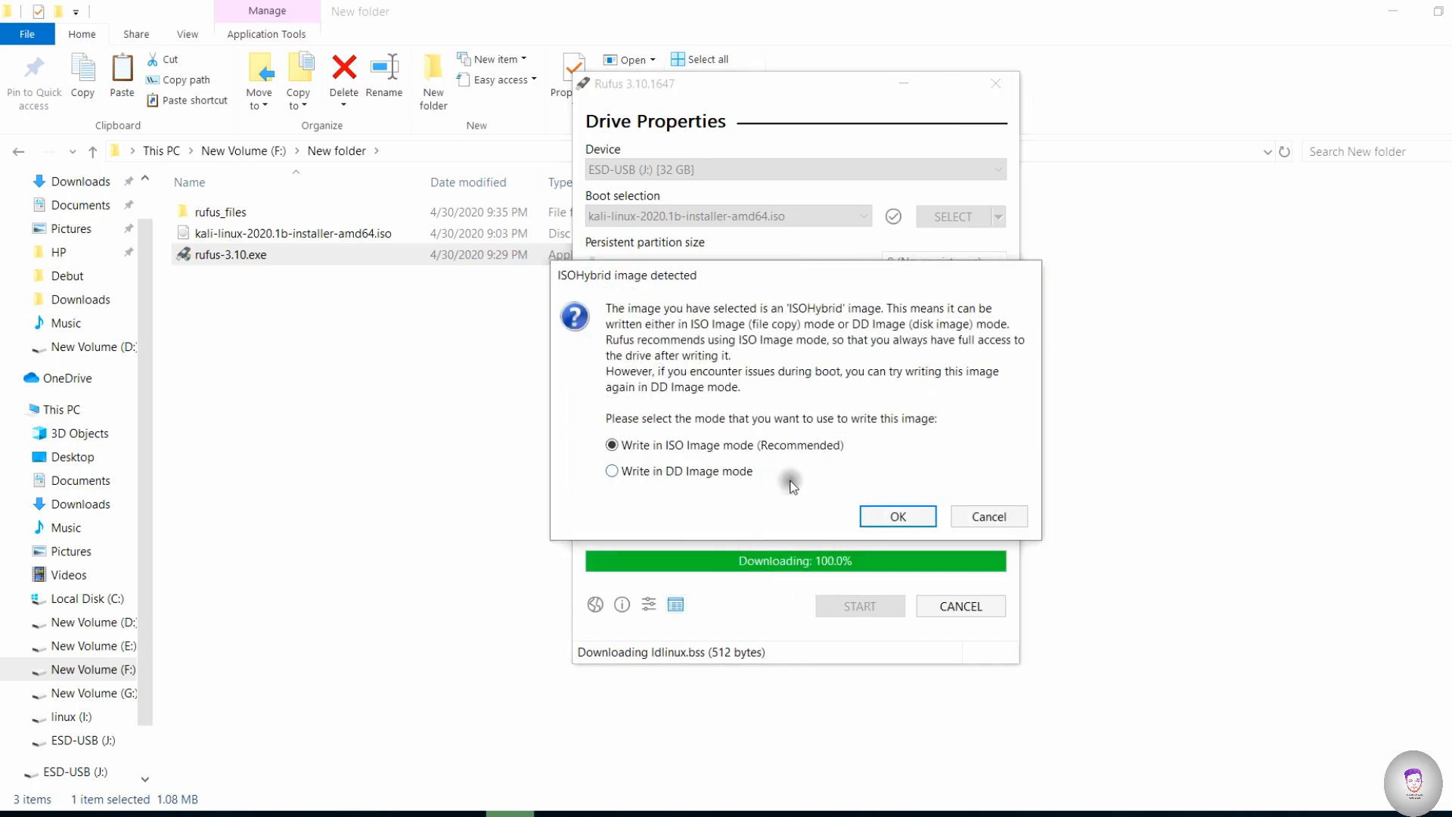
pyautogui.click(898, 517)
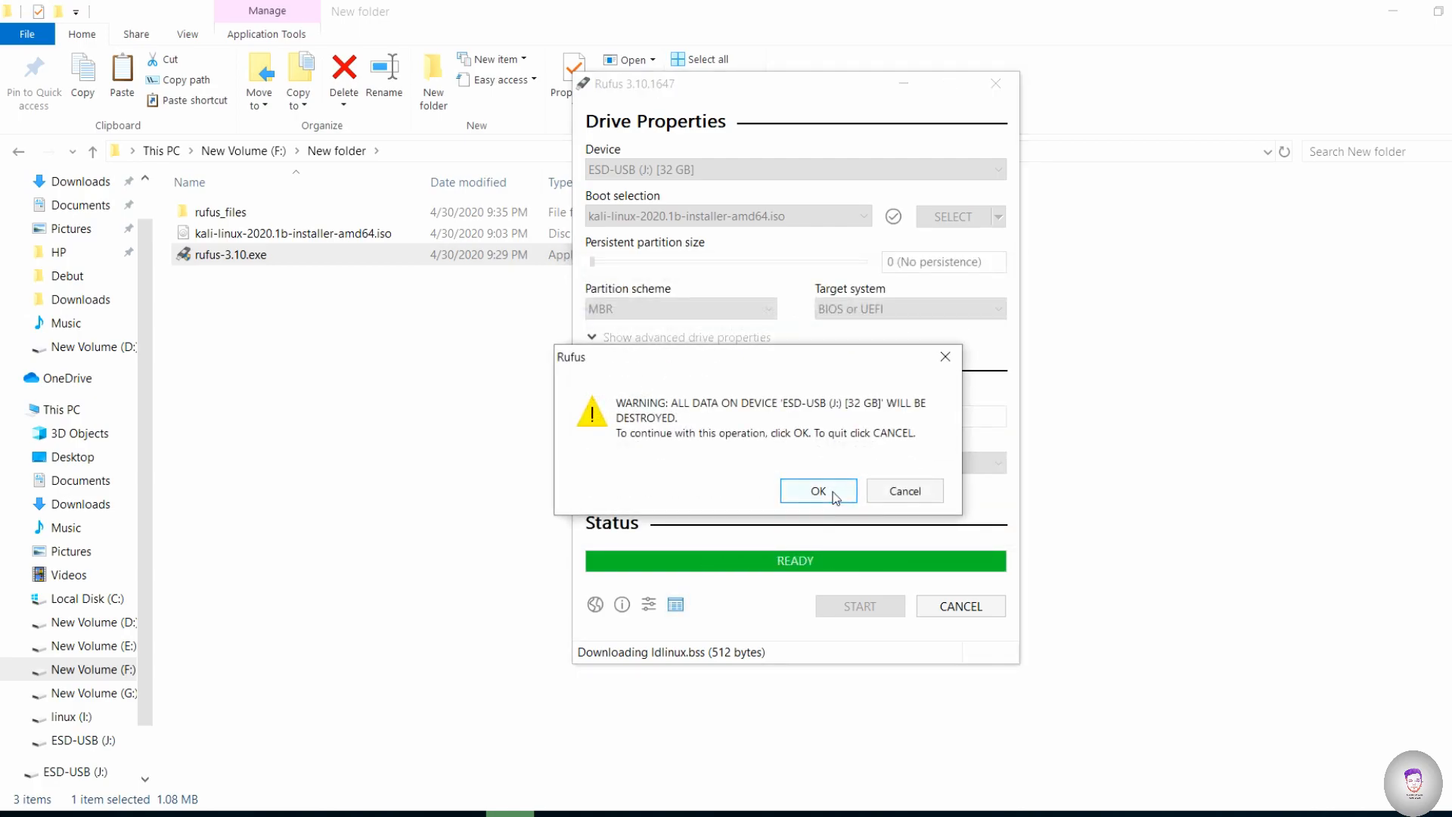
pyautogui.click(835, 494)
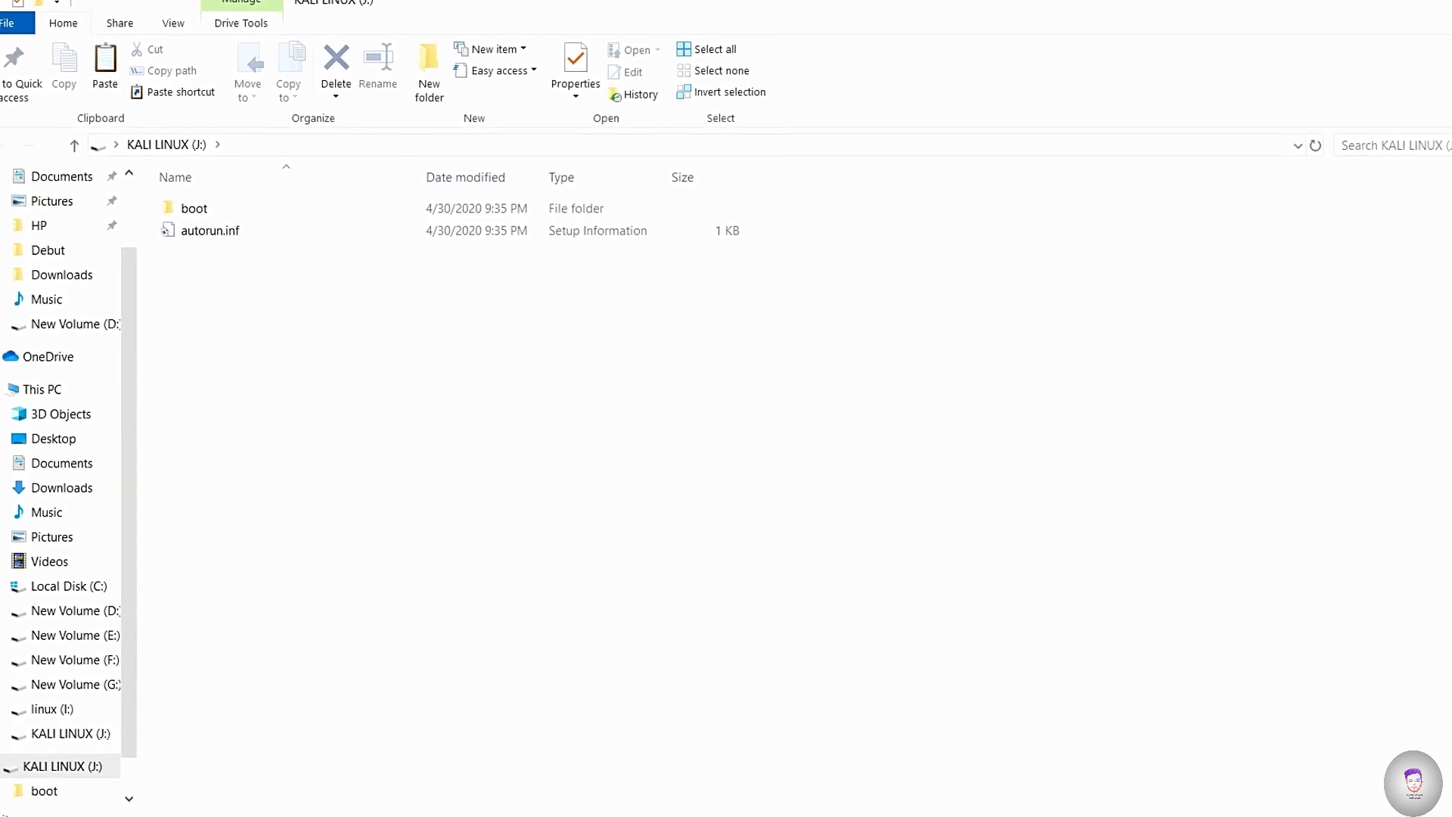
# - Close Rufus after the image is written and open the Windows power options from the desktop
pyautogui.click(503, 749)
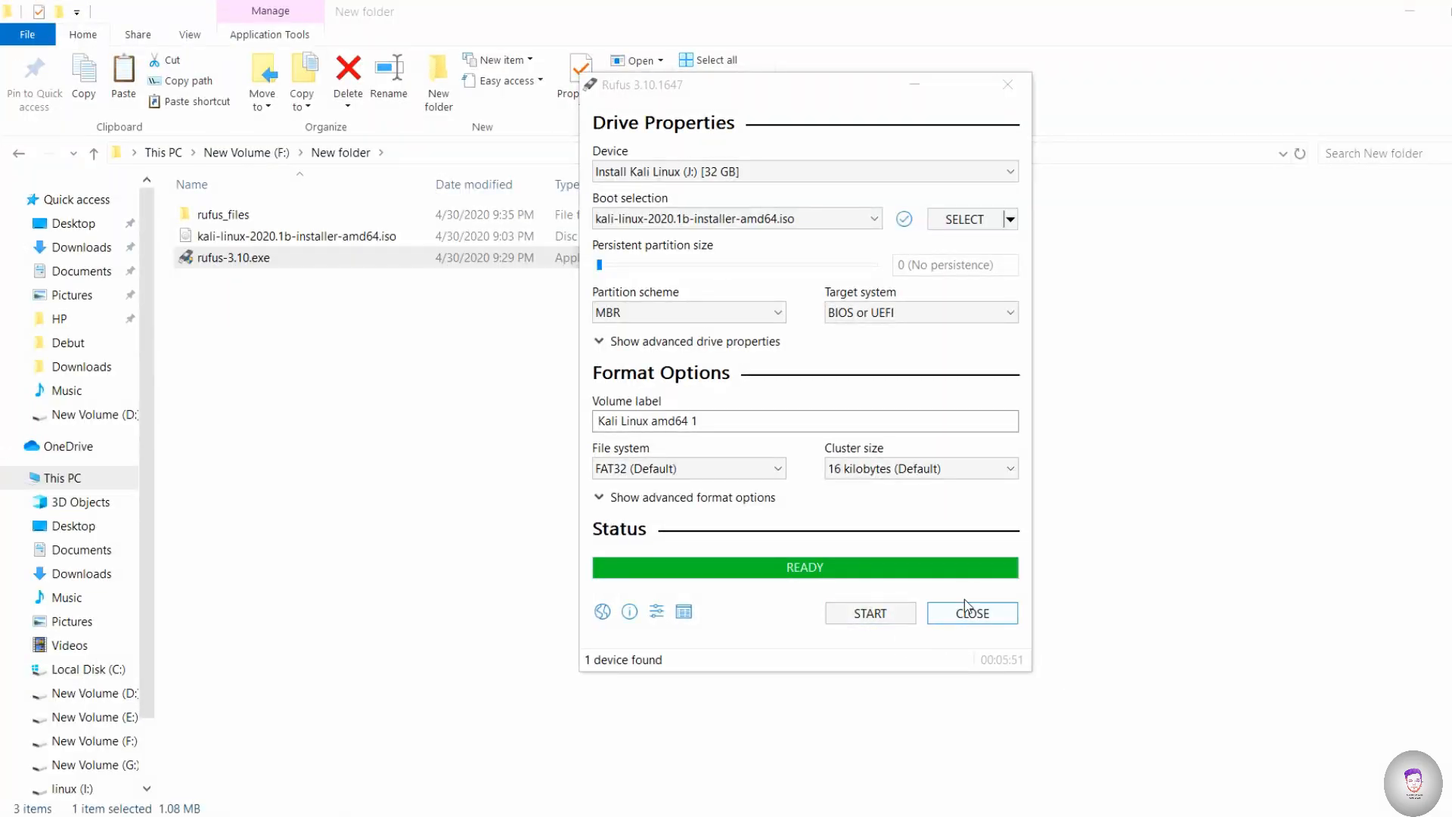
pyautogui.click(967, 612)
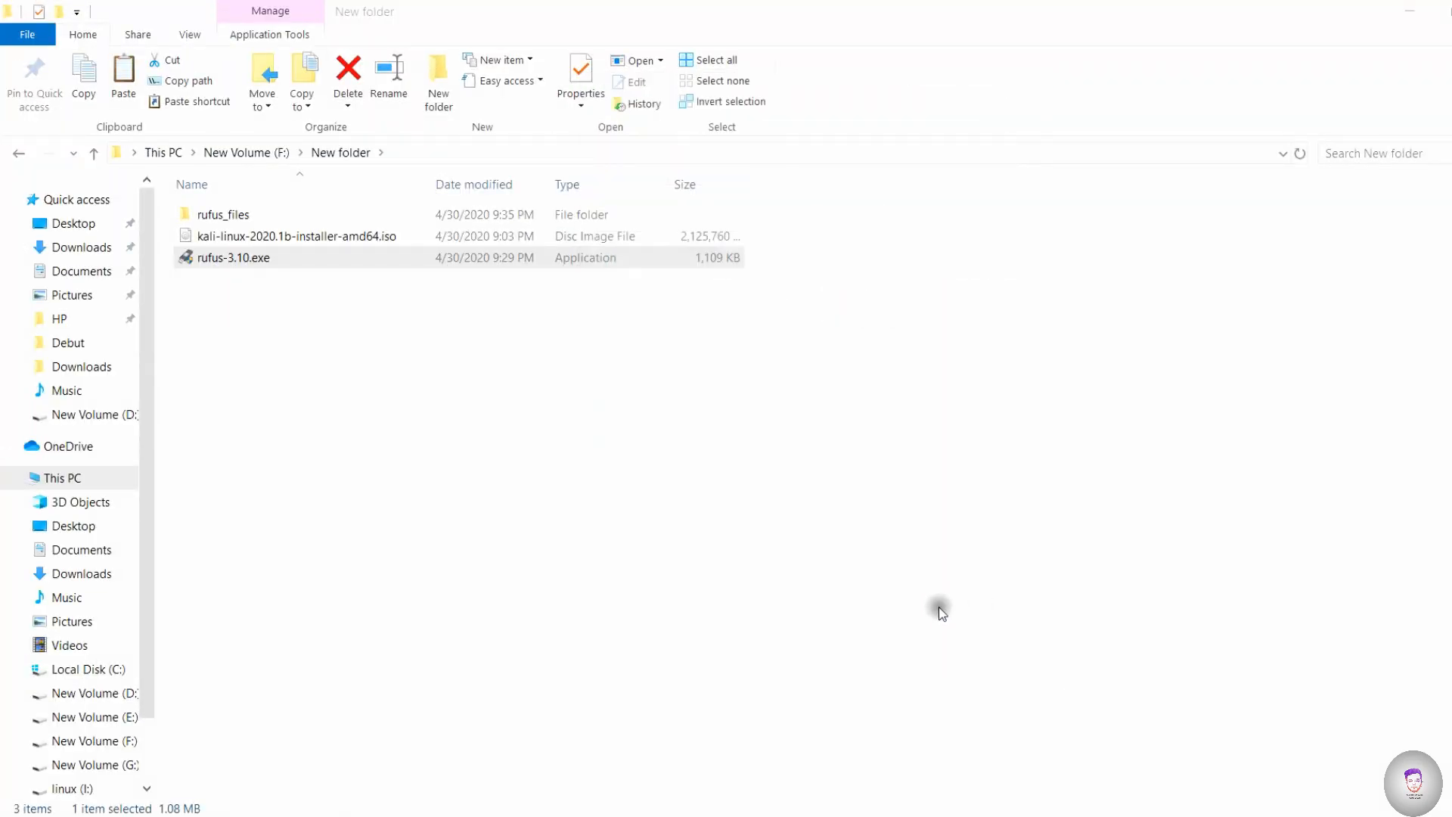
pyautogui.press('super+d')
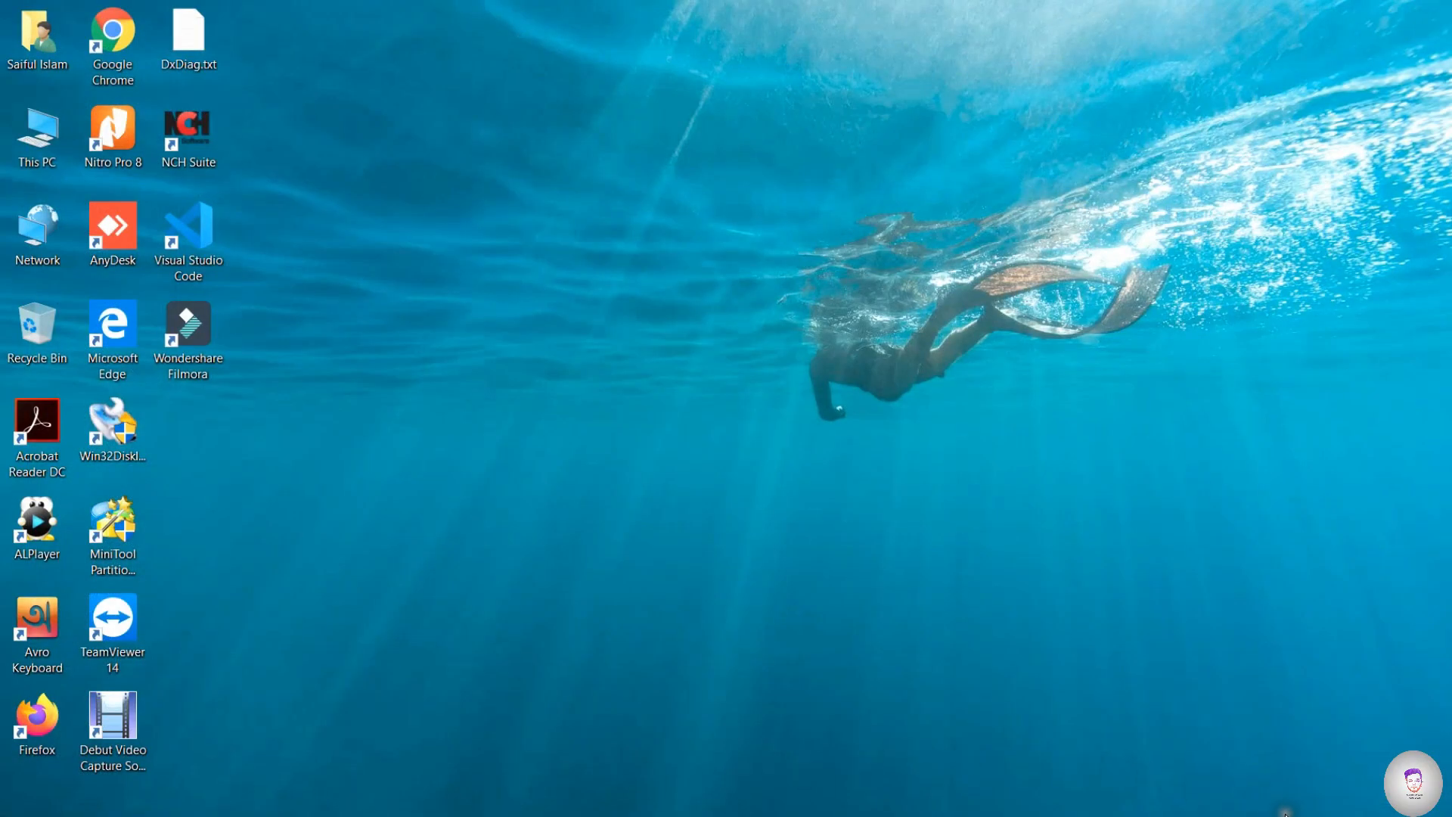
pyautogui.click(23, 813)
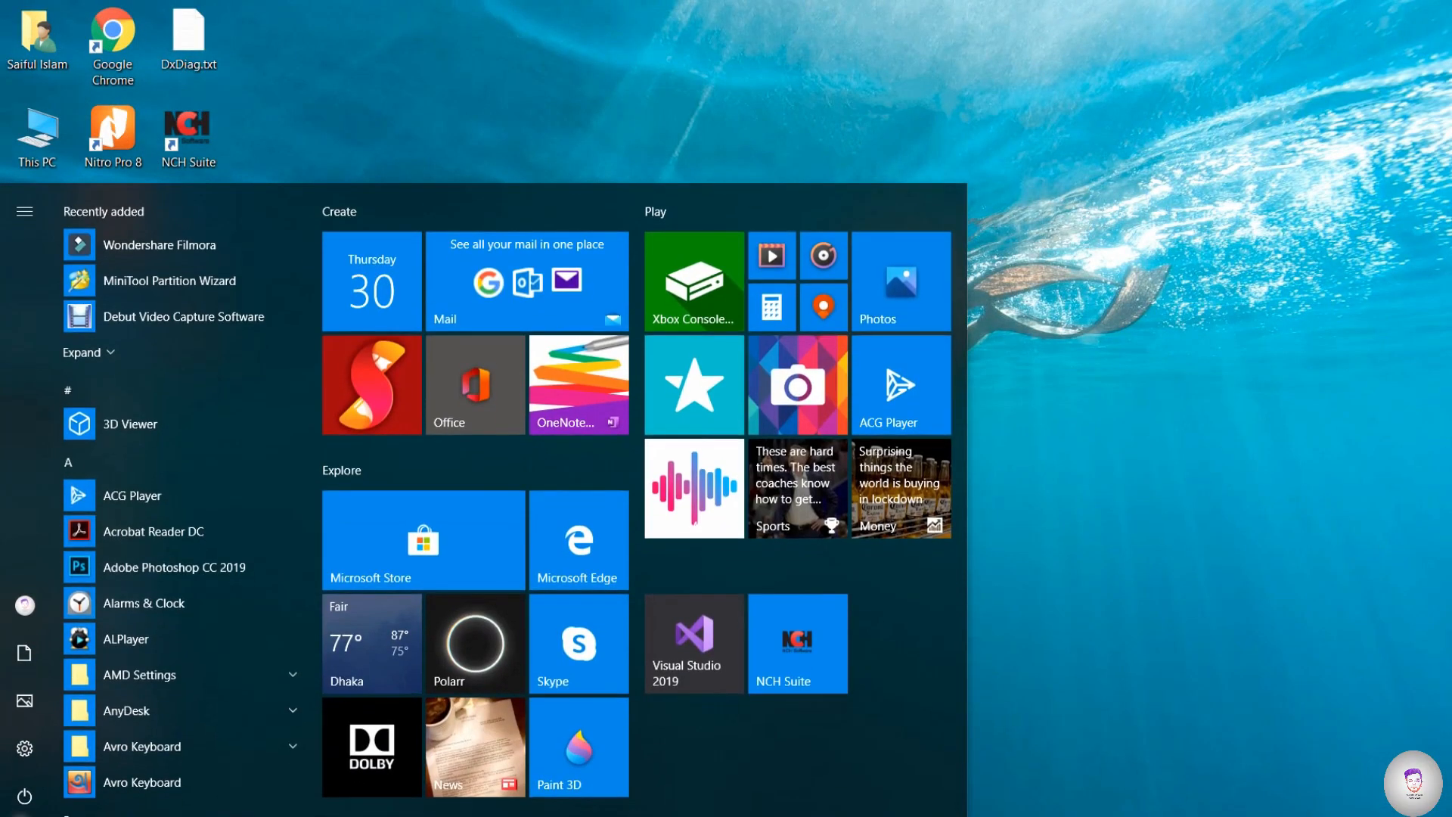
pyautogui.click(22, 800)
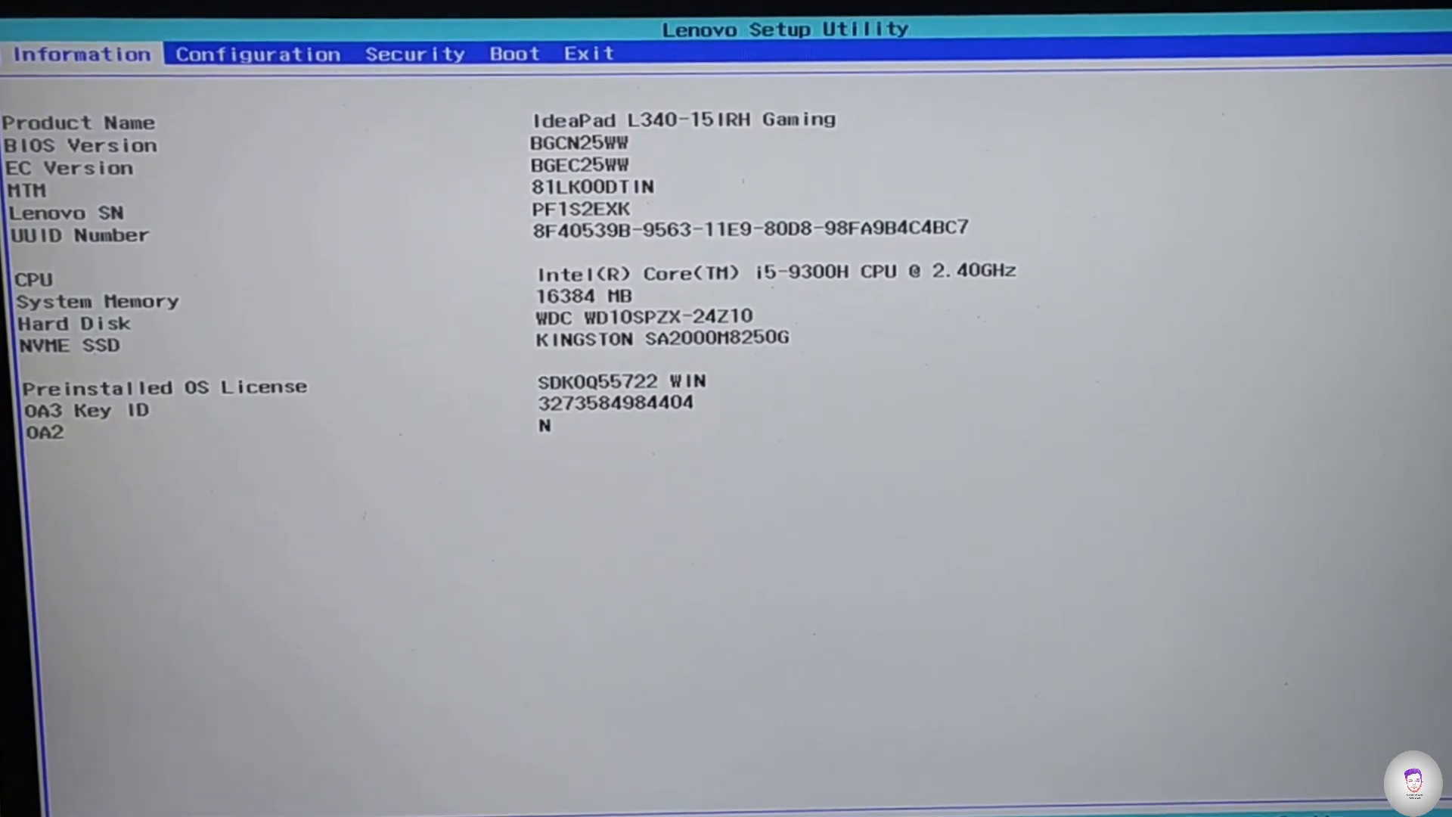
# - Review USB Legacy and Intel(R) Virtualization Technology in the BIOS configuration settings, keeping both Enabled
pyautogui.press('Right')
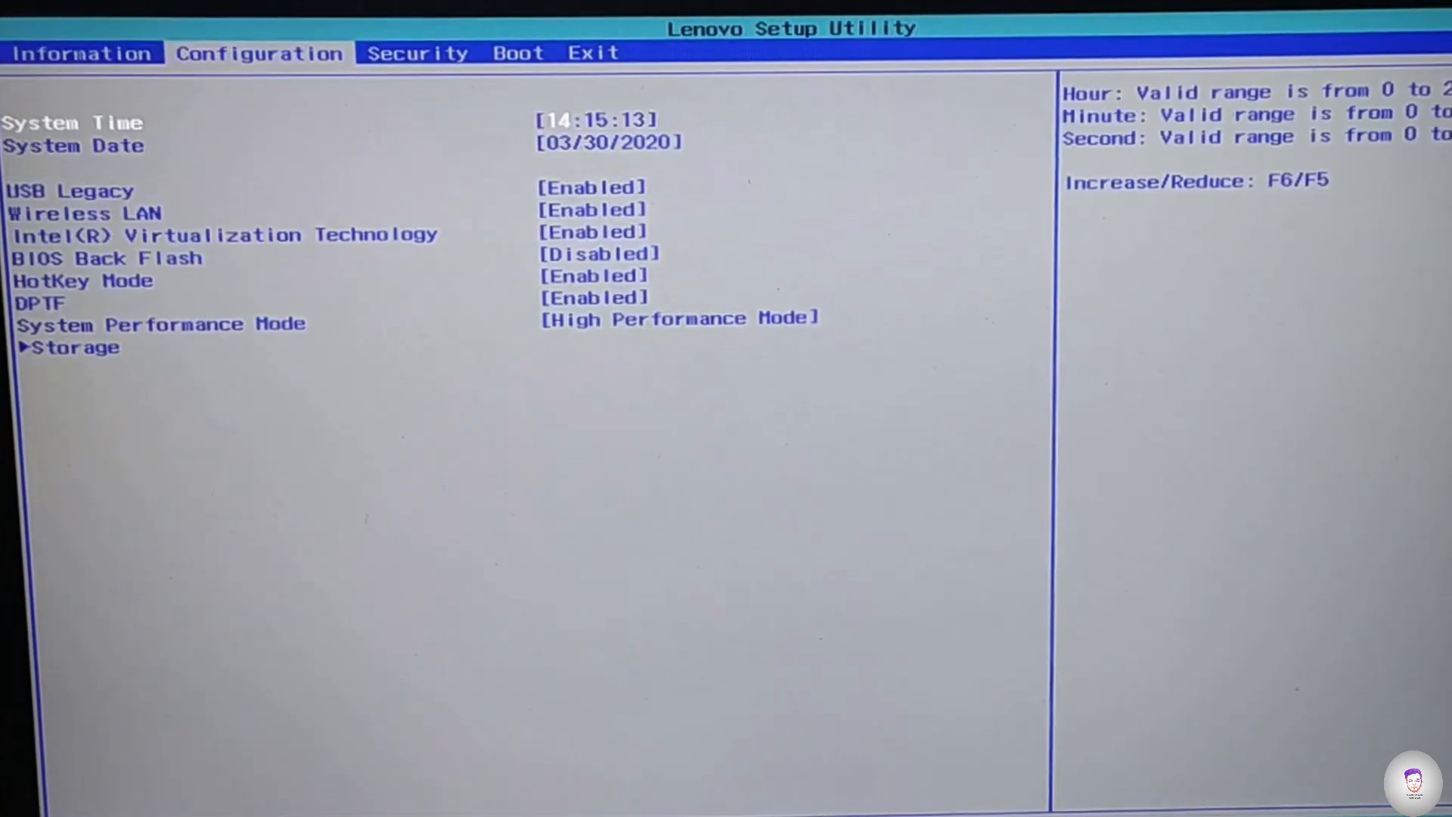
pyautogui.press('Down')
pyautogui.press('Down')
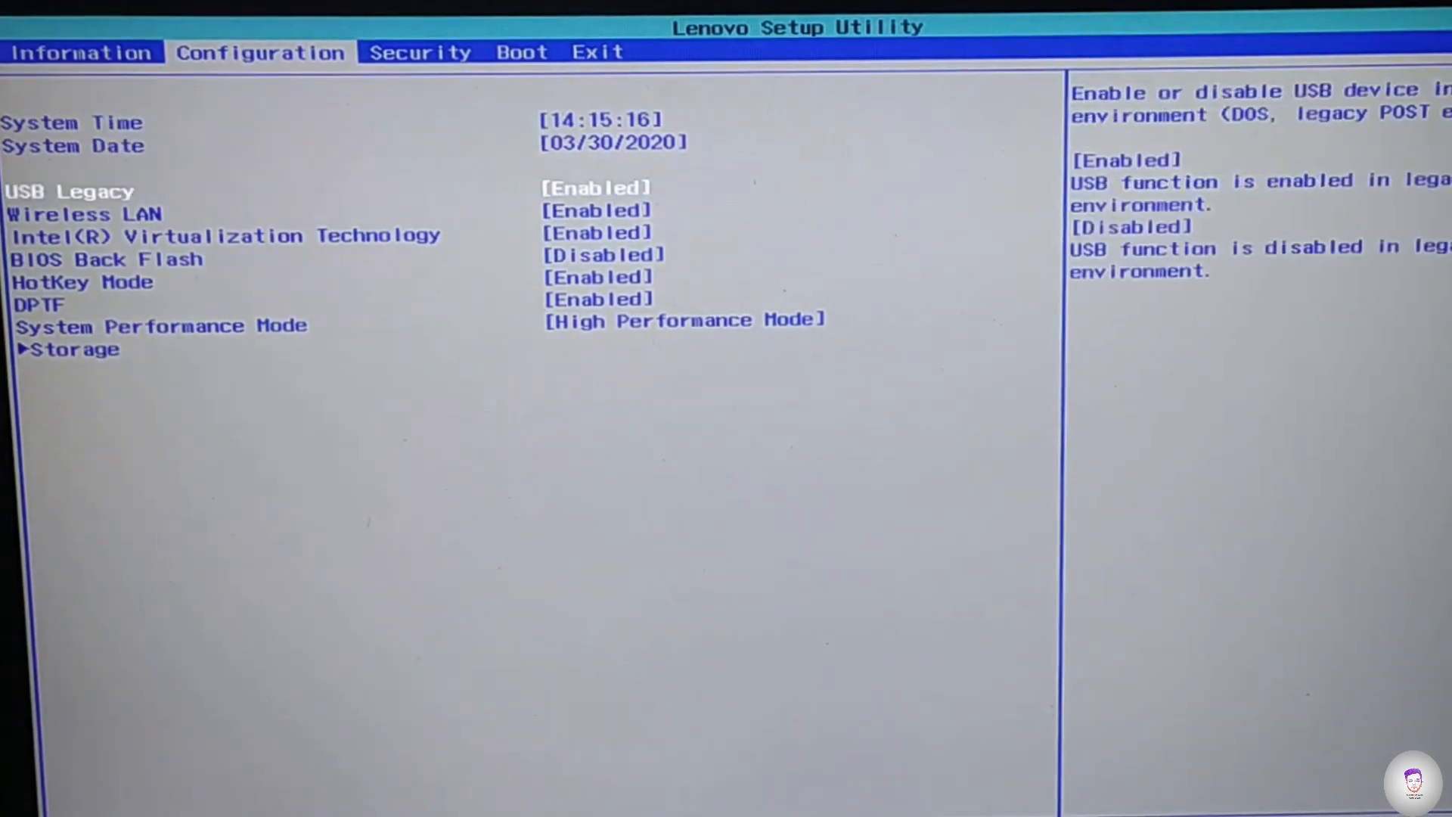
pyautogui.press('Return')
pyautogui.press('Escape')
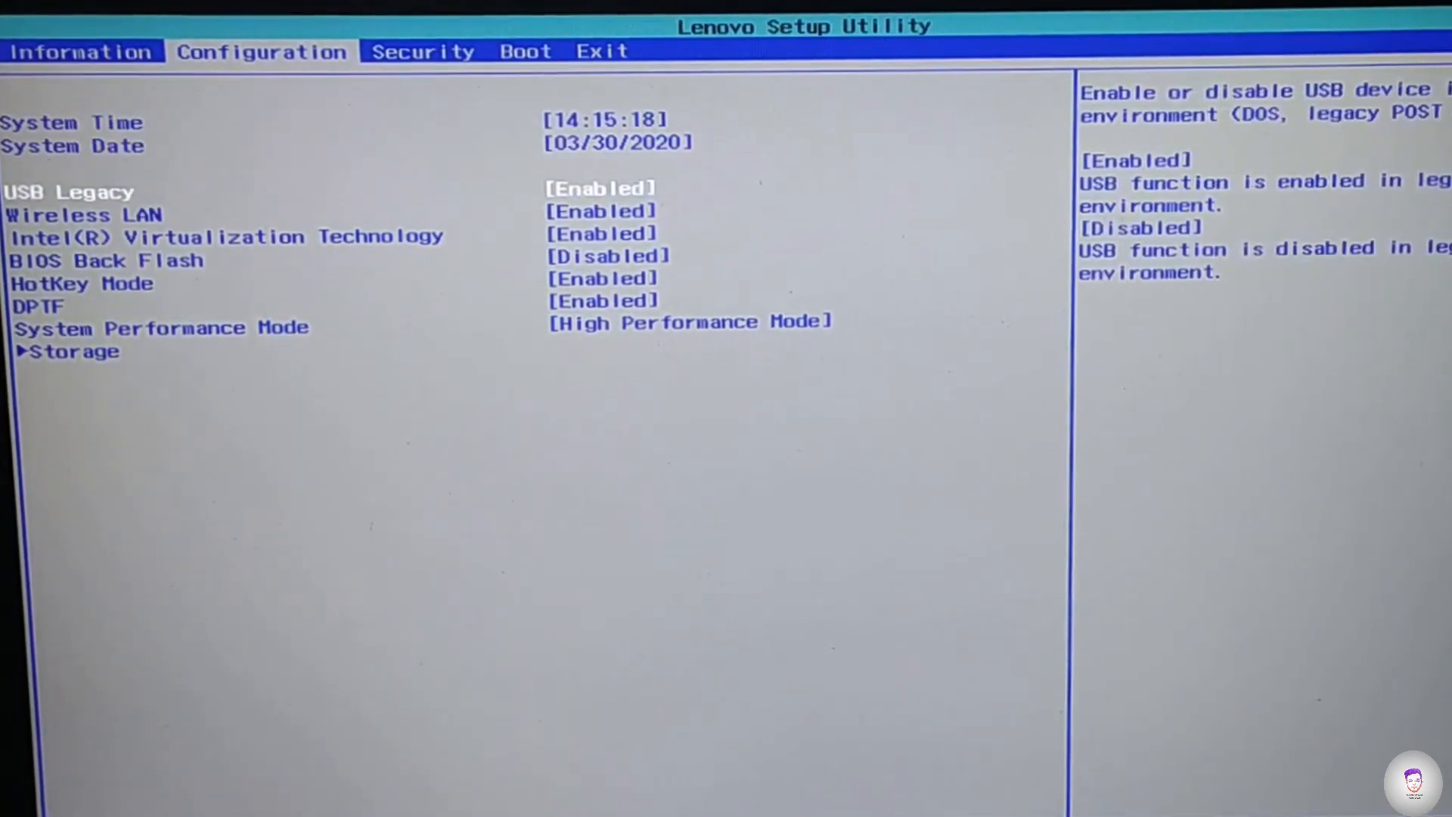
pyautogui.press('Down')
pyautogui.press('Down')
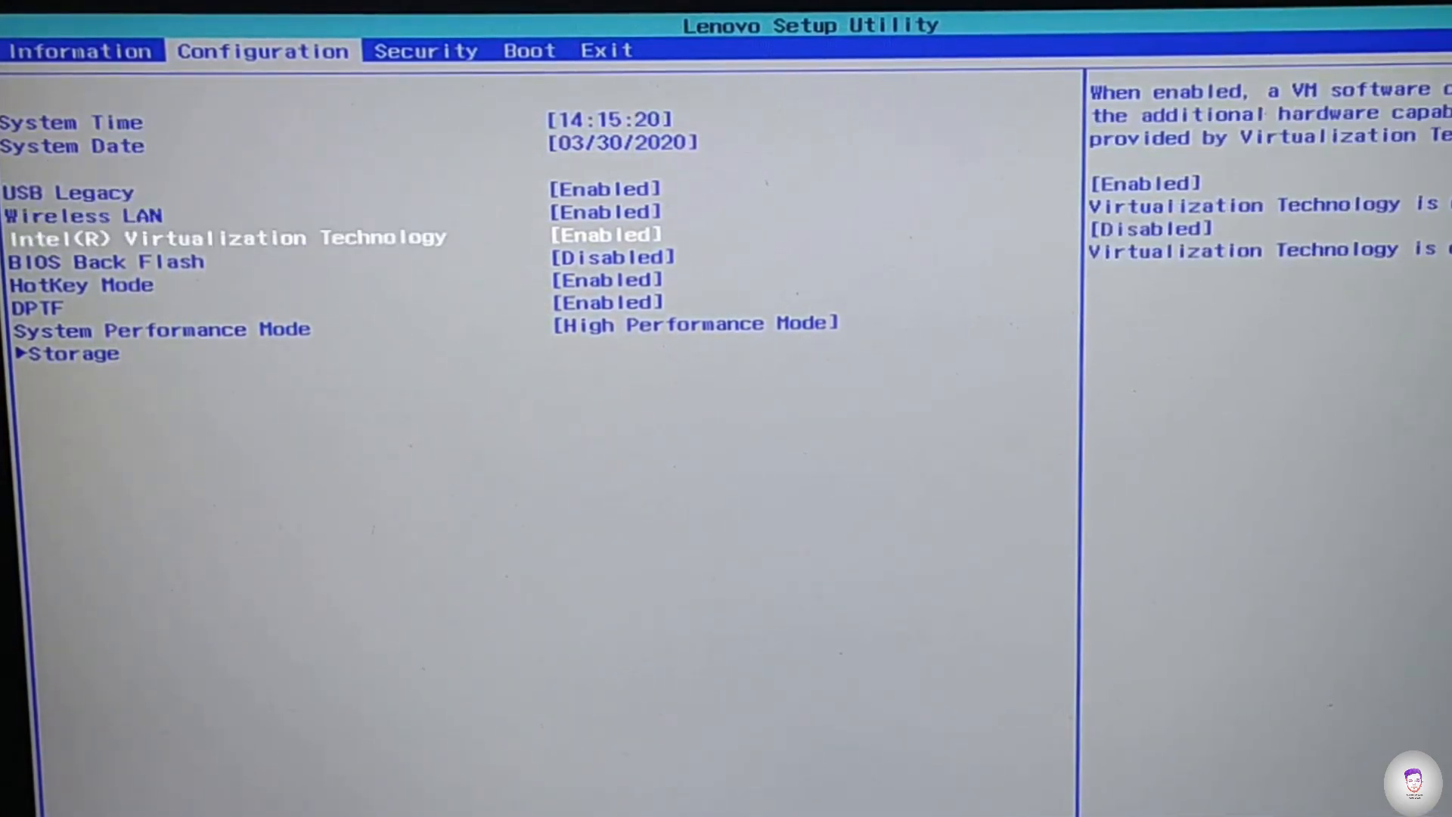
pyautogui.press('Return')
pyautogui.press('Return')
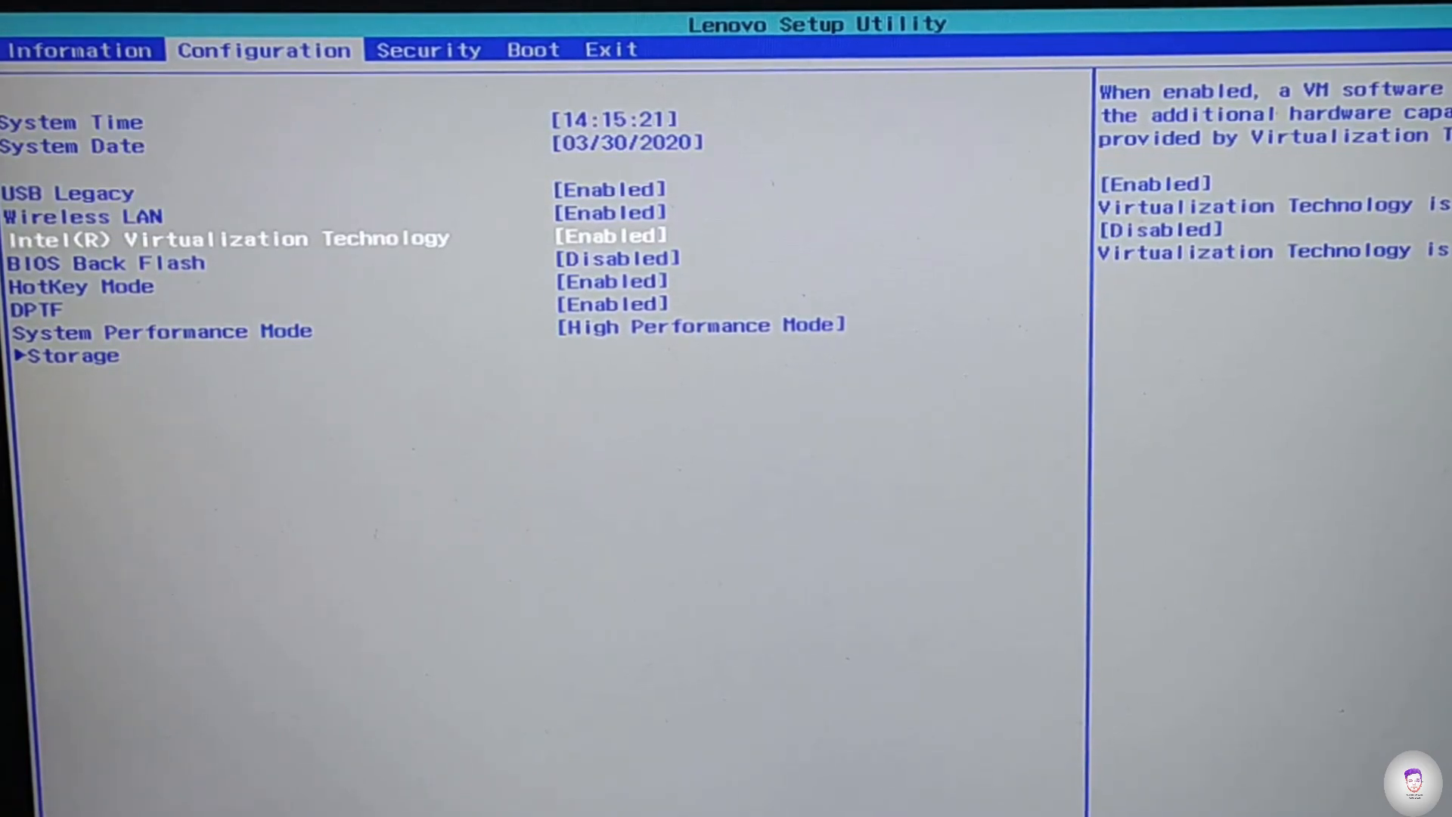
pyautogui.press('Up')
pyautogui.press('Up')
pyautogui.press('Up')
pyautogui.press('Up')
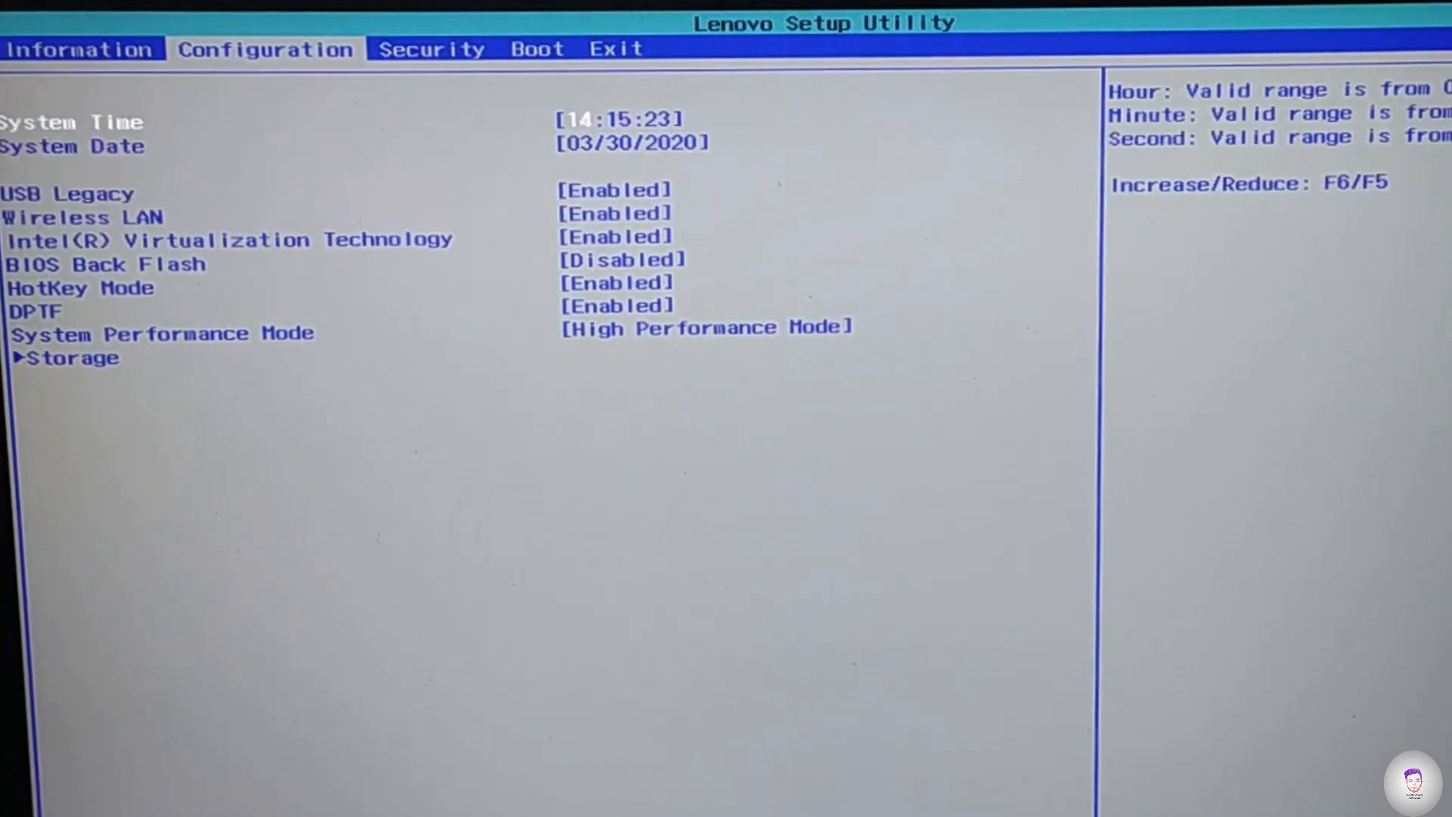
# - Keep Boot Mode at Legacy Support and Boot Priority at UEFI First in the BIOS boot settings, and exit saving changes
pyautogui.press('Right')
pyautogui.press('Right')
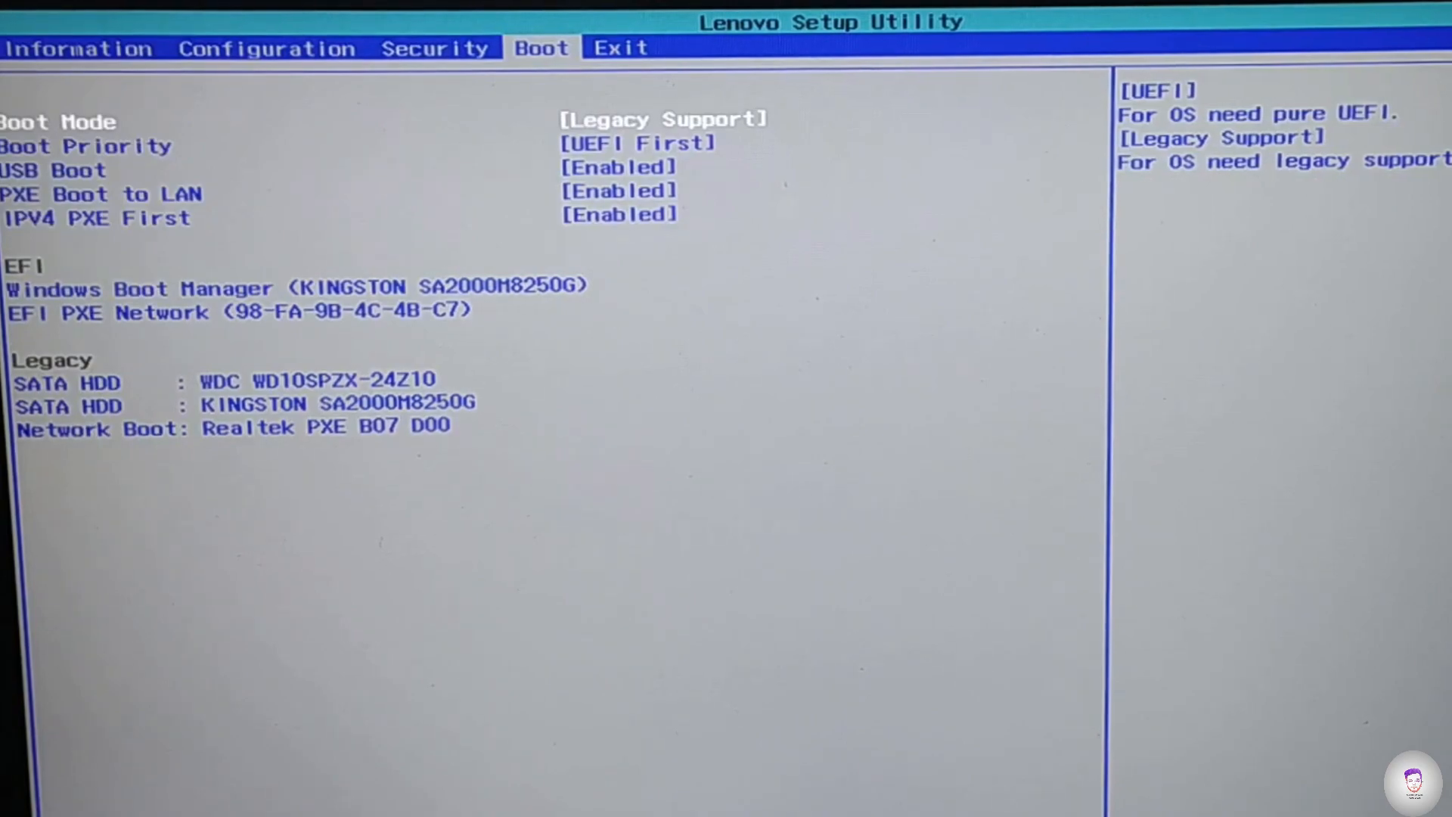
pyautogui.press('Return')
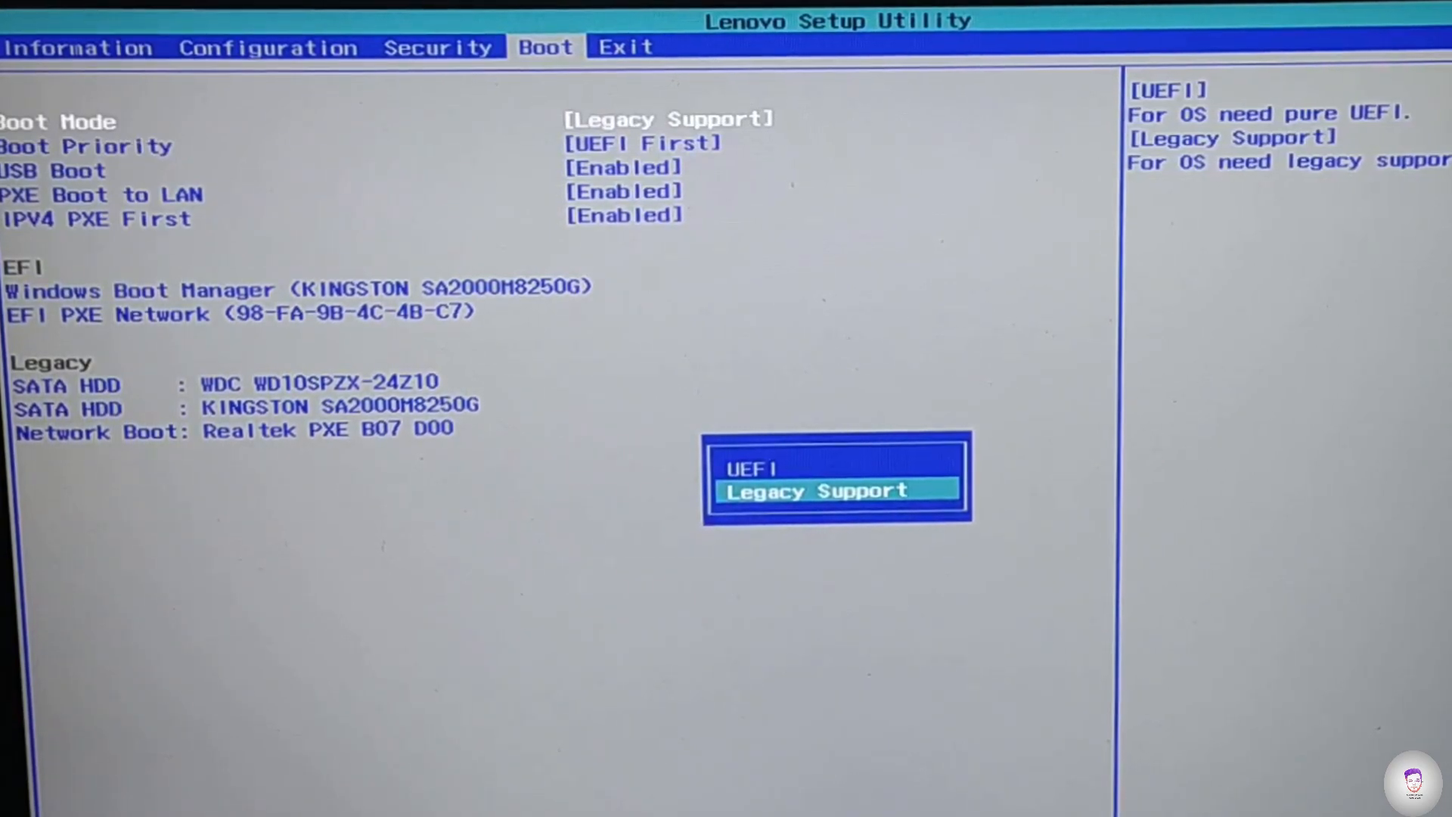
pyautogui.press('Return')
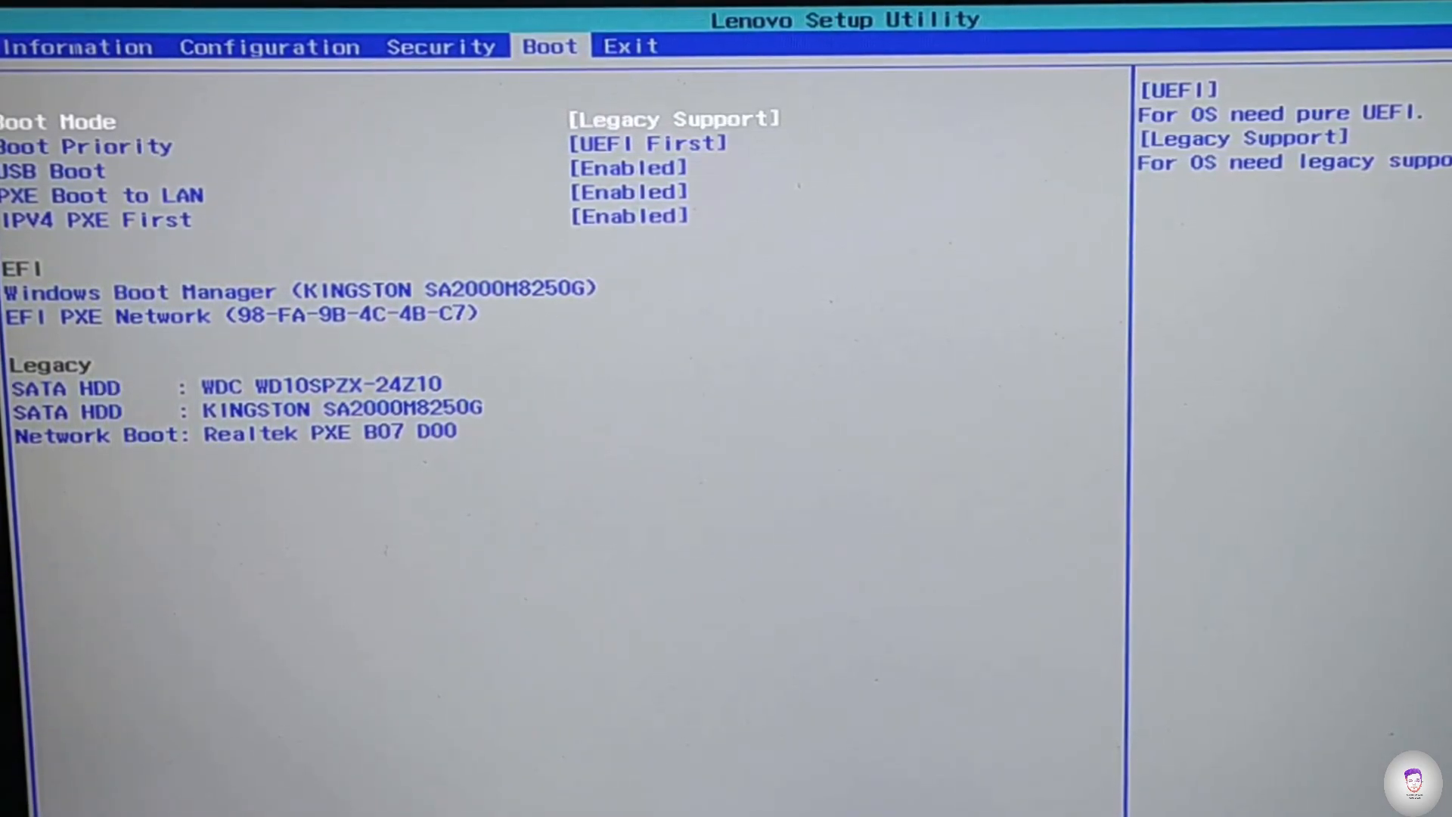
pyautogui.press('Down')
pyautogui.press('Return')
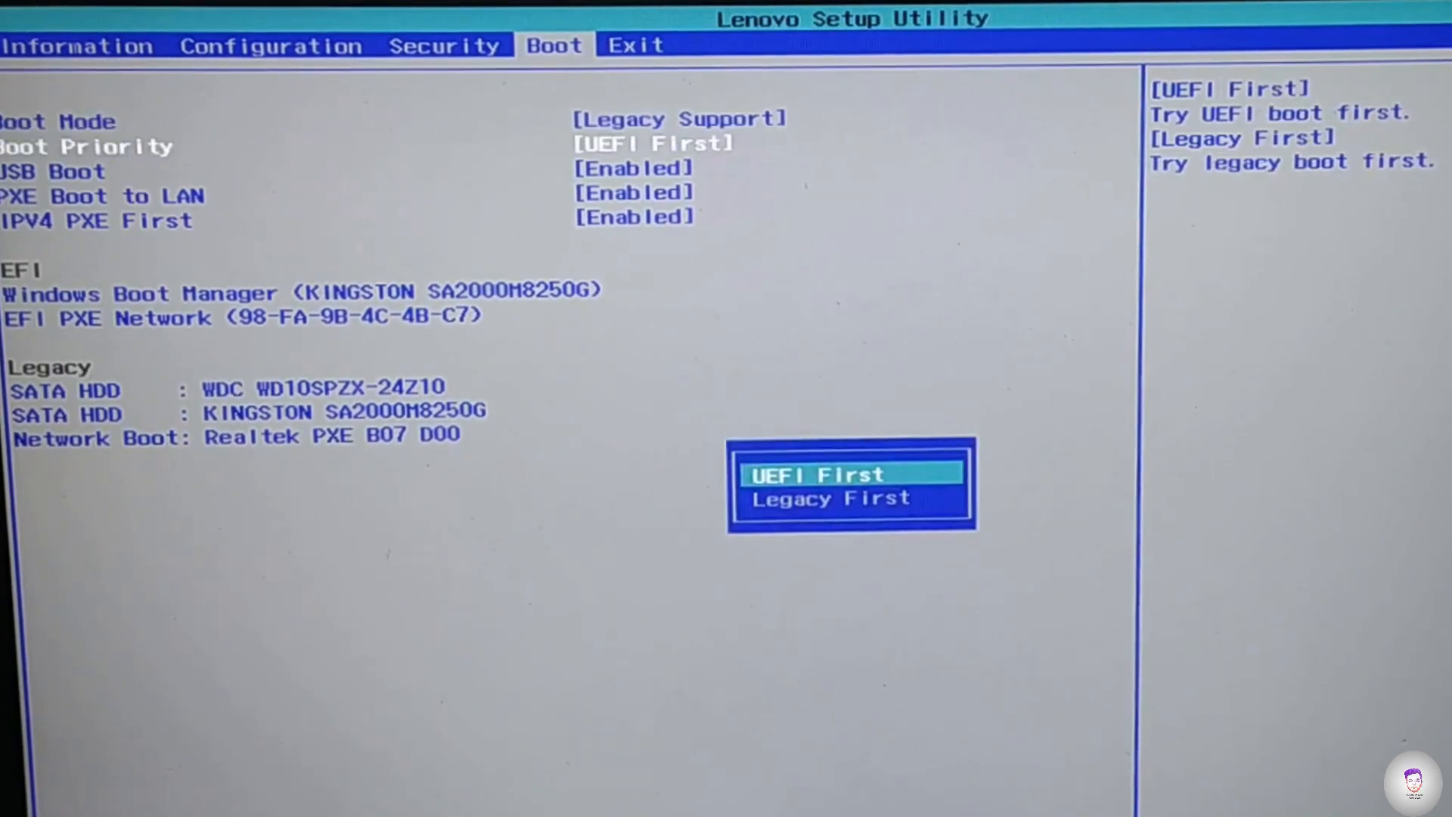
pyautogui.press('Return')
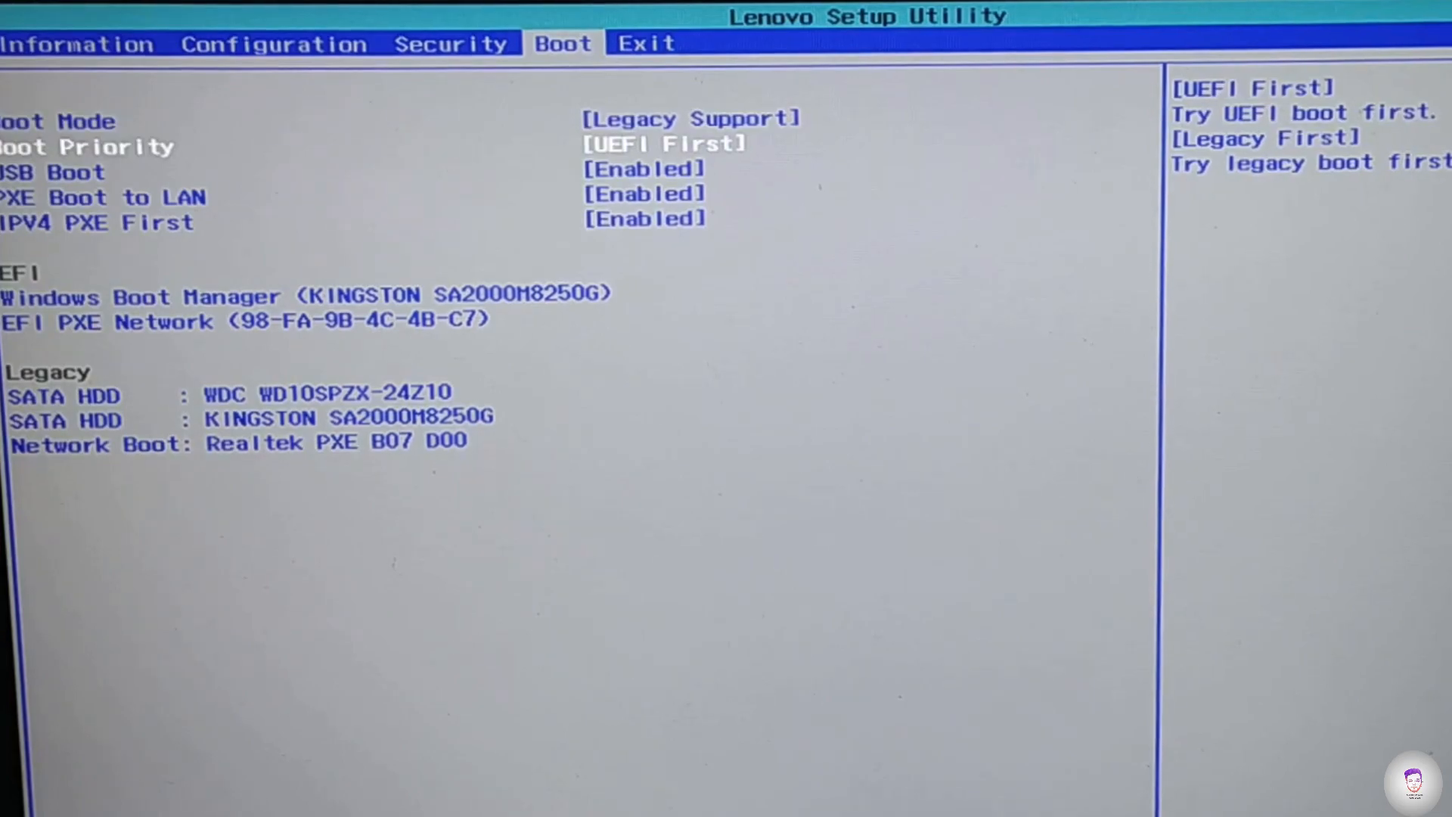
pyautogui.press('F10')
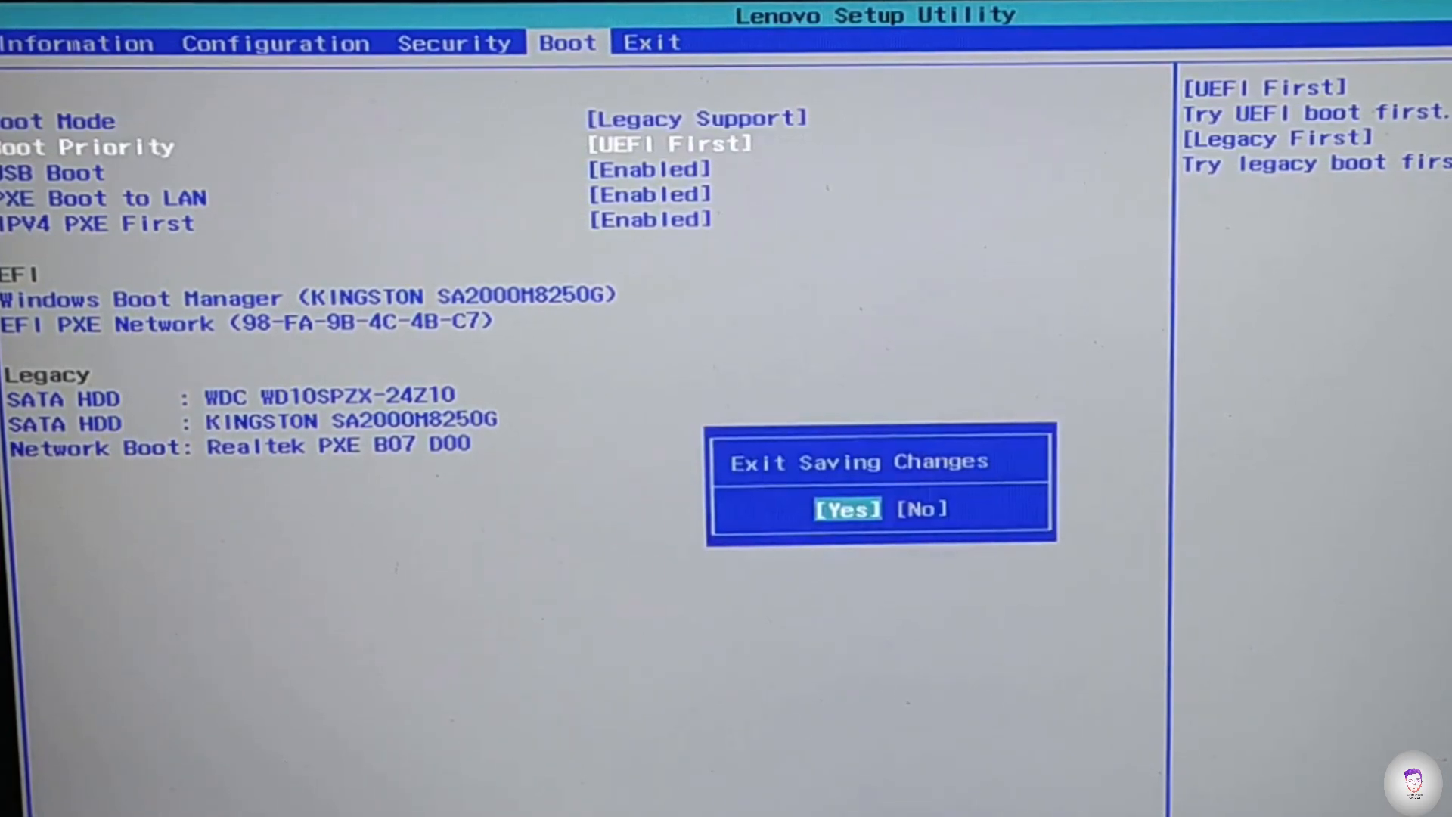
pyautogui.press('Return')
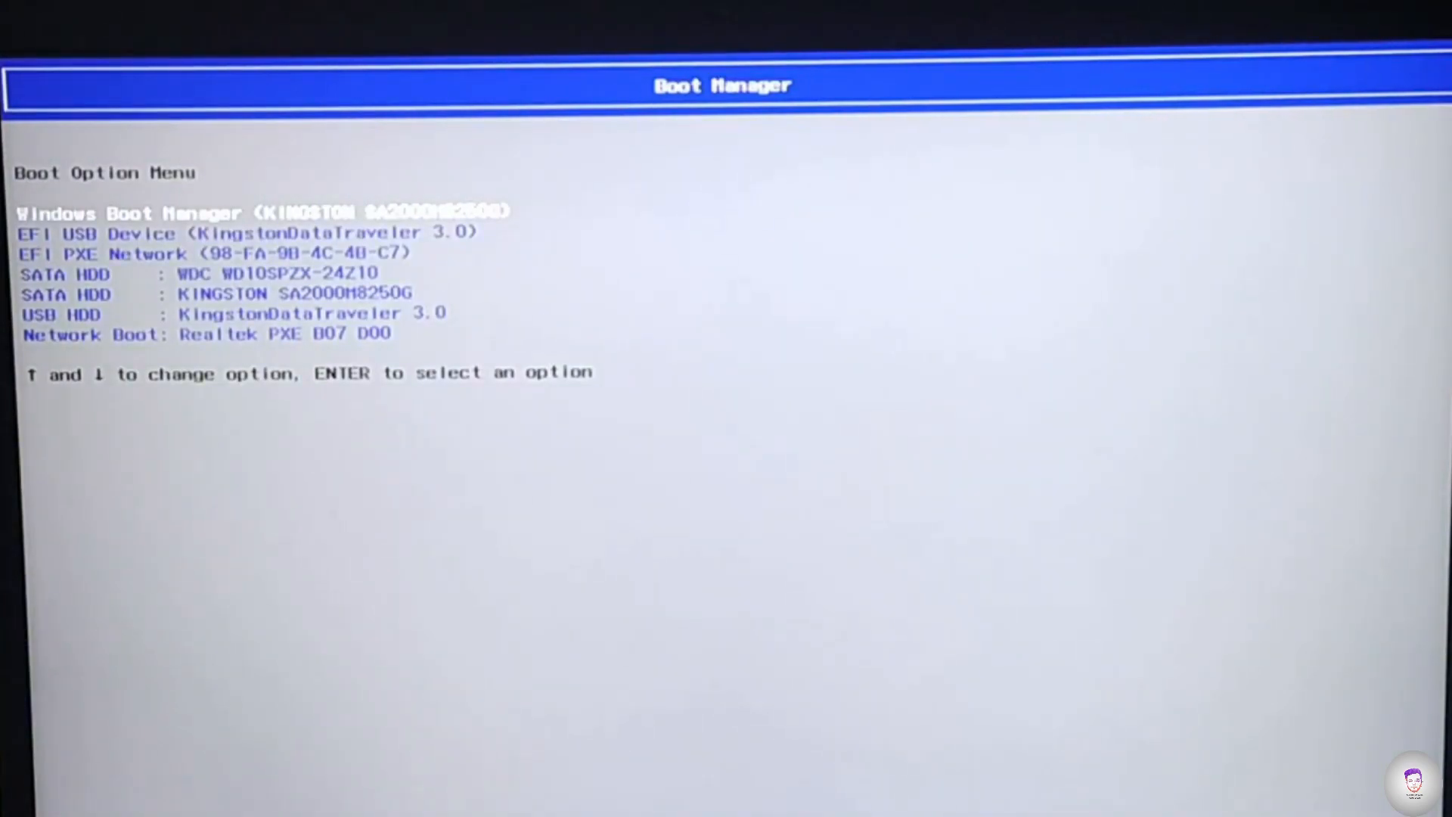
# - Choose EFI USB Device (KingstonDataTraveler 3.0) as the boot option in Boot Manager
pyautogui.press('Down')
pyautogui.press('Down')
pyautogui.press('Down')
pyautogui.press('Down')
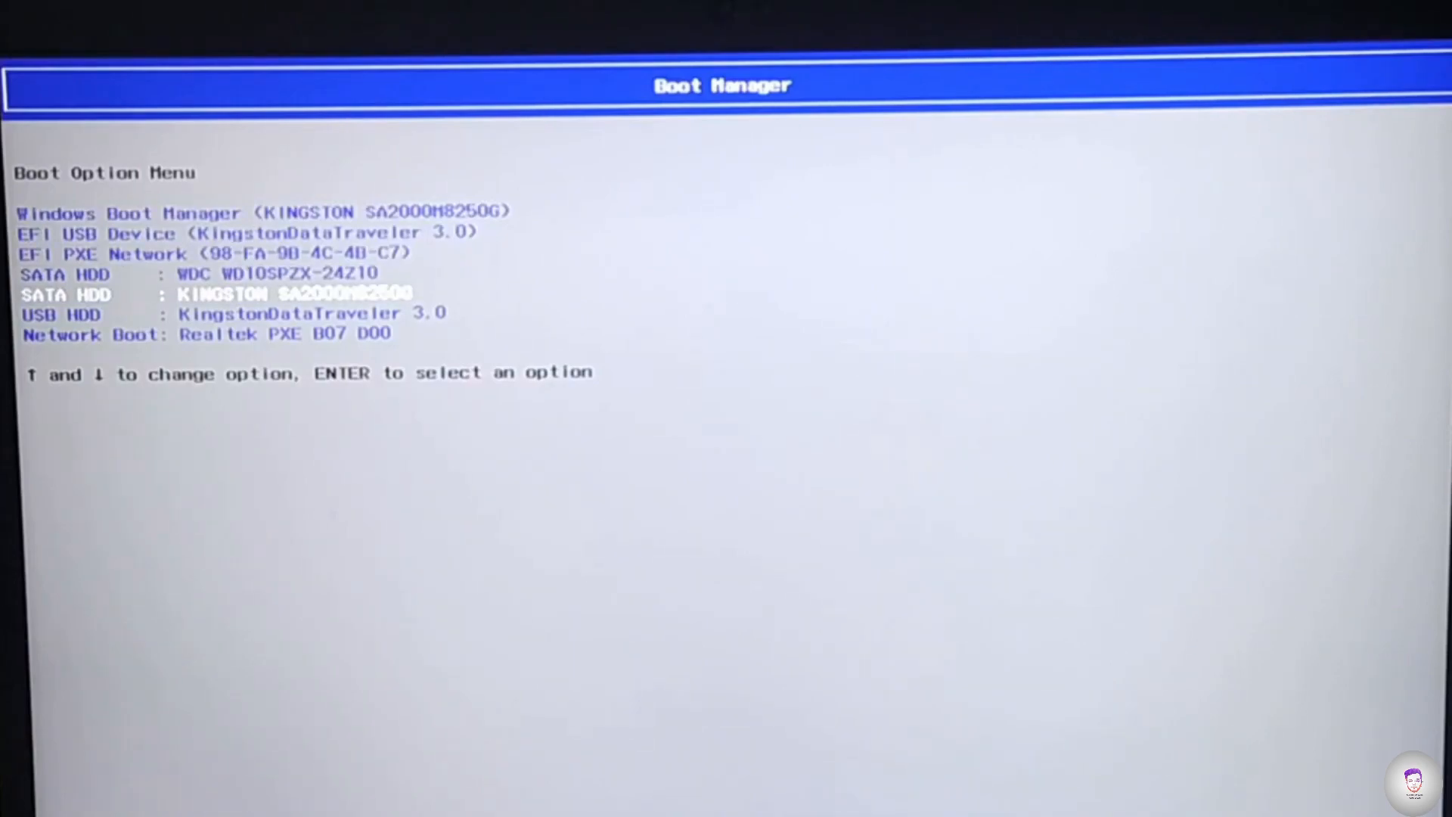
pyautogui.press('Up')
pyautogui.press('Up')
pyautogui.press('Up')
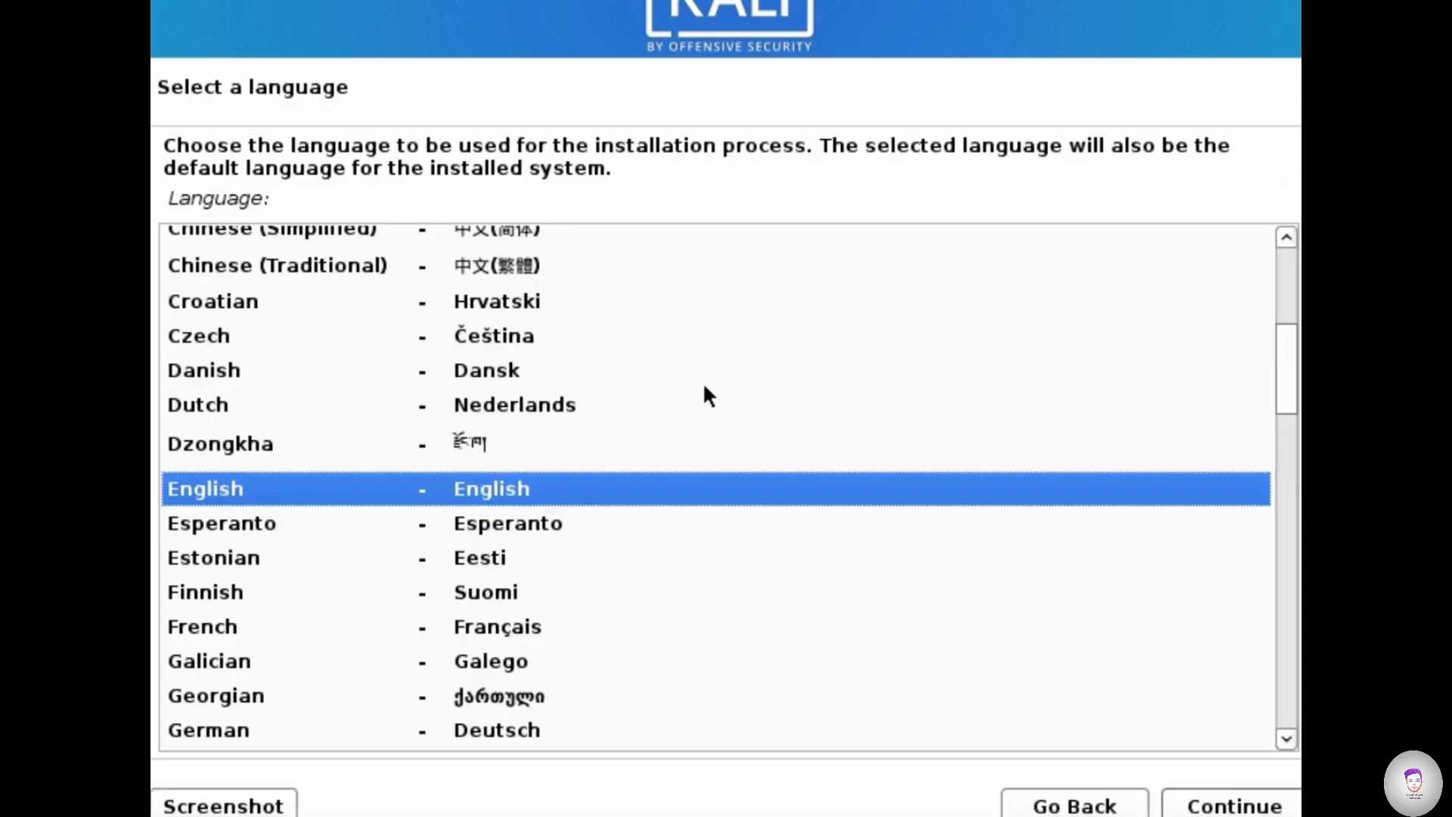
# - Accept English as the installation language and set the location to India
pyautogui.click(1267, 809)
pyautogui.click(873, 516)
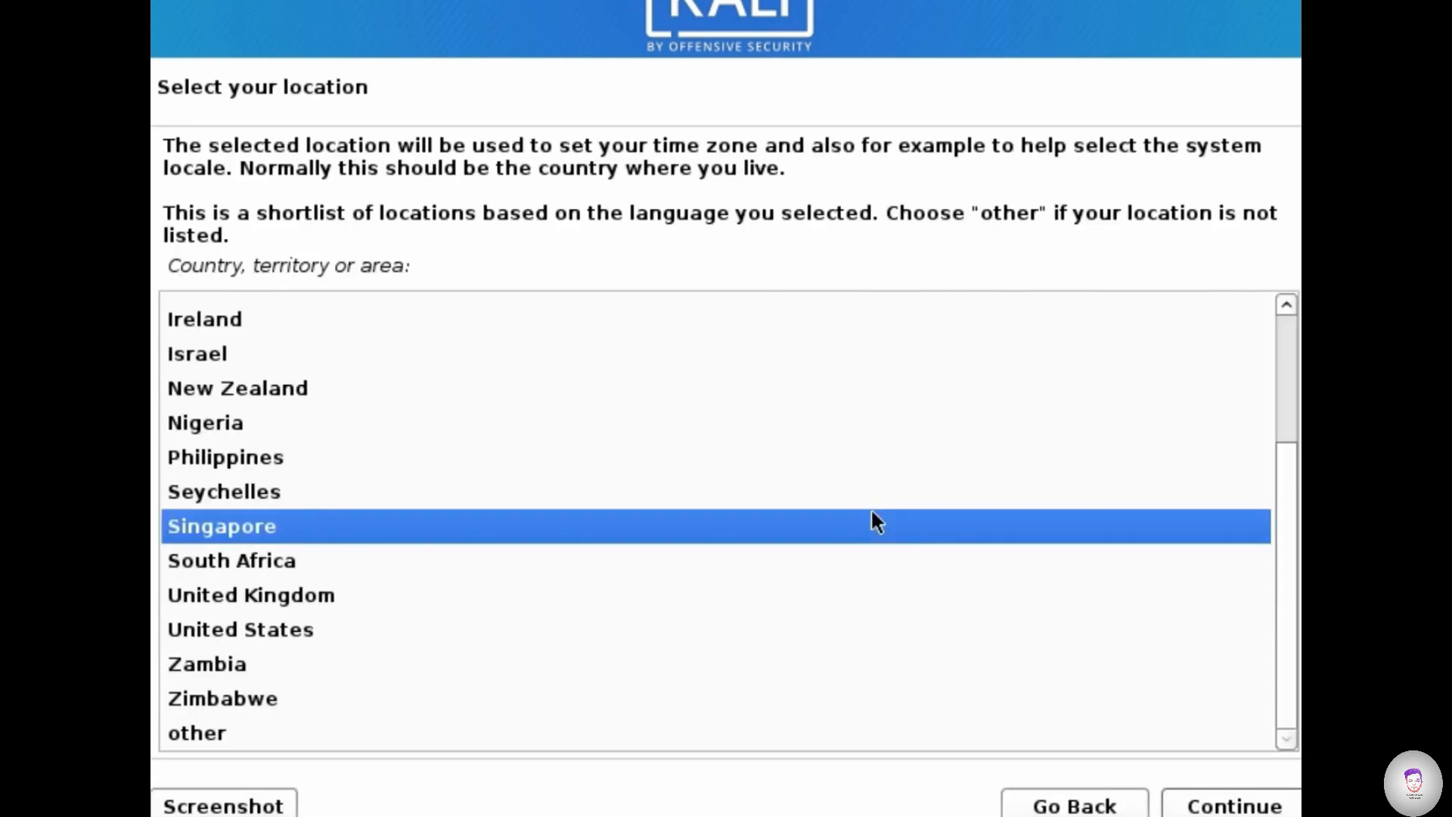
pyautogui.write('in')
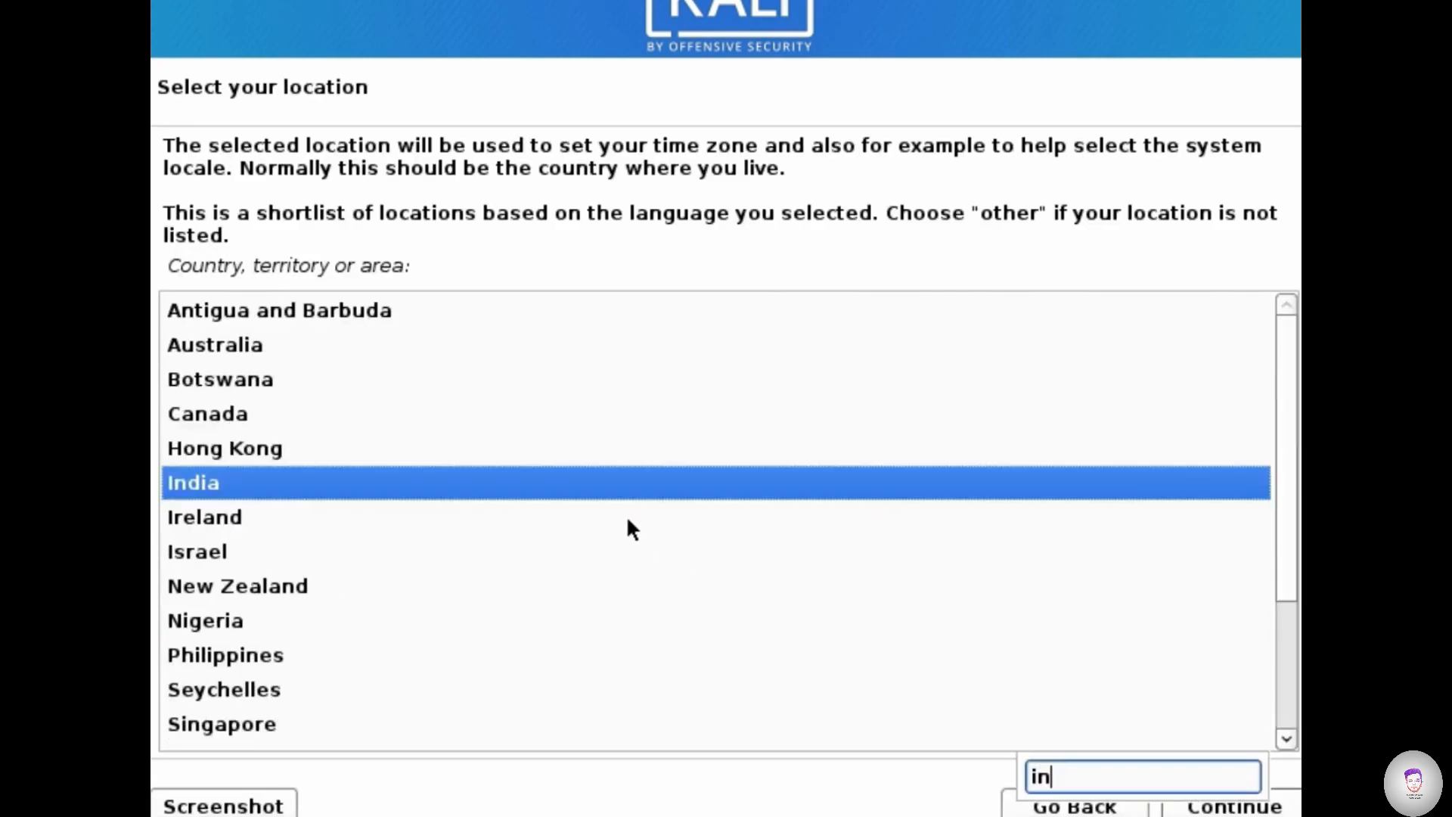
pyautogui.click(594, 474)
pyautogui.click(550, 515)
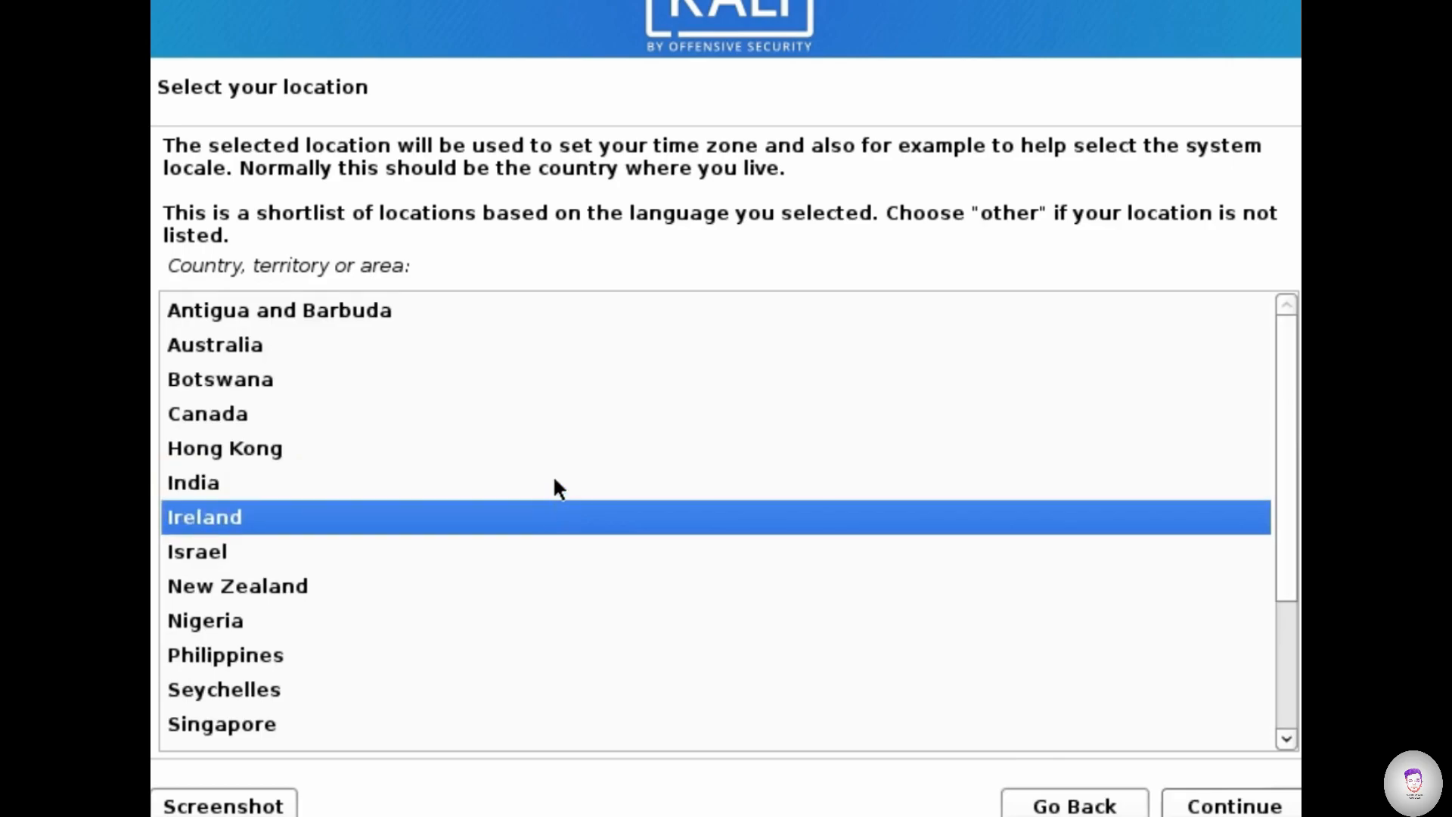
pyautogui.click(556, 485)
pyautogui.click(1235, 807)
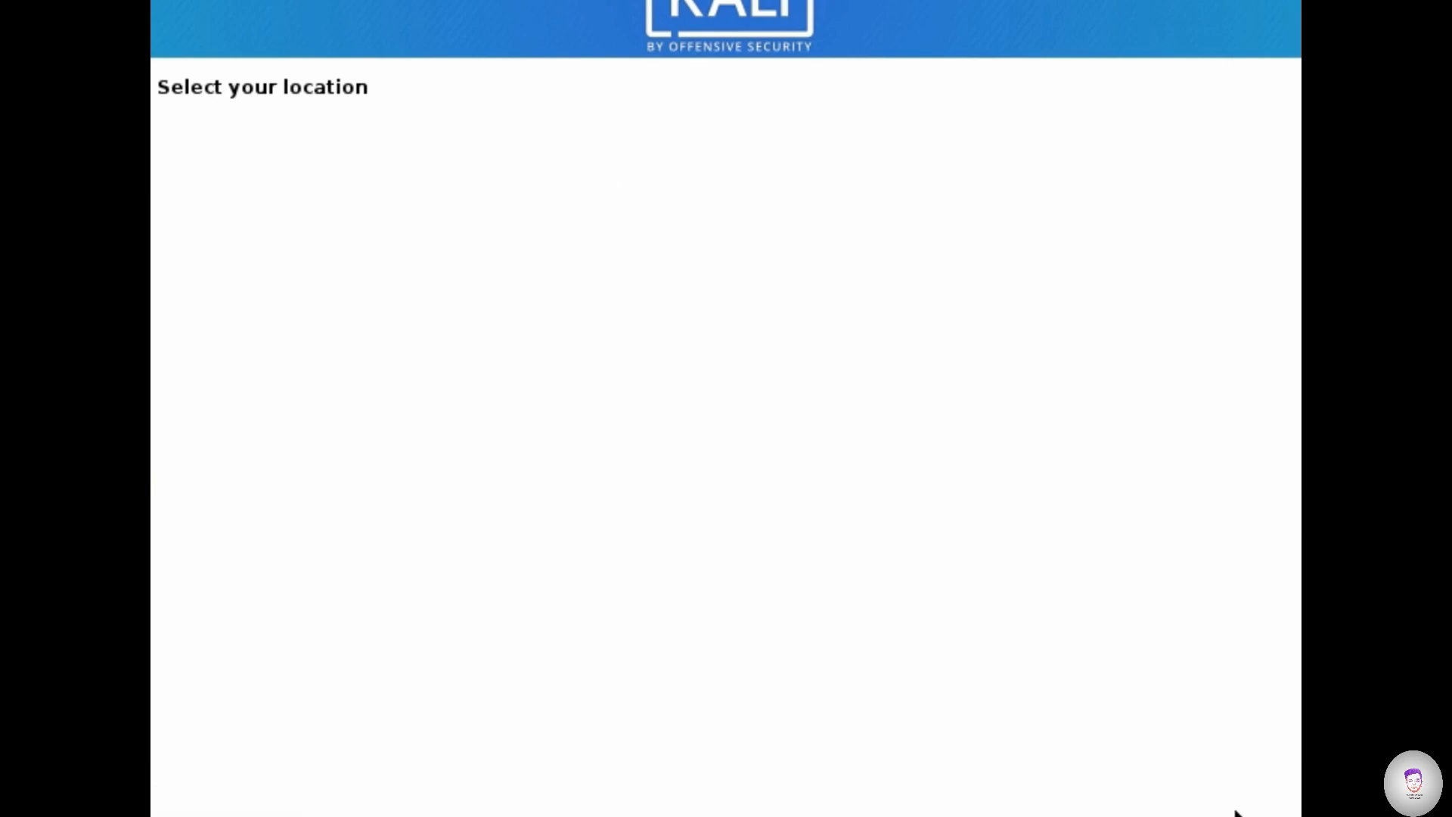
pyautogui.click(1235, 807)
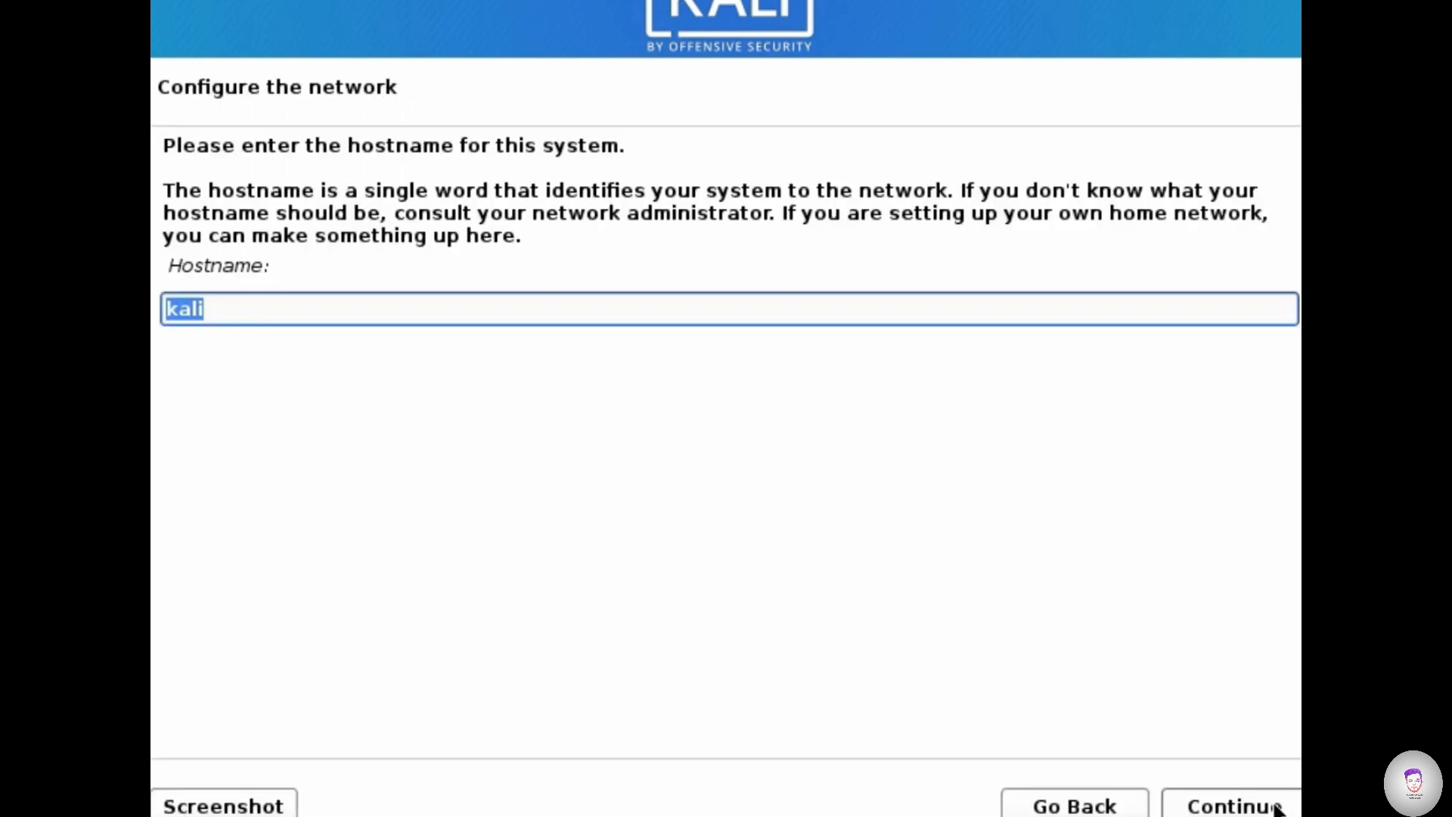
# - Keep kali as the hostname and set the domain name to kali
pyautogui.click(1276, 808)
pyautogui.write('kali')
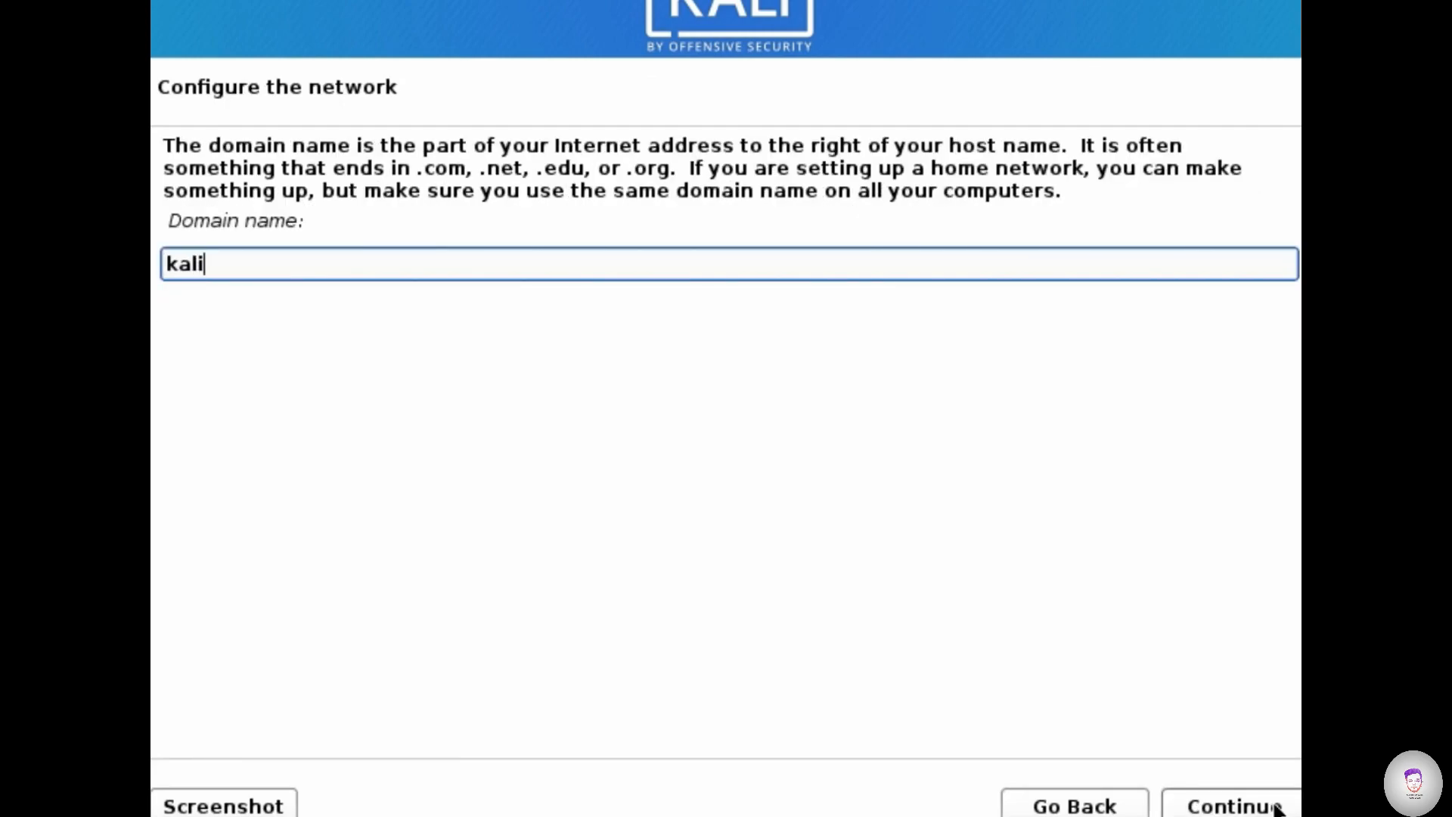
pyautogui.click(1275, 808)
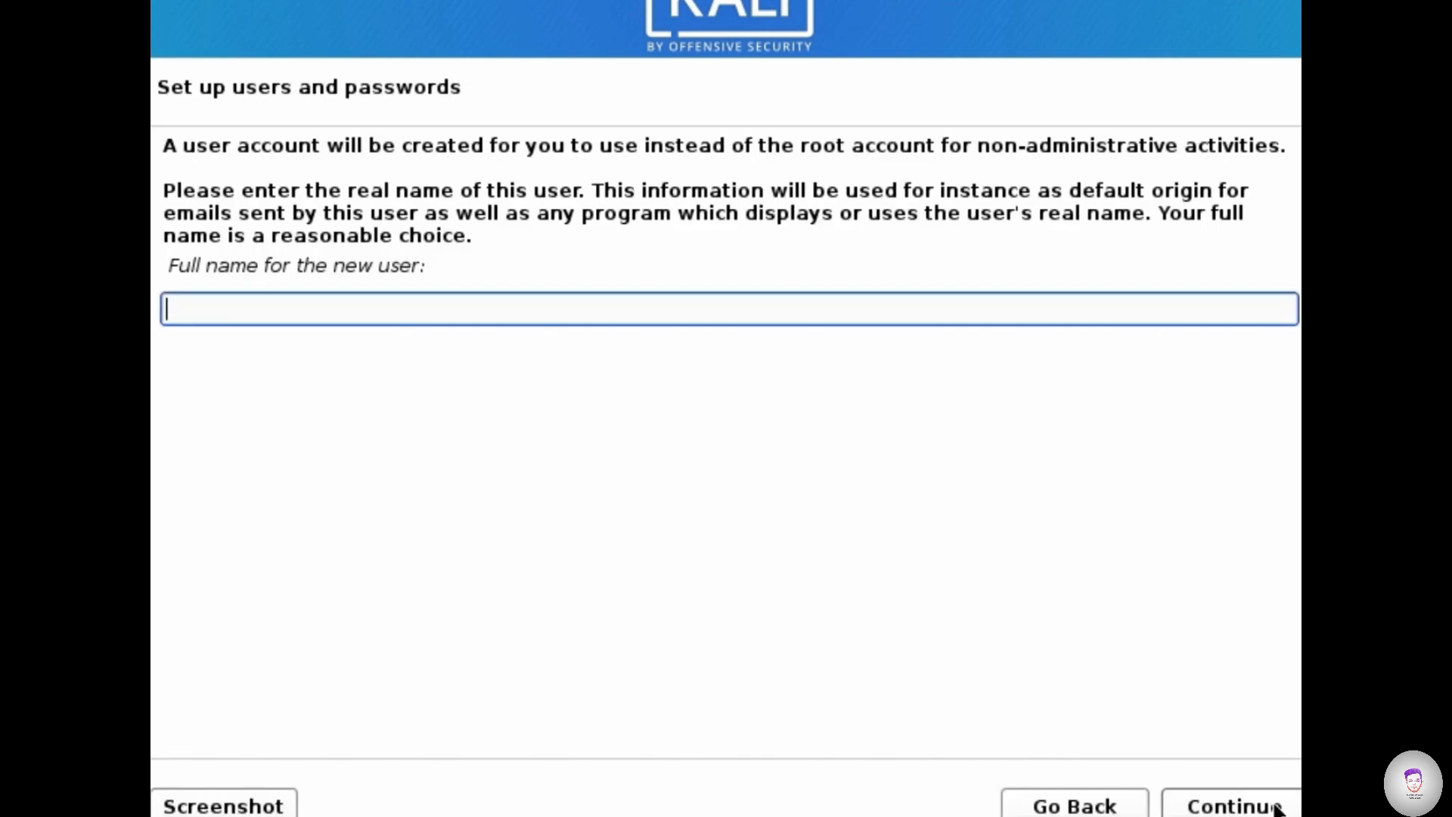
# - Set the new user's full name to kali and accept kali as the account username
pyautogui.write('kali')
pyautogui.click(1277, 807)
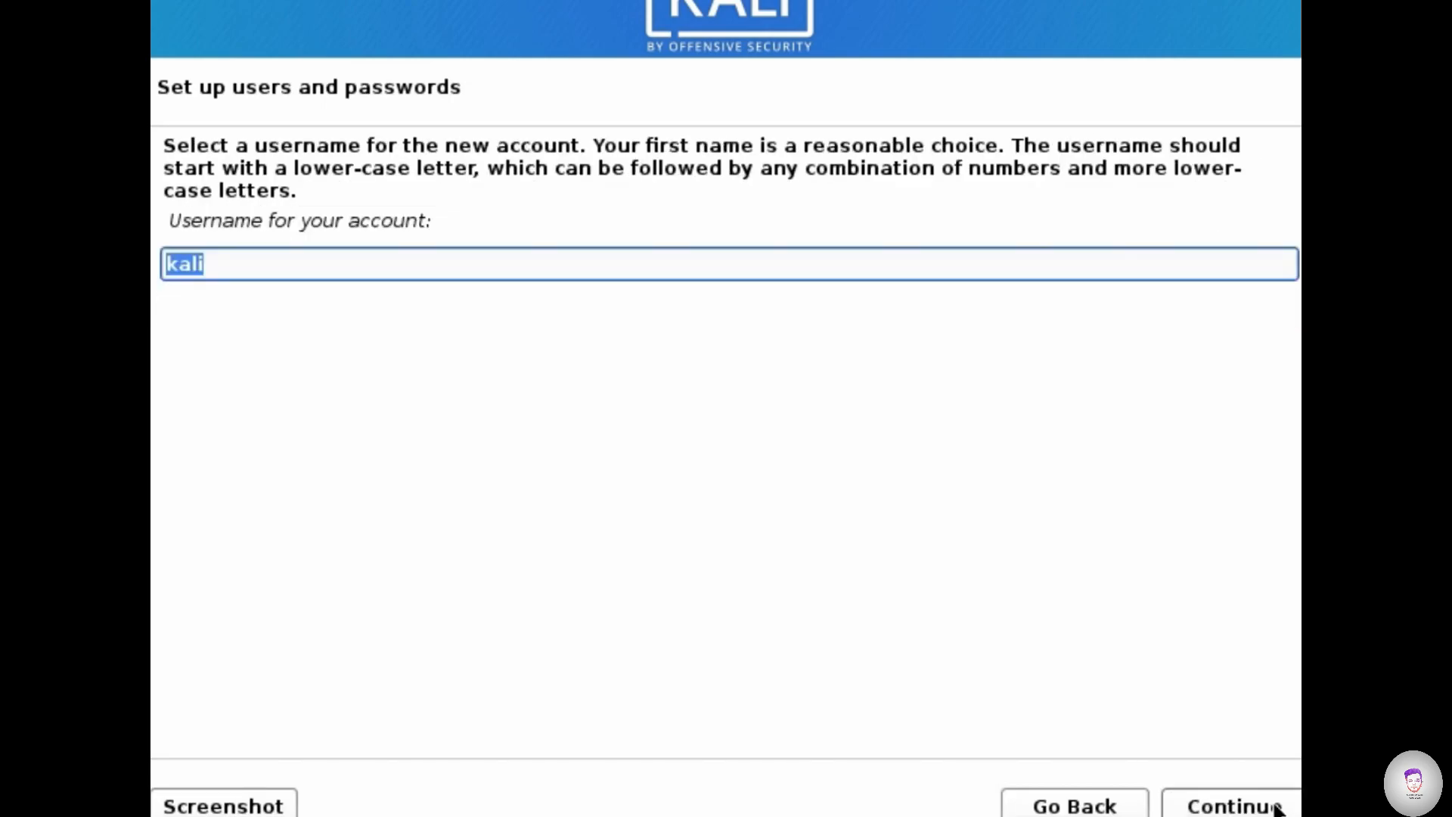
pyautogui.click(1277, 808)
# - Enter the new user's password, repeat it for verification, and submit both
pyautogui.write('kali')
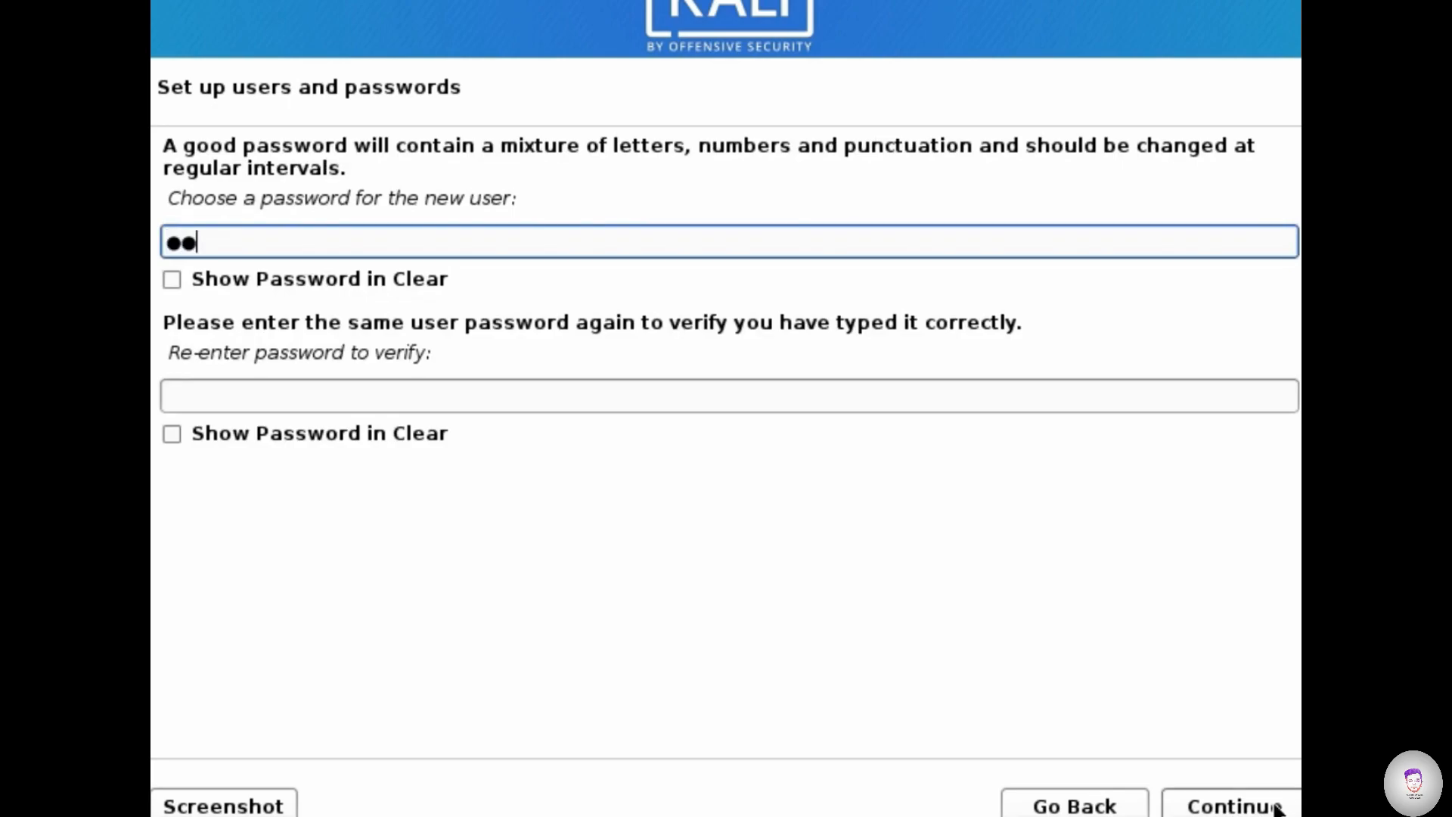
pyautogui.click(492, 396)
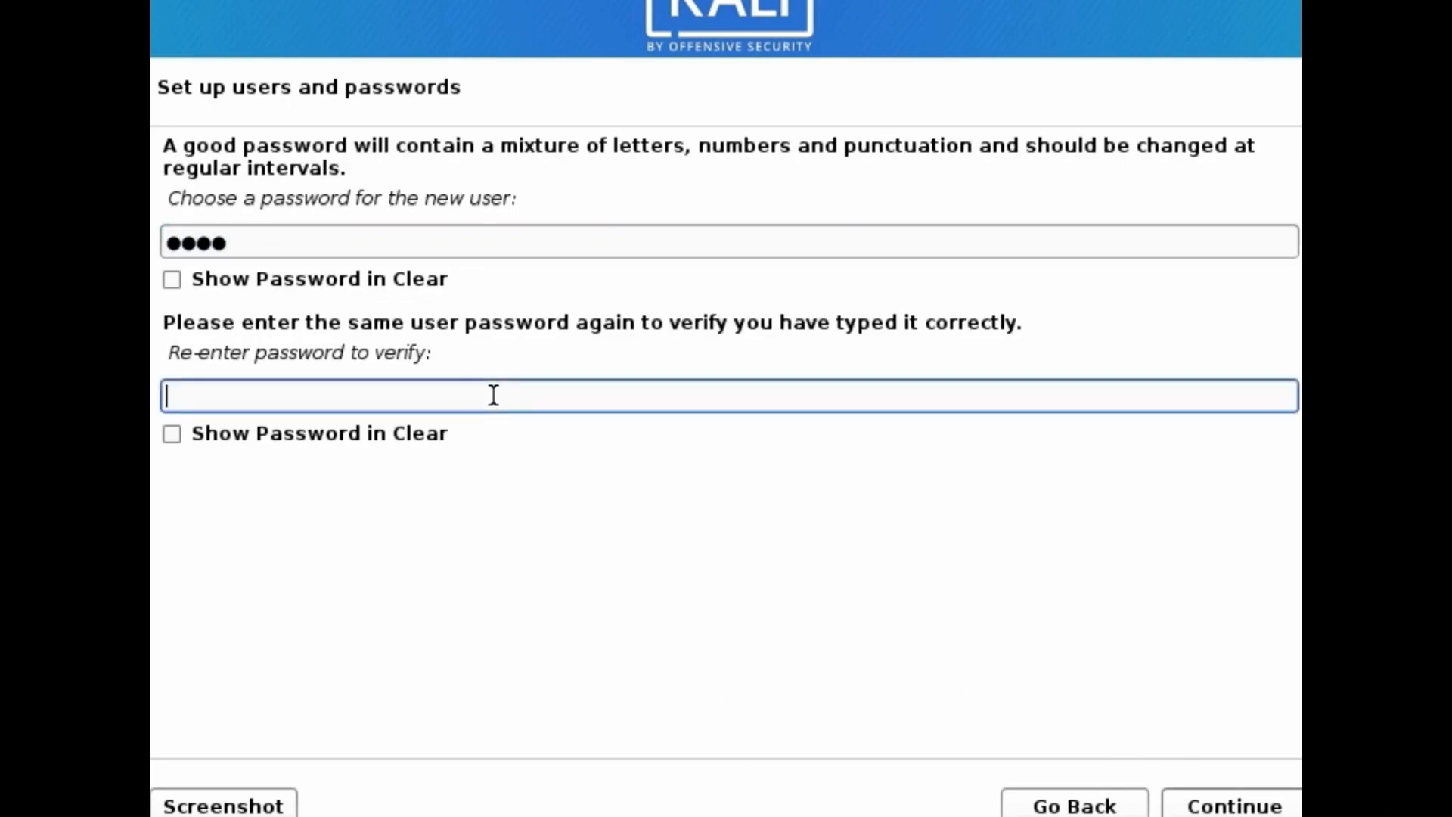
pyautogui.write('kali')
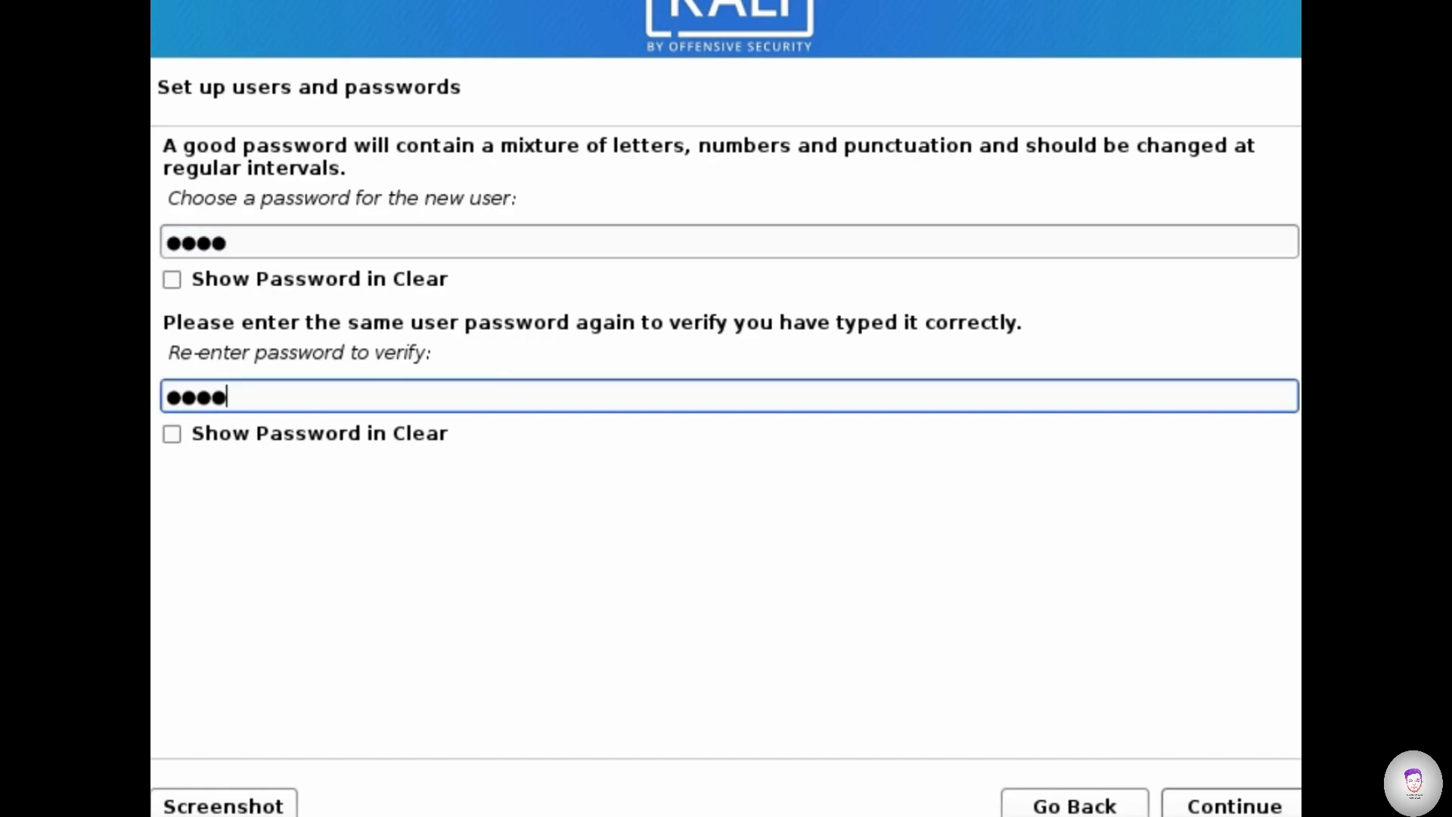
pyautogui.click(1268, 789)
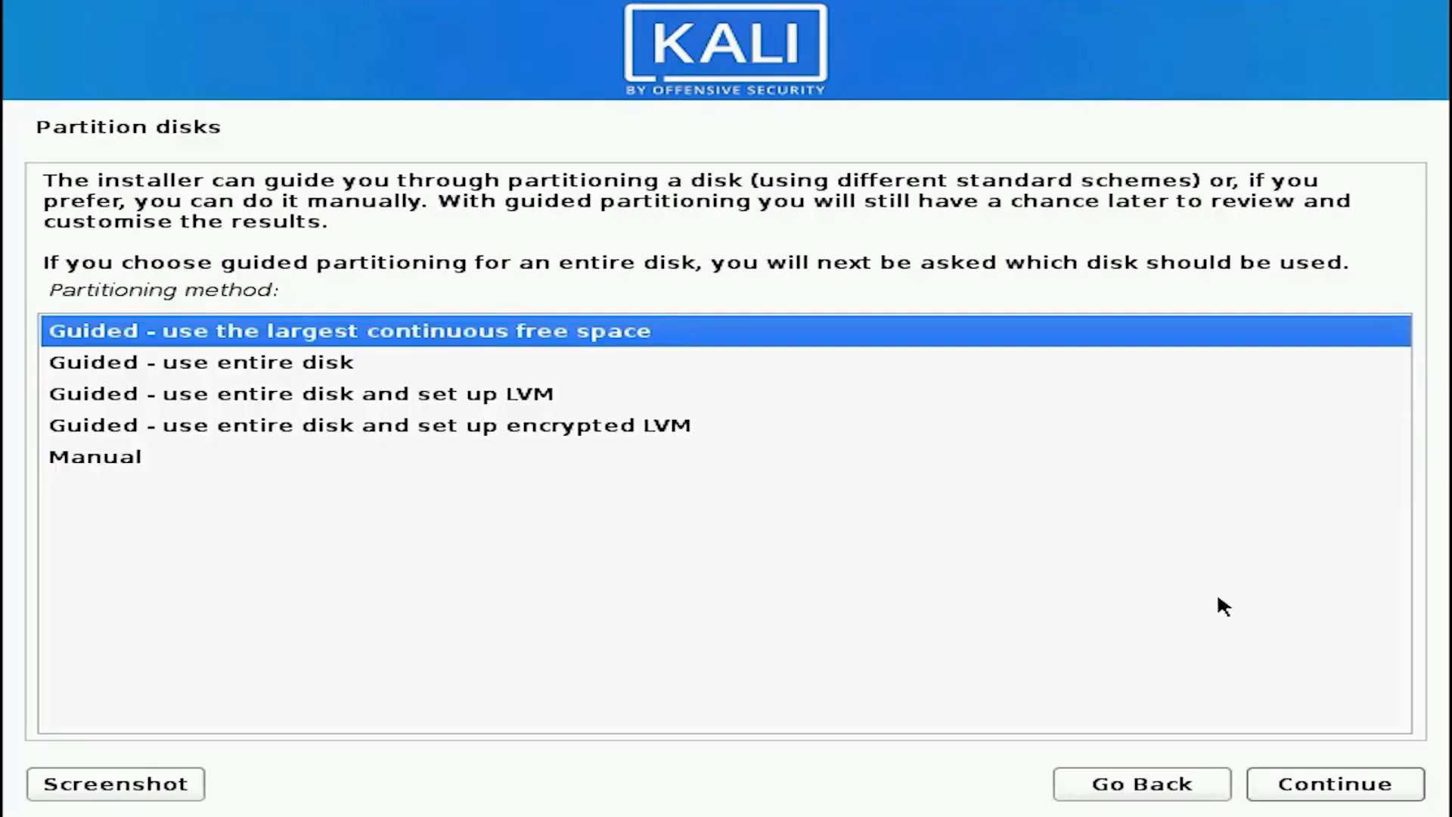
# - Use guided partitioning of the largest continuous free space with all files in one partition, and review the proposed ext4 and swap partitions
pyautogui.click(1363, 786)
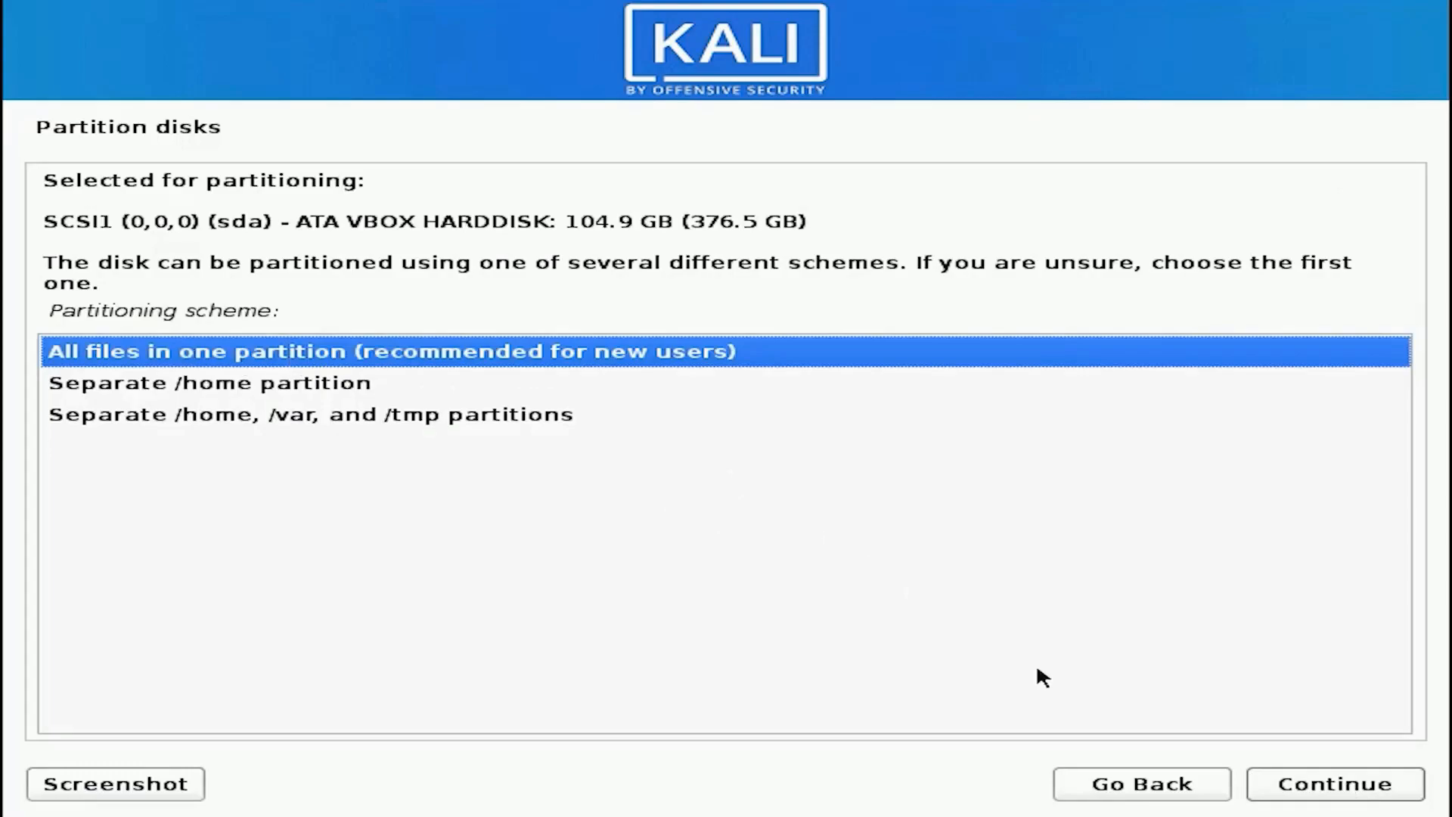
pyautogui.click(1335, 787)
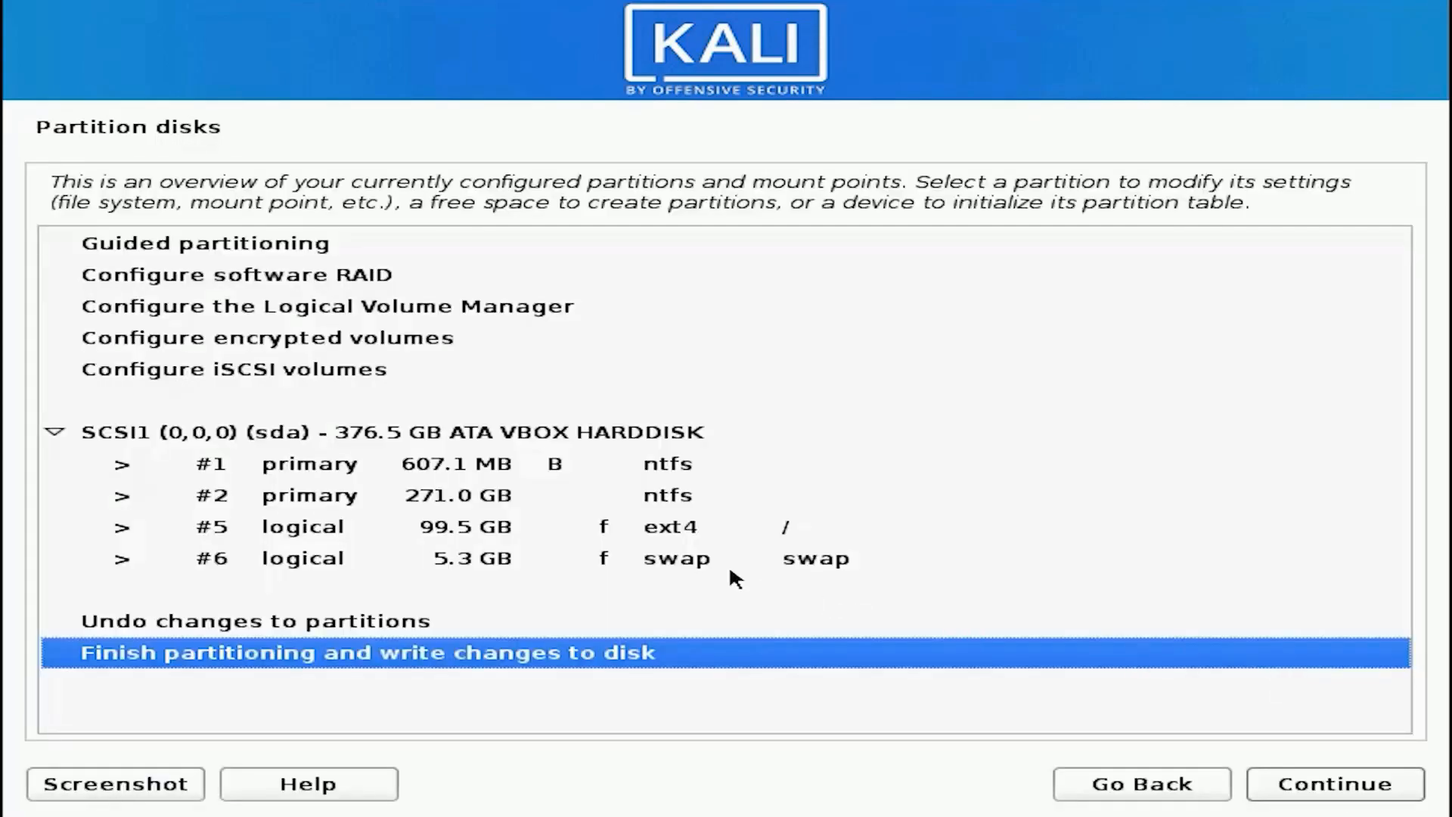
pyautogui.click(605, 528)
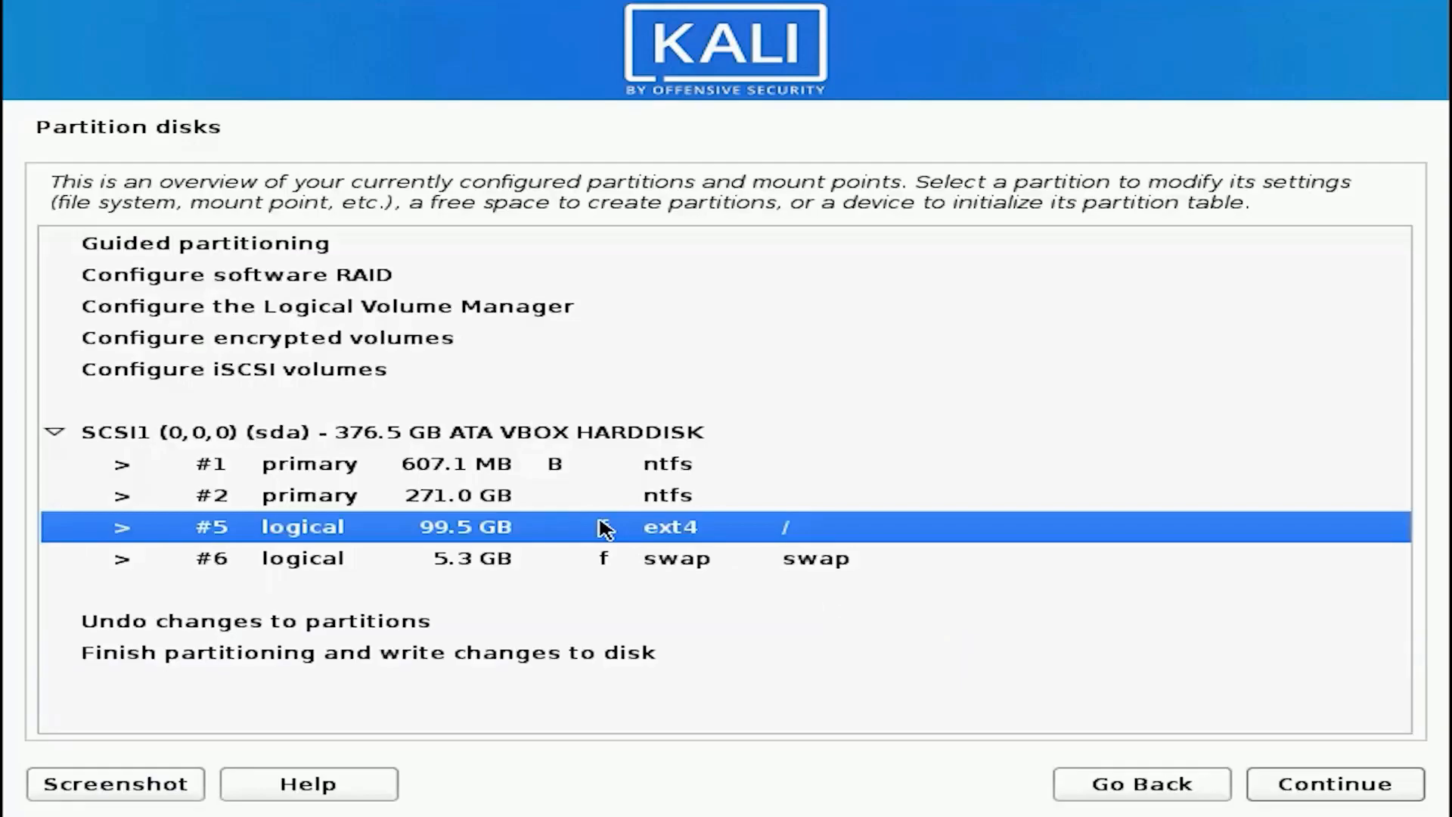
pyautogui.click(466, 558)
pyautogui.click(518, 530)
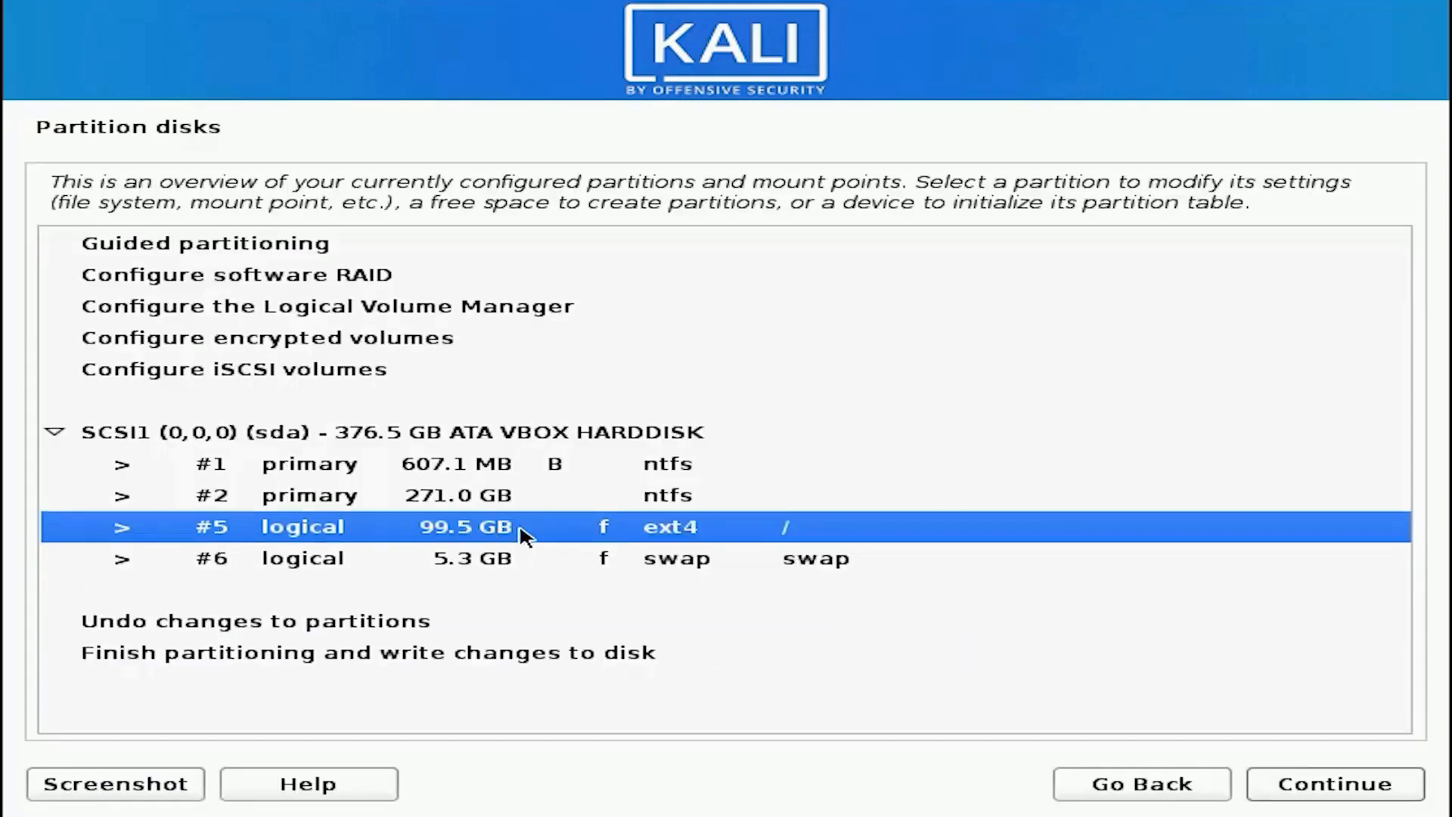
pyautogui.click(805, 564)
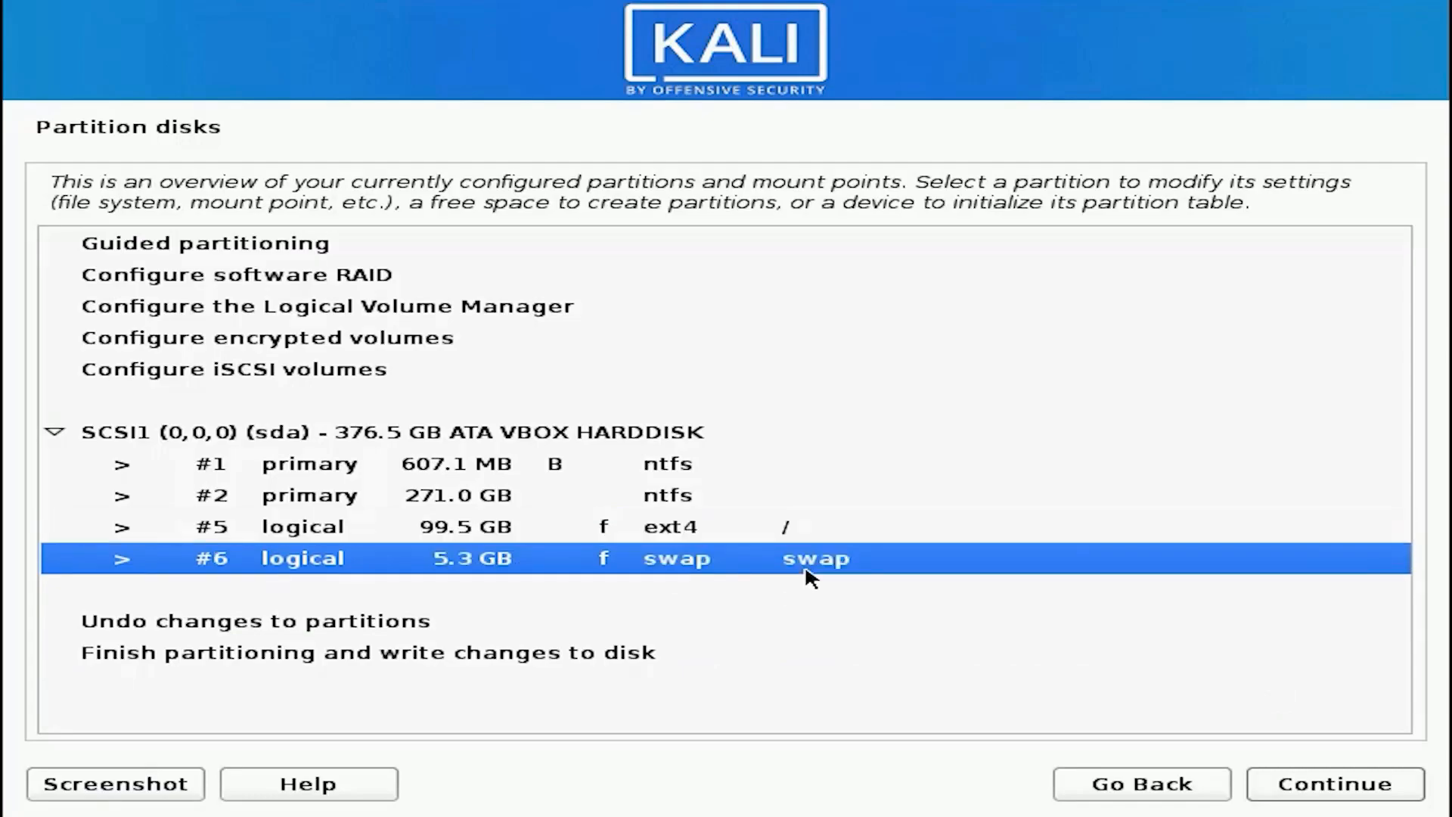
# - Finish partitioning and confirm with Yes that the changes are written to the disks
pyautogui.click(590, 656)
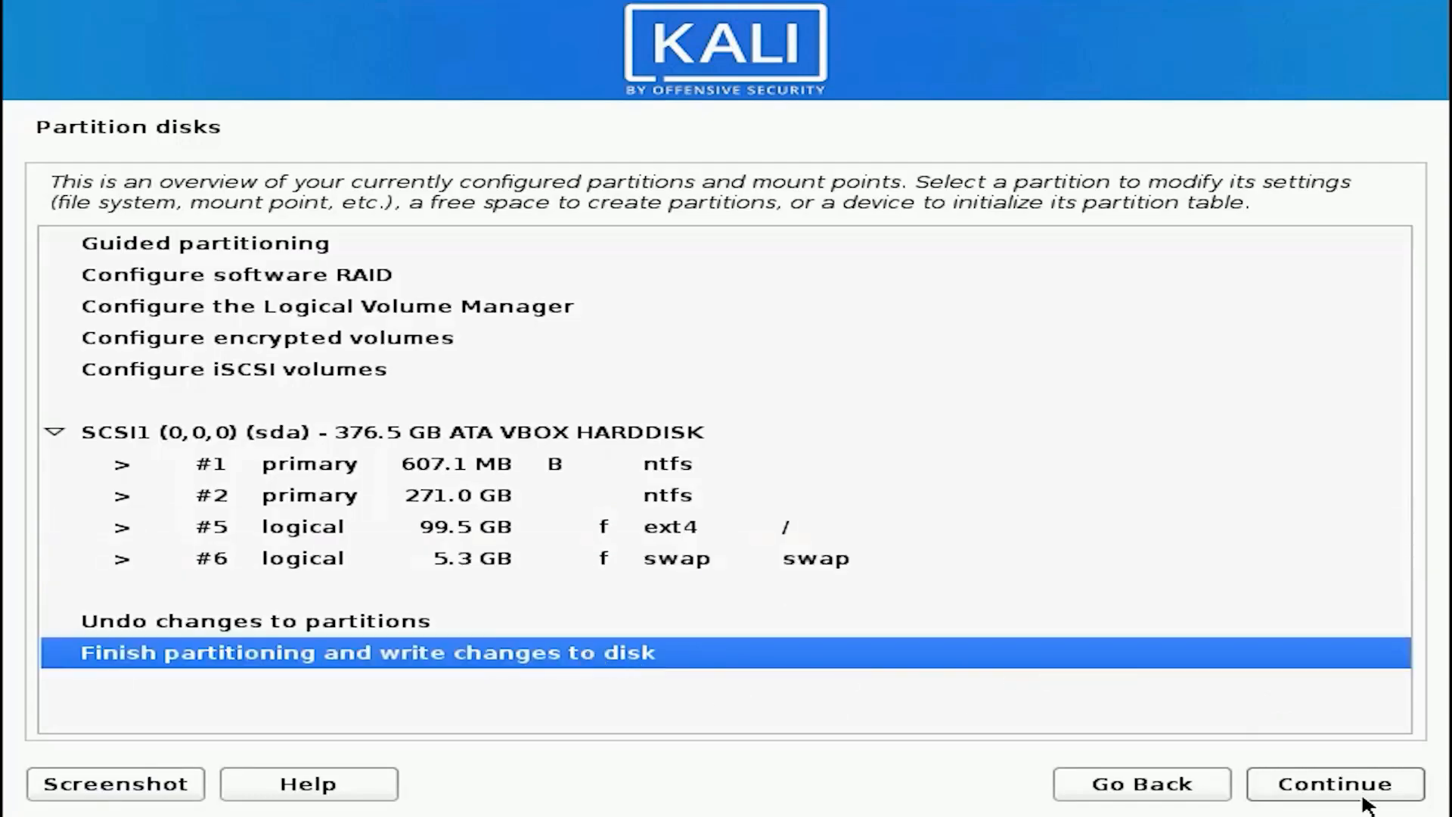
pyautogui.click(1341, 787)
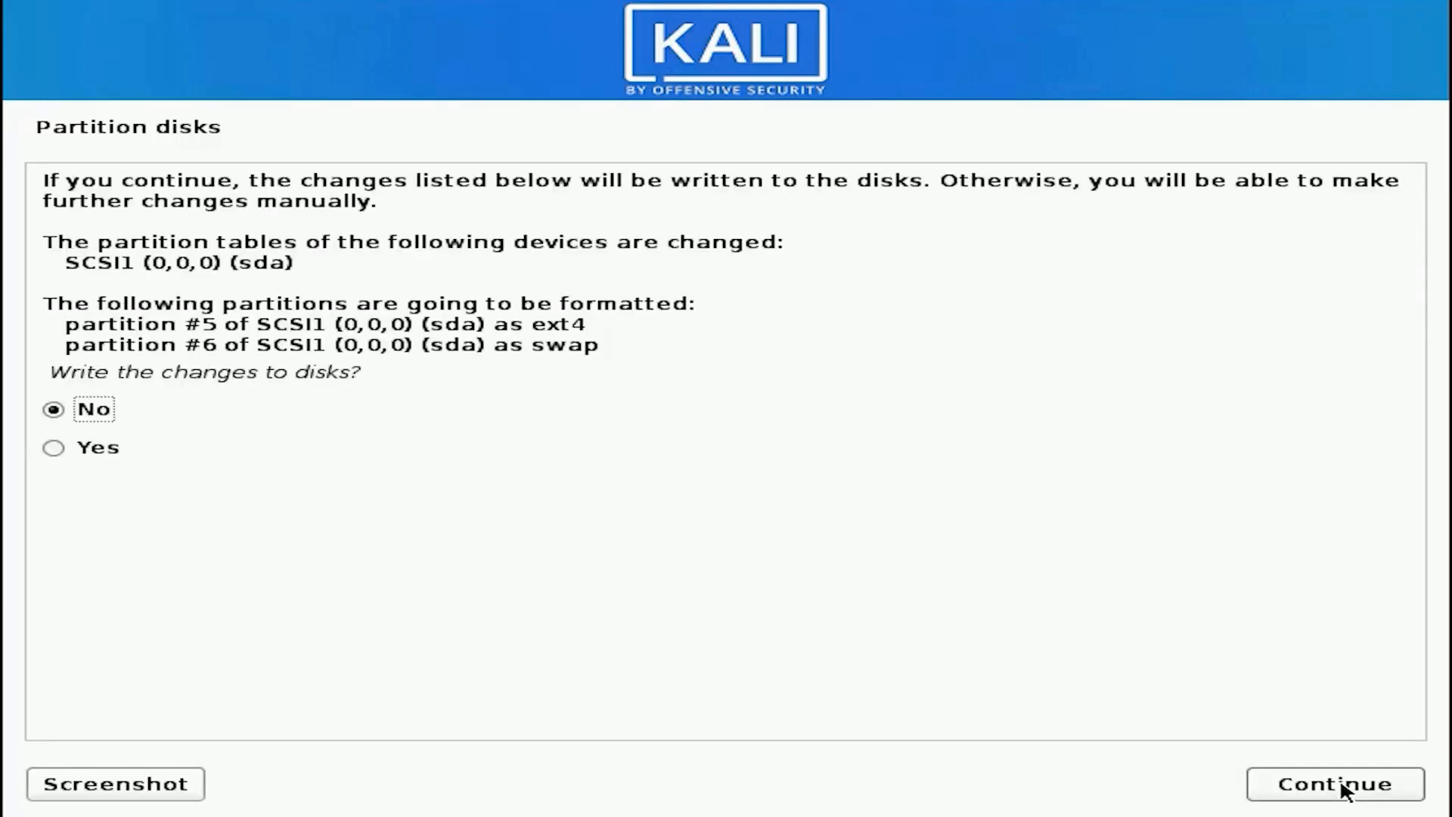
pyautogui.click(61, 457)
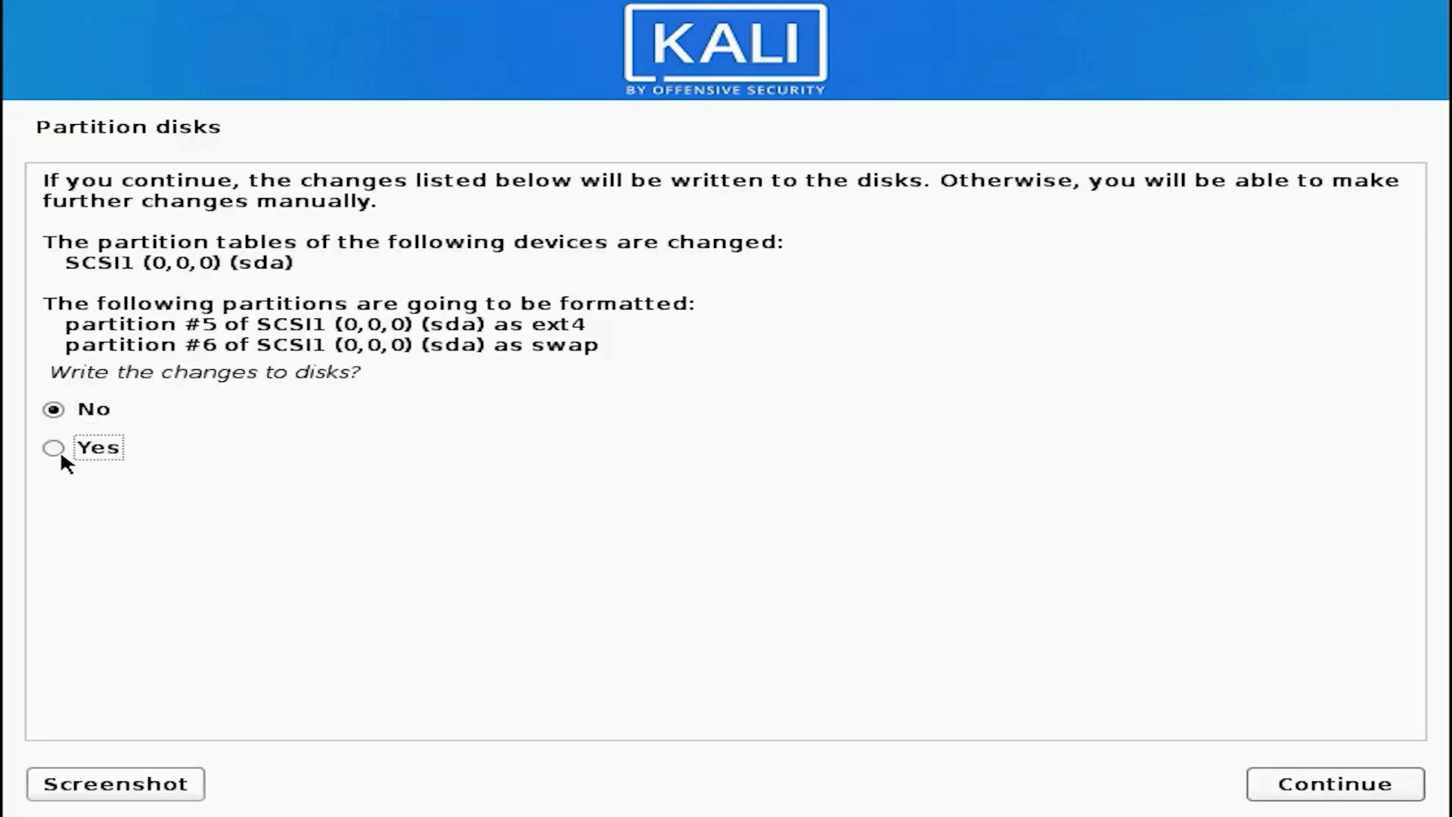
pyautogui.click(1311, 780)
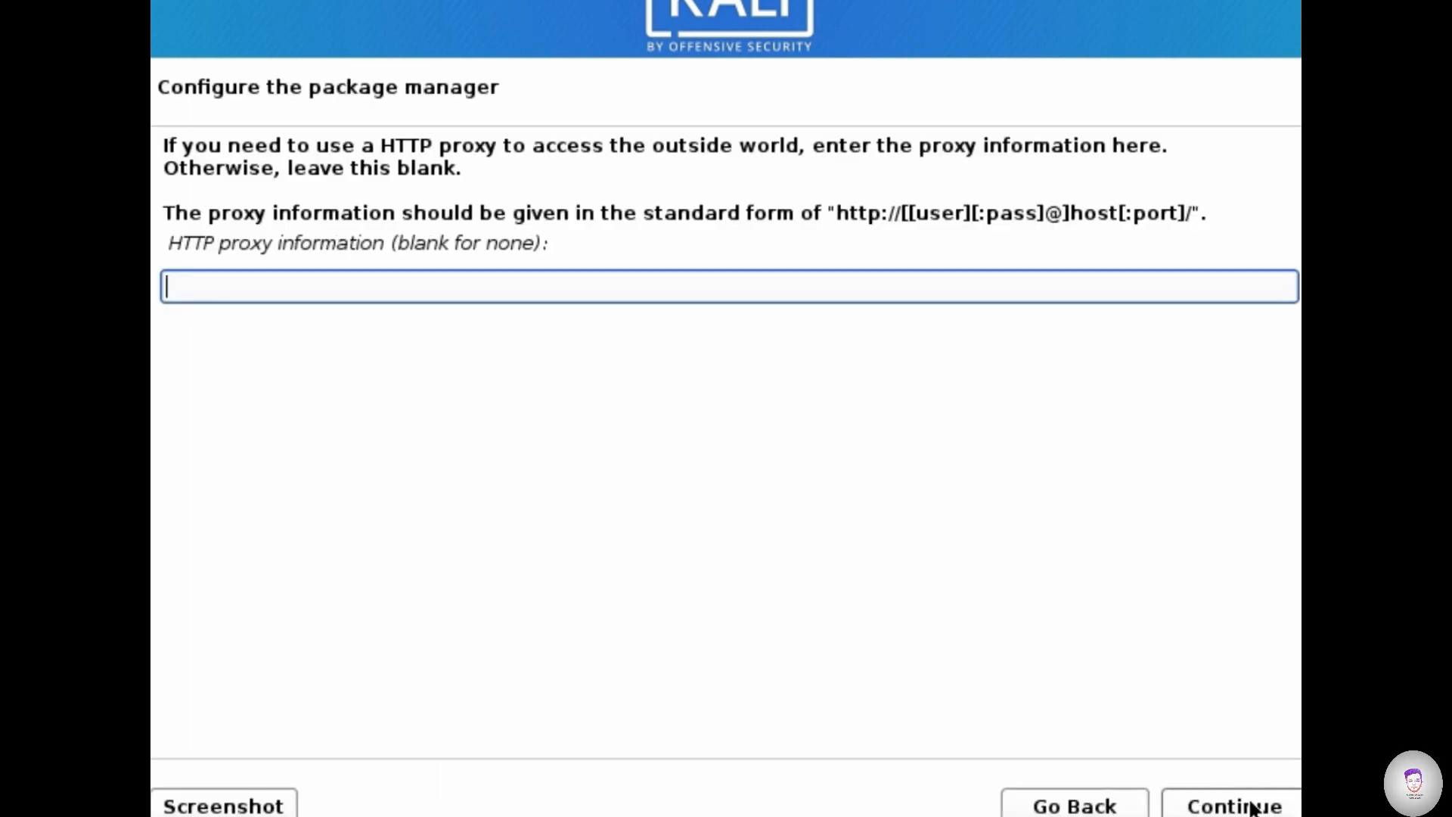
# - Leave the HTTP proxy information blank and choose Yes to continue without a network mirror
pyautogui.click(1252, 807)
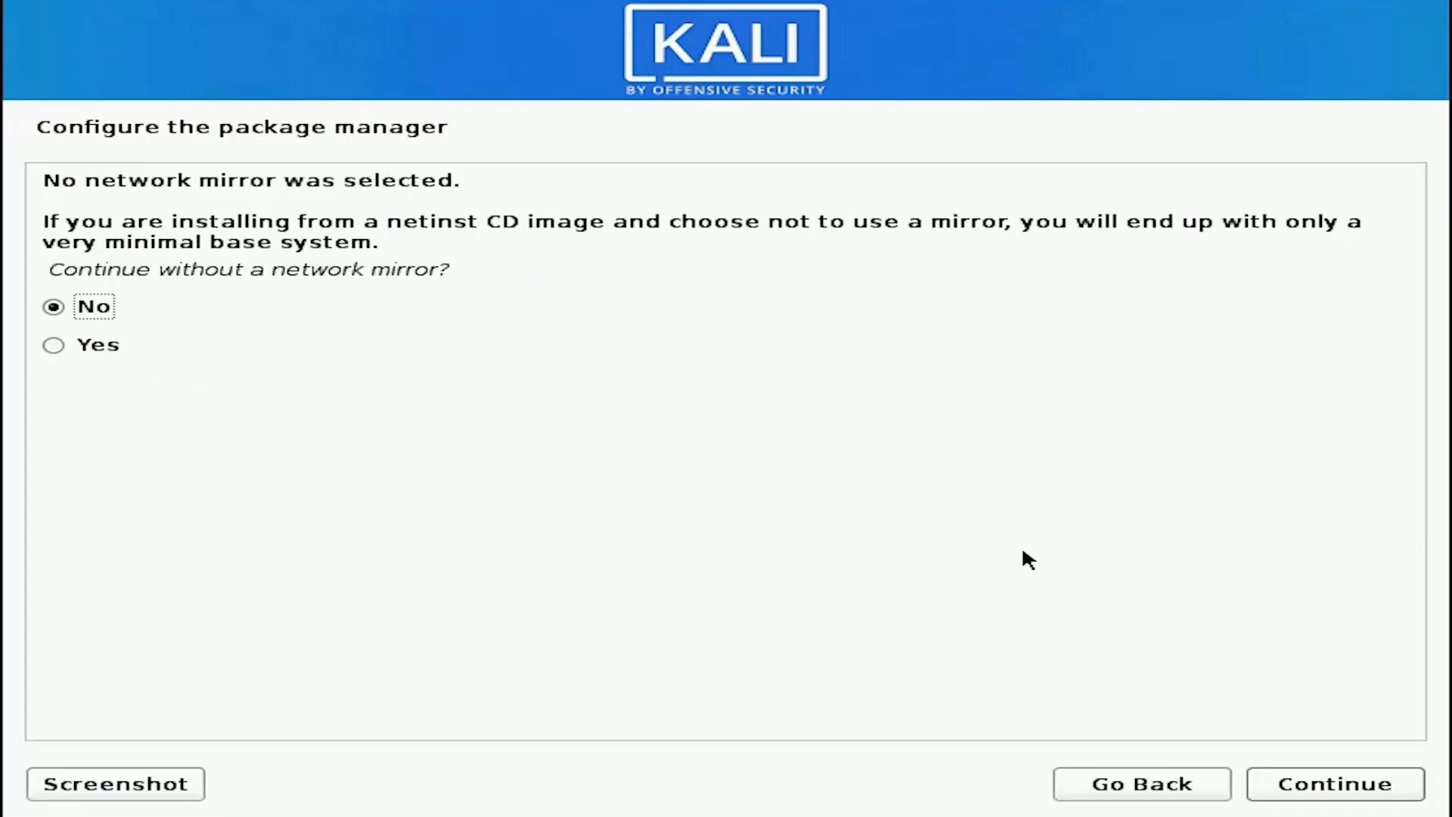
pyautogui.click(57, 347)
pyautogui.click(1314, 787)
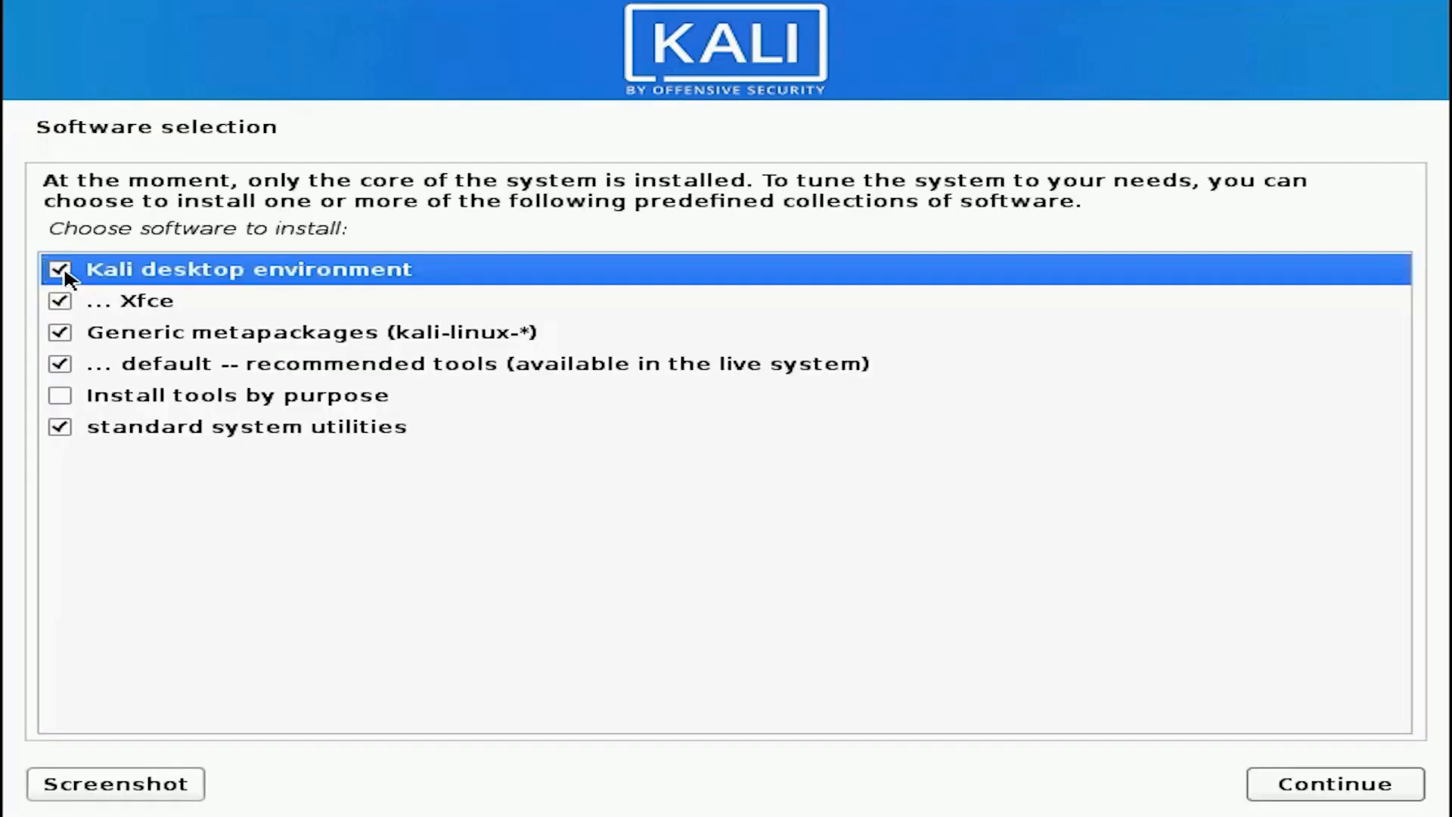
# - Install the preselected software collections and complete the installation to reboot into the new system
pyautogui.click(1296, 778)
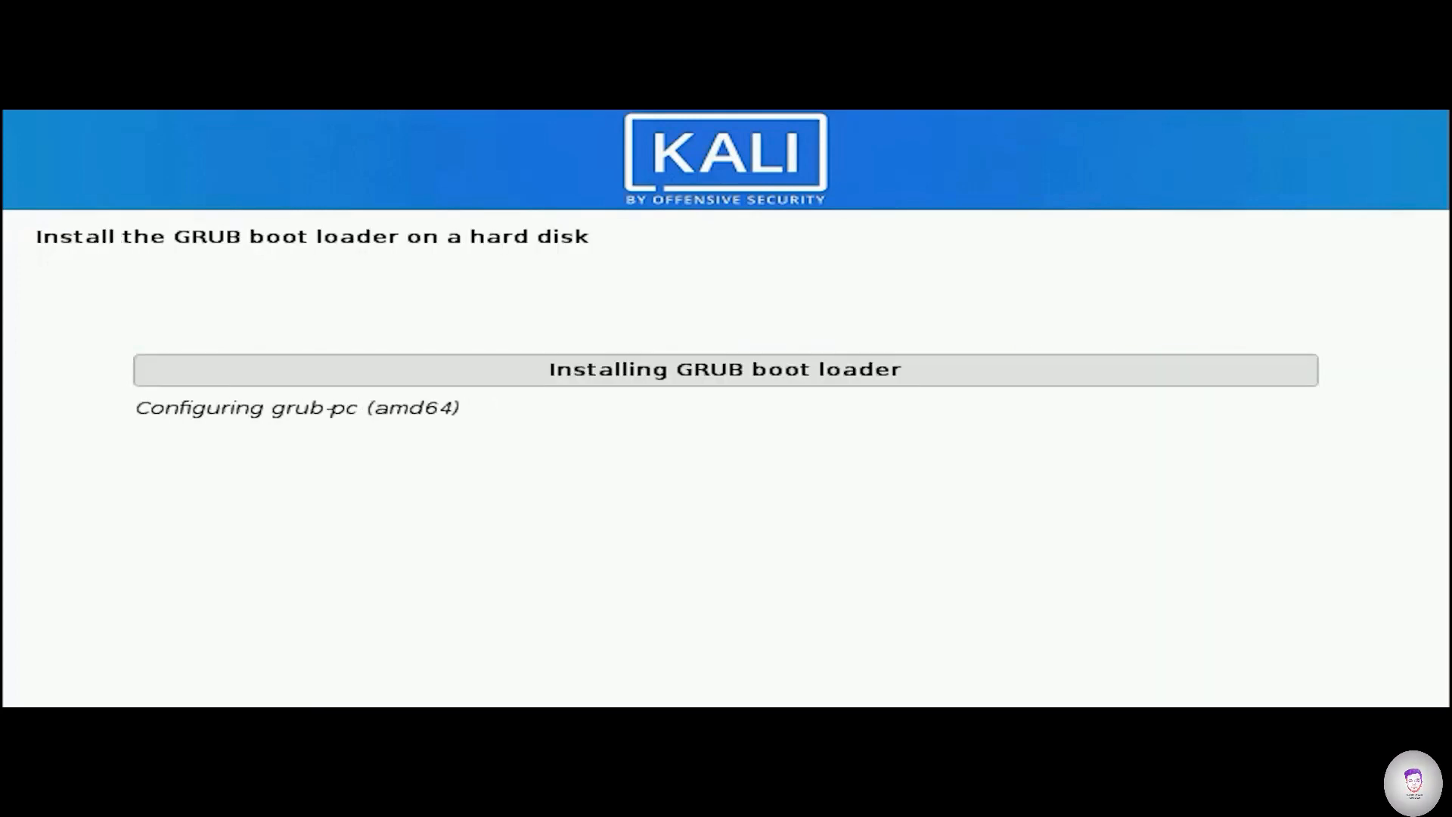
pyautogui.press('Return')
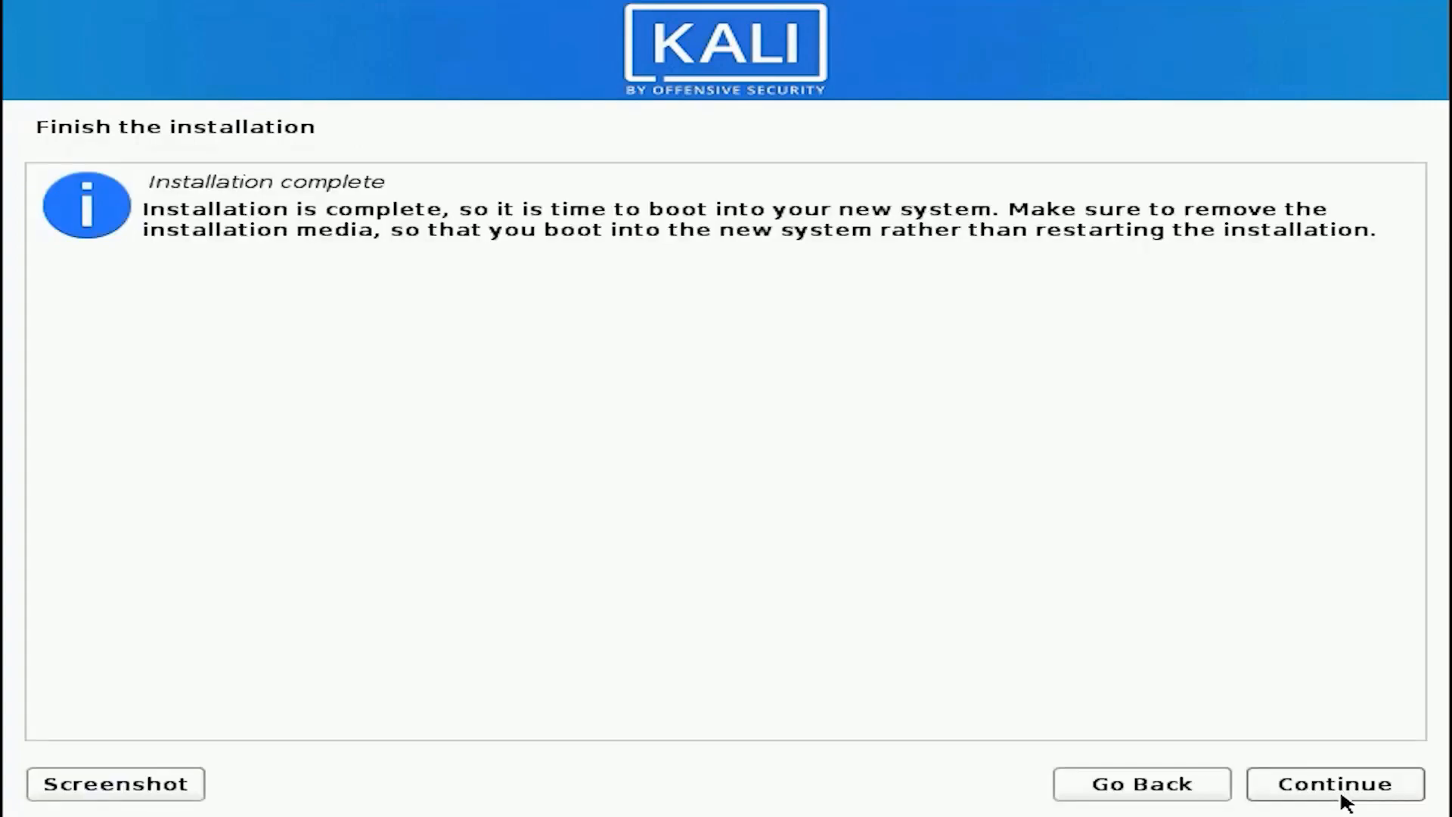
pyautogui.click(1339, 791)
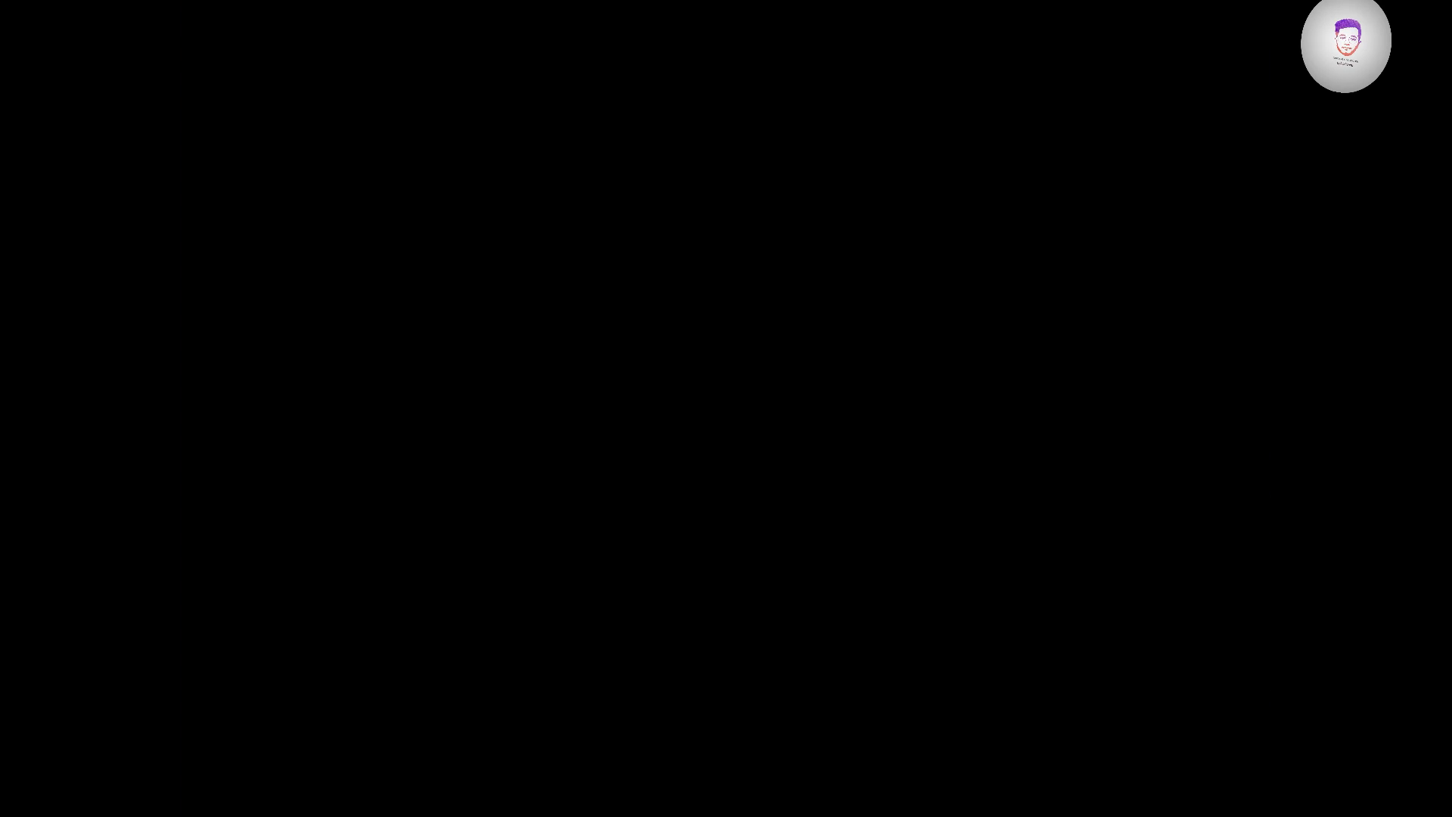
# - Look through the GRUB boot menu entries and boot Kali GNU/Linux
pyautogui.press('Down')
pyautogui.press('Down')
pyautogui.press('Down')
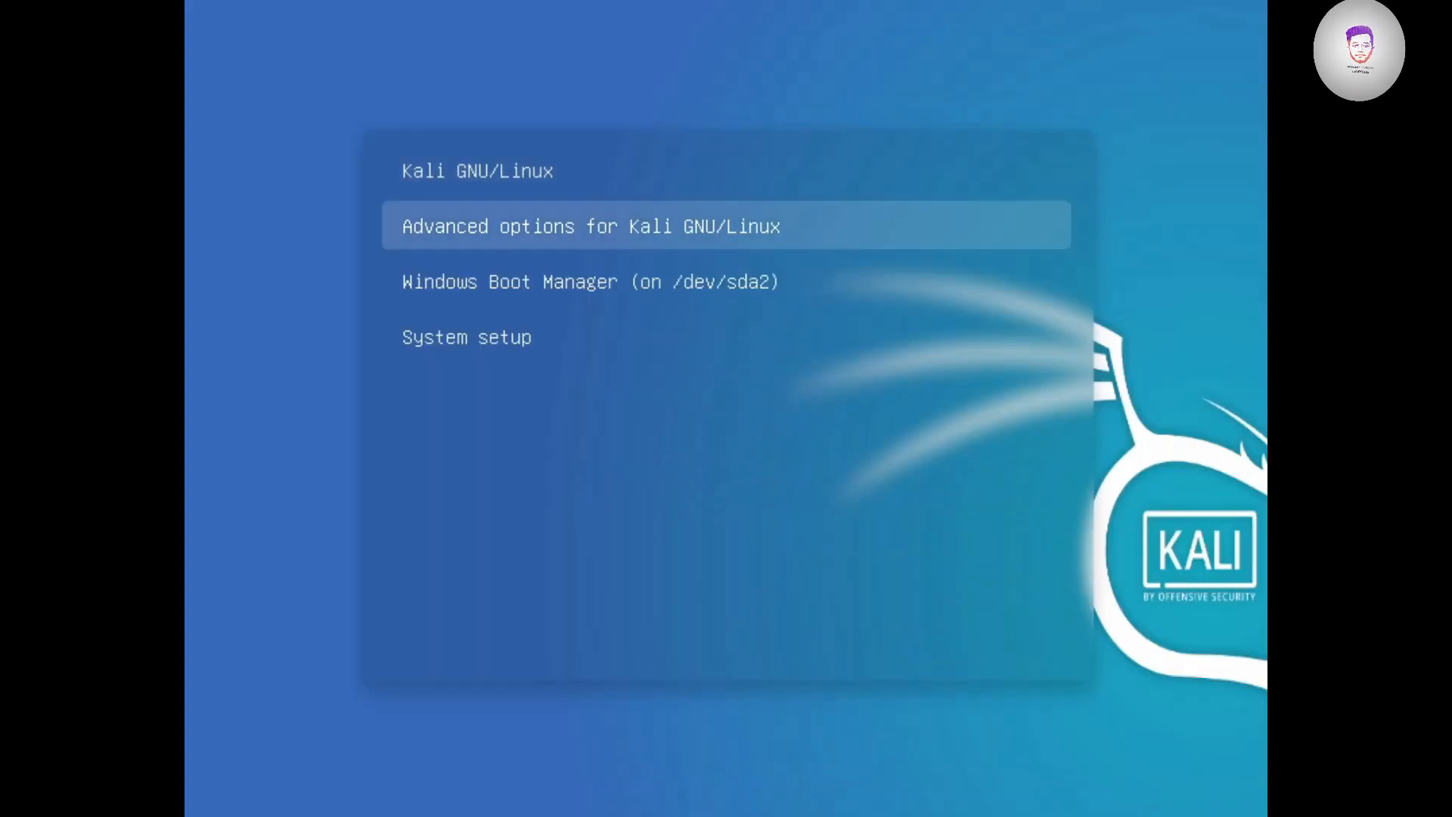
pyautogui.press('Up')
pyautogui.press('Up')
pyautogui.press('Up')
pyautogui.press('Return')
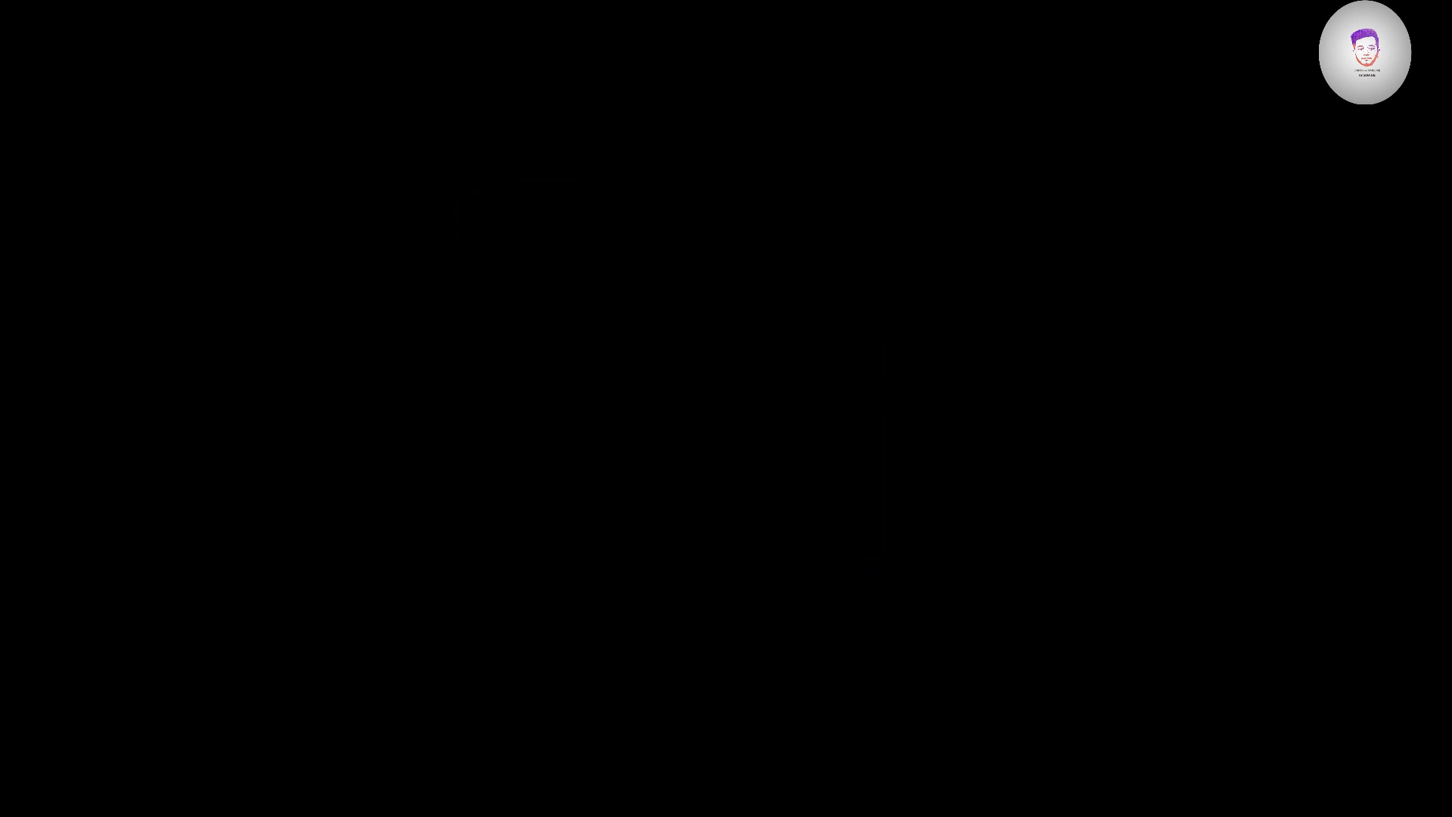
# - Log in with the username kali and the account password
pyautogui.write('kali')
pyautogui.press('Tab')
pyautogui.press('Tab')
pyautogui.hotkey('shift', 'Tab')
pyautogui.write('kal')
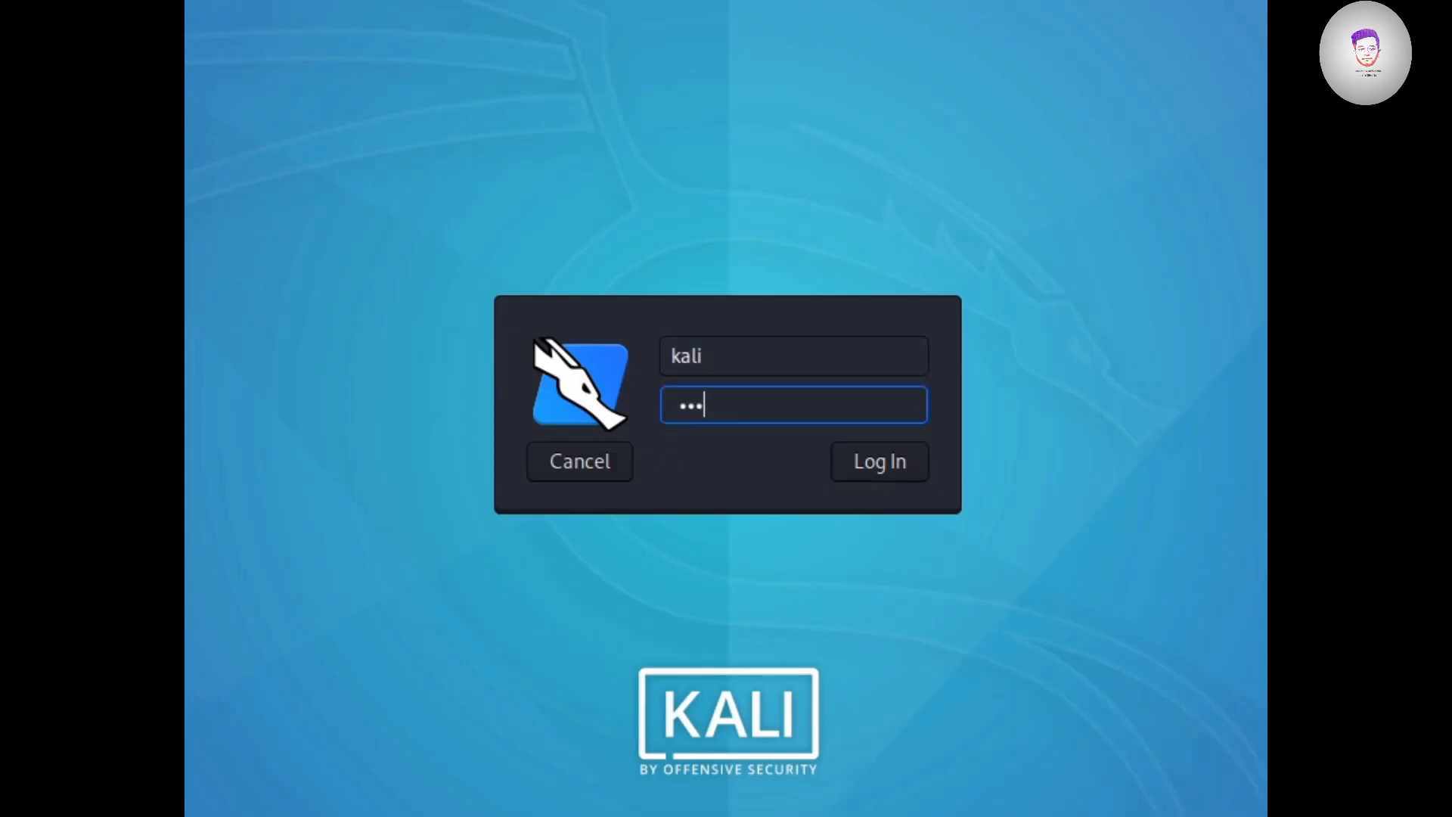
pyautogui.write('i')
pyautogui.click(919, 447)
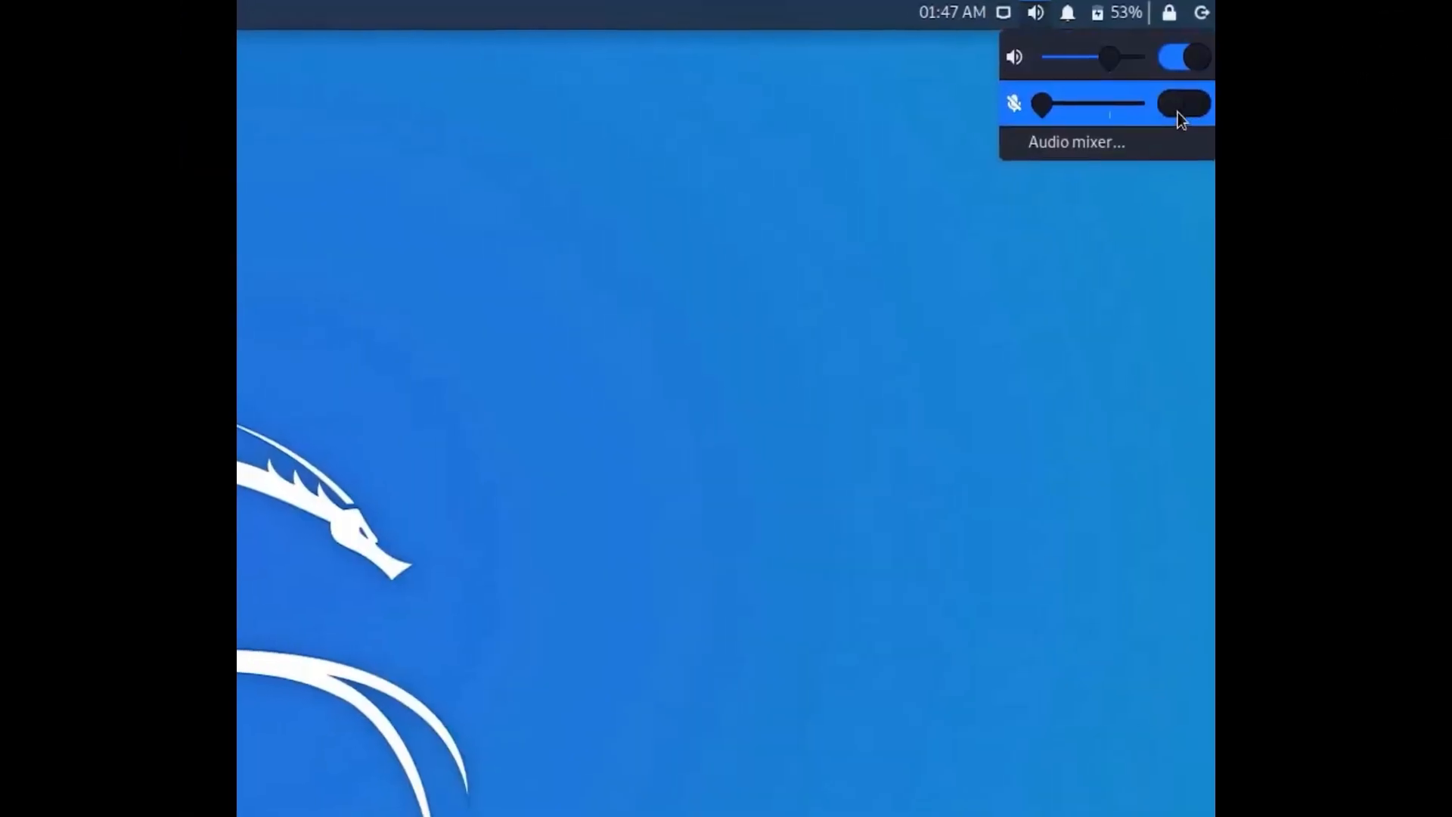
# - Switch on the microphone in the desktop's audio controls and dismiss them
pyautogui.click(1195, 111)
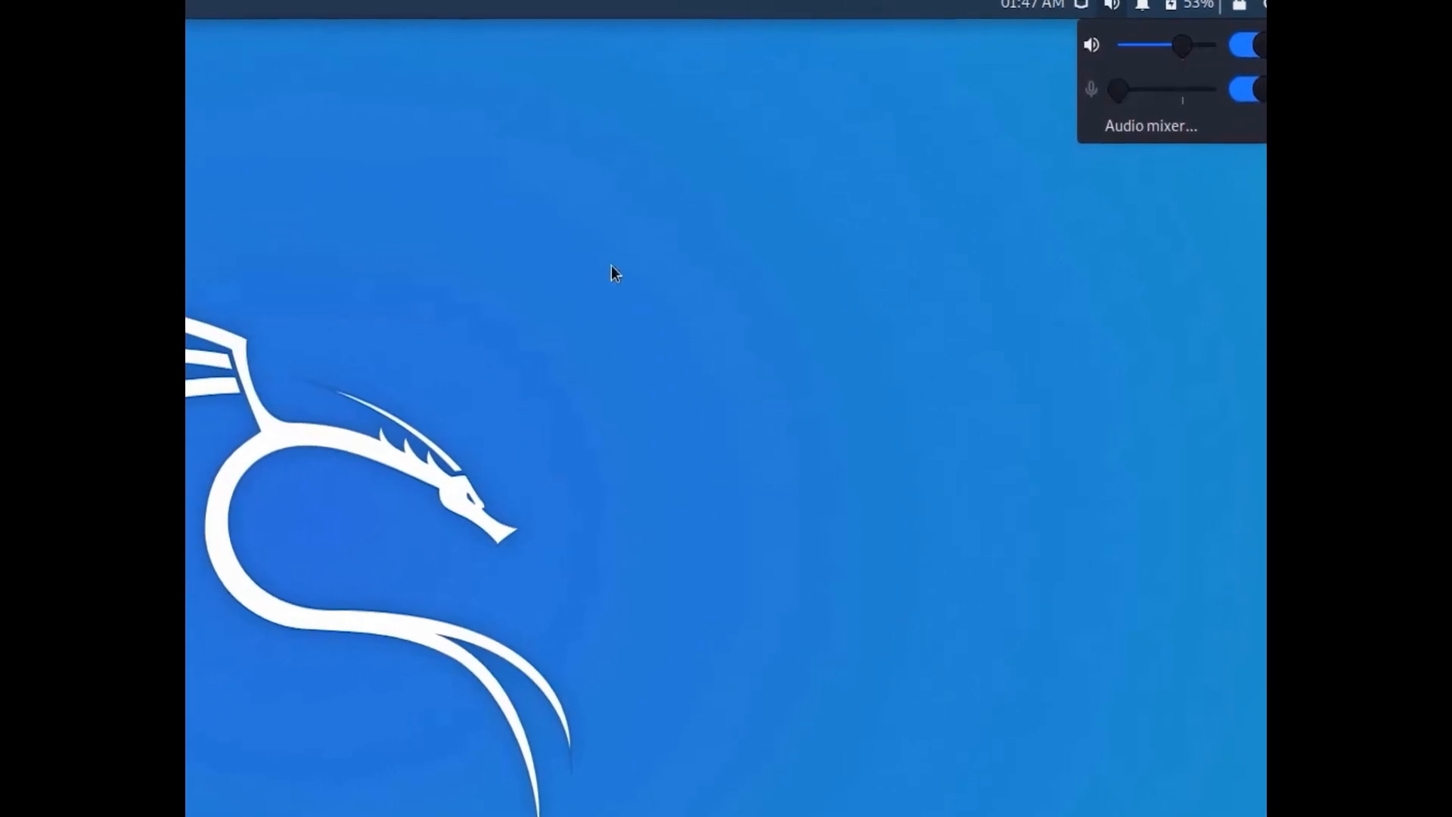
pyautogui.click(536, 282)
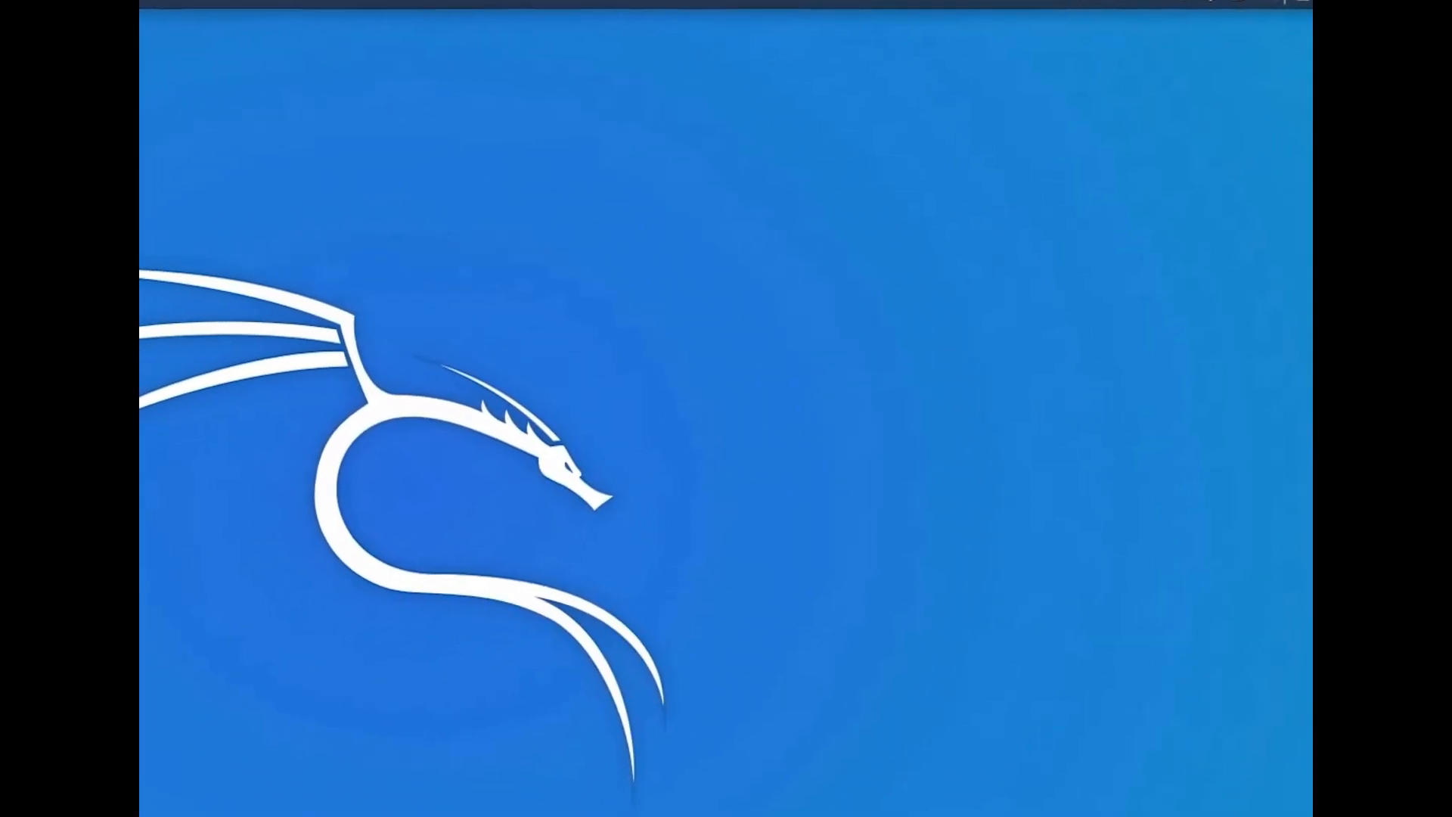
# - Restart the computer from the log-out options and boot Windows 10 (on /dev/sda1) in the GRUB menu
pyautogui.click(1299, 2)
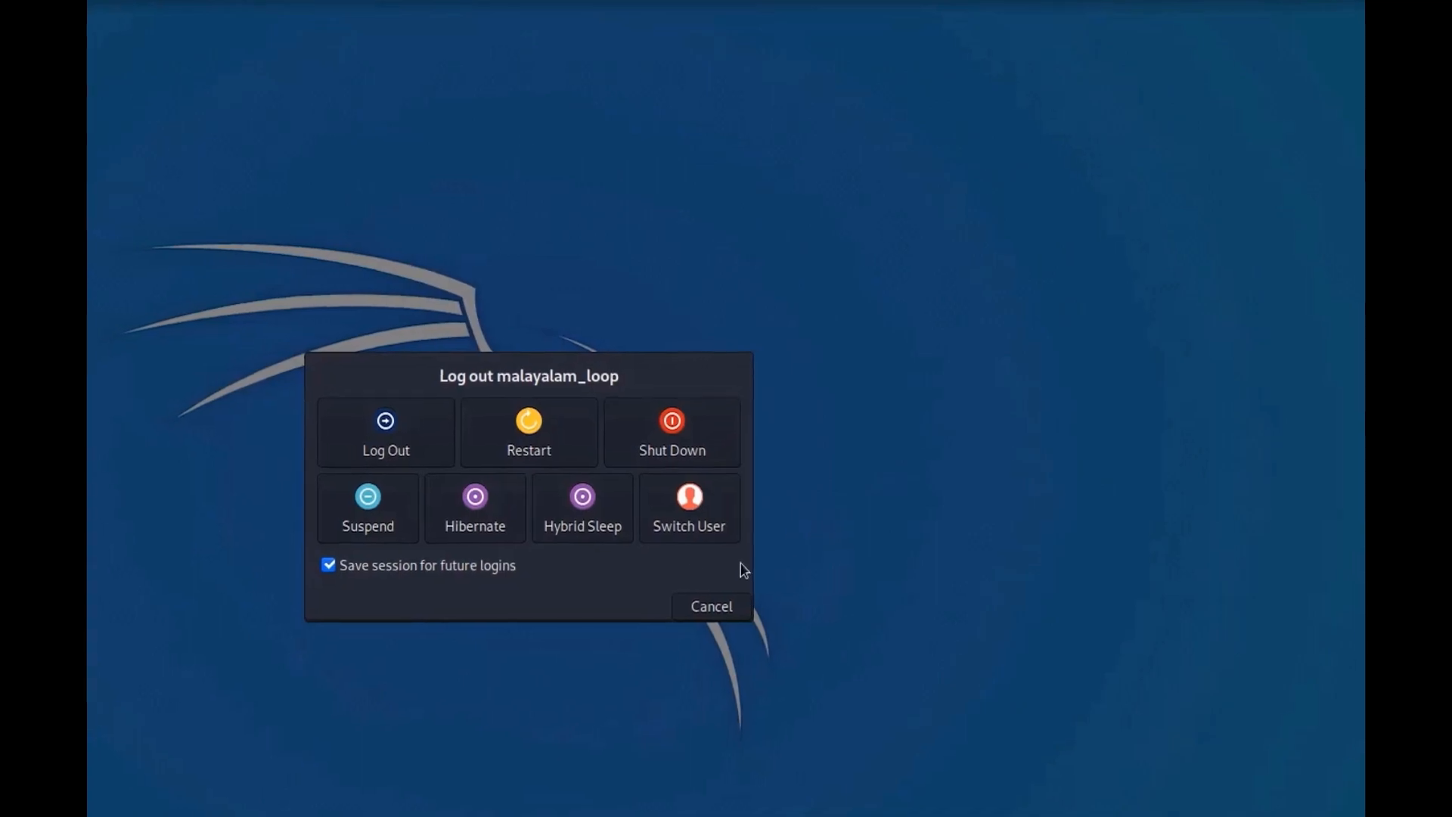
pyautogui.click(534, 437)
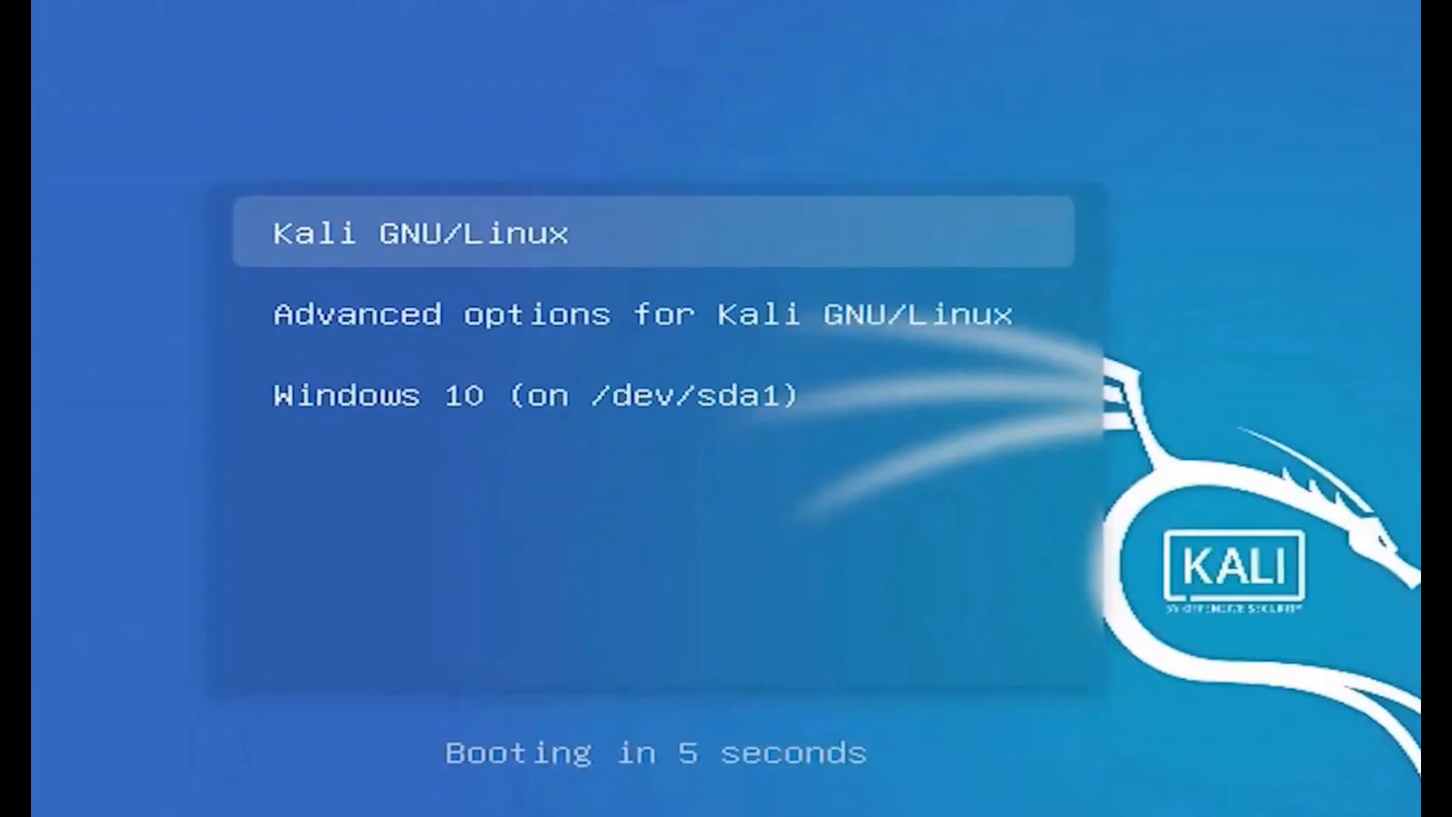
pyautogui.press('Down')
pyautogui.press('Down')
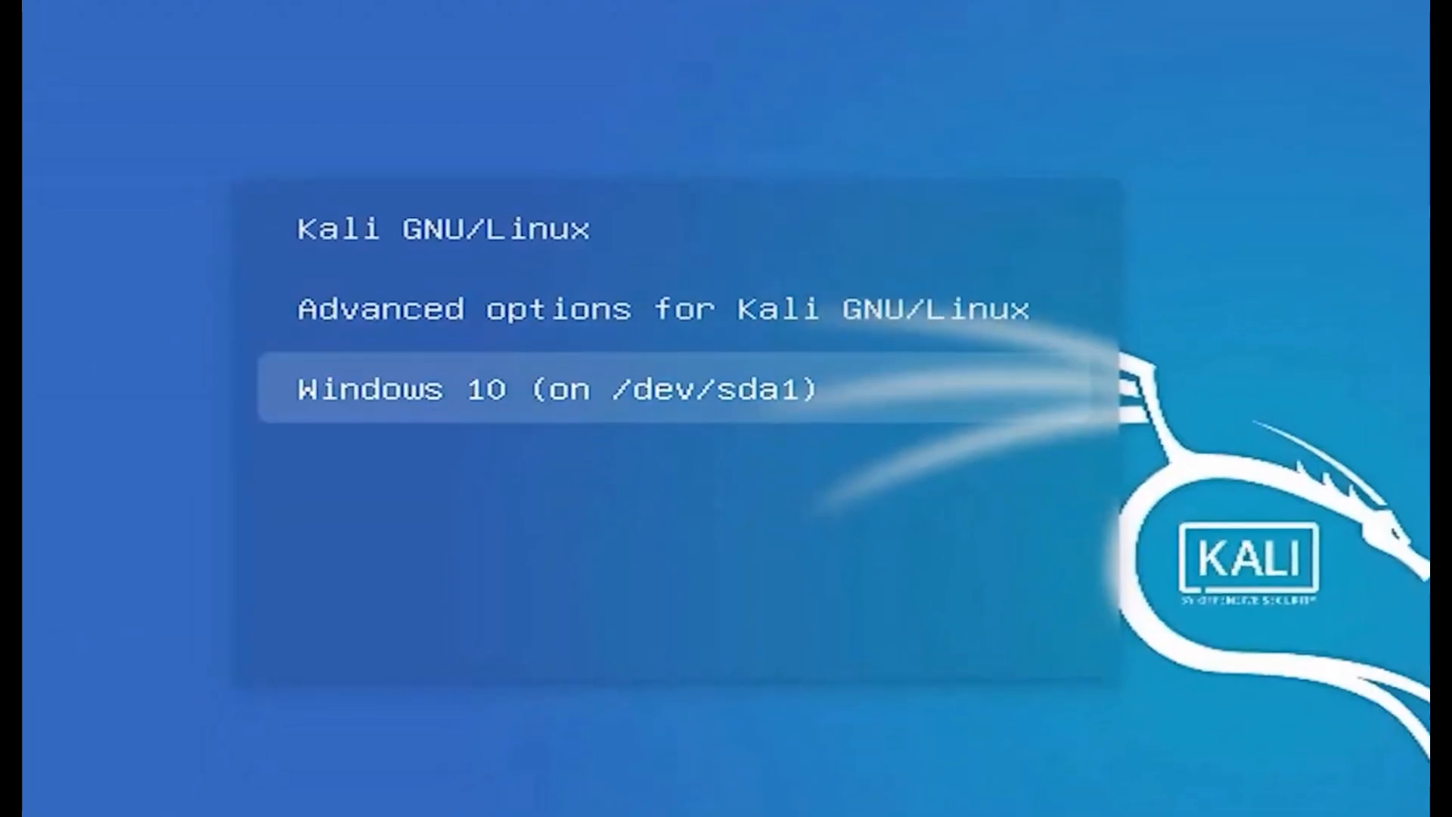
pyautogui.press('Return')
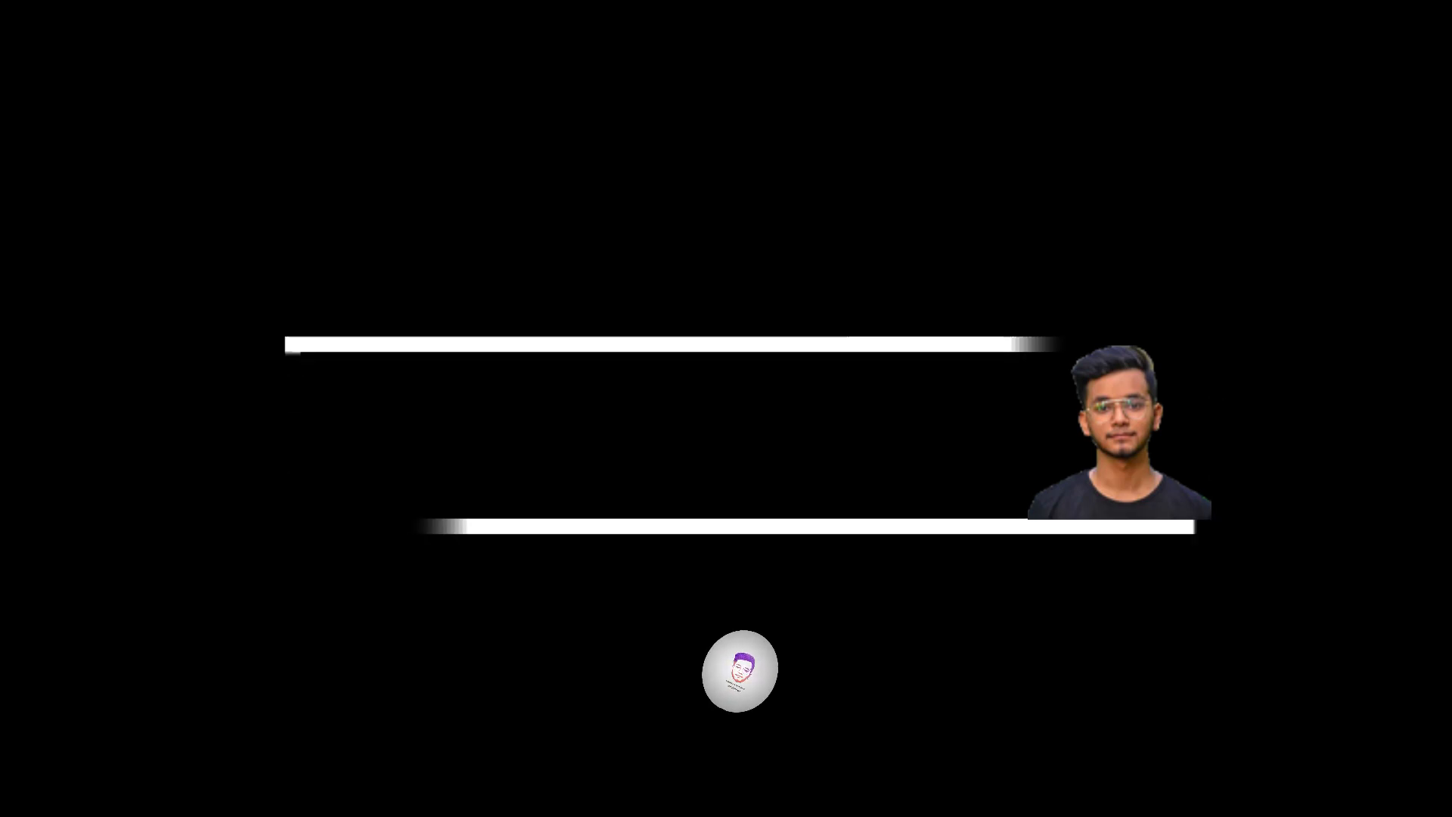